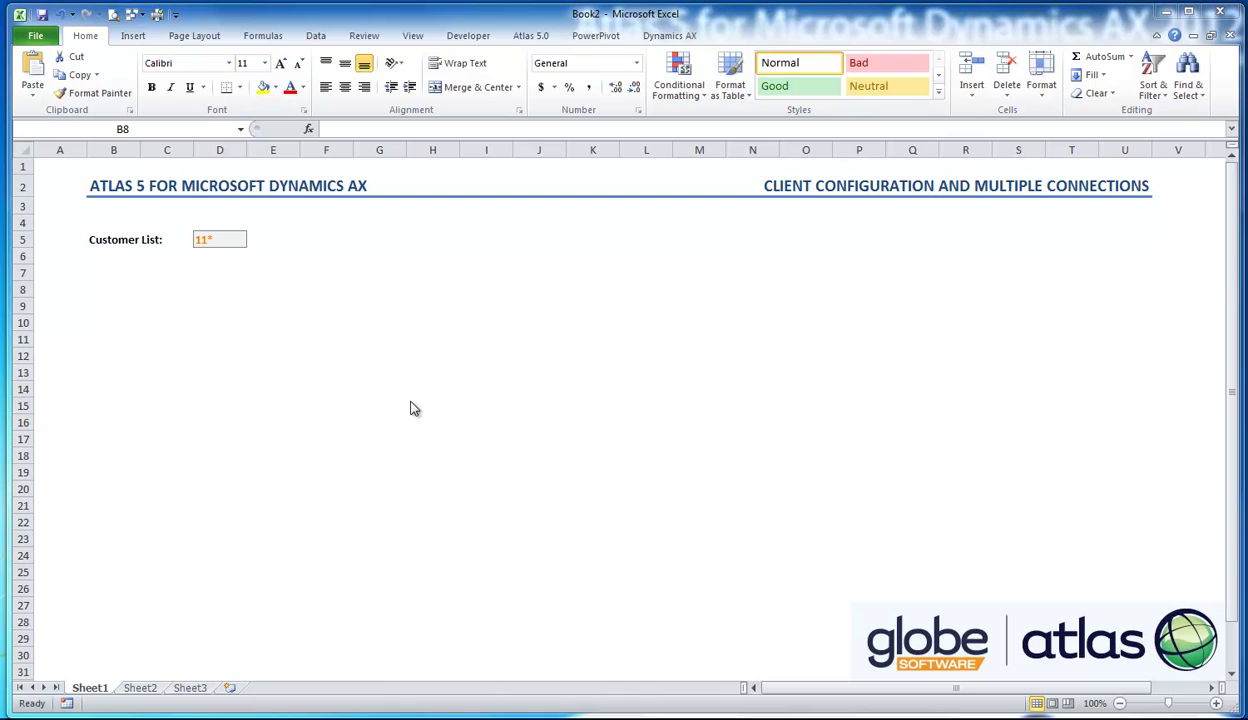
key(alt+Tab)
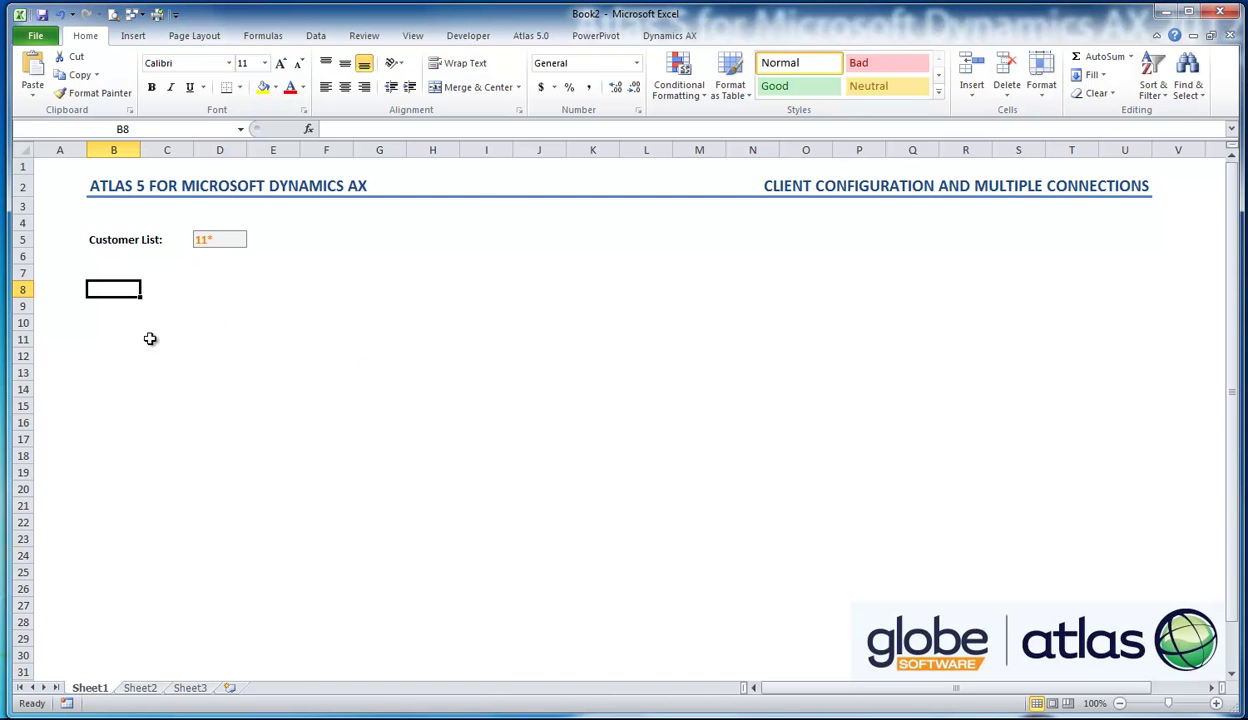
key(Down)
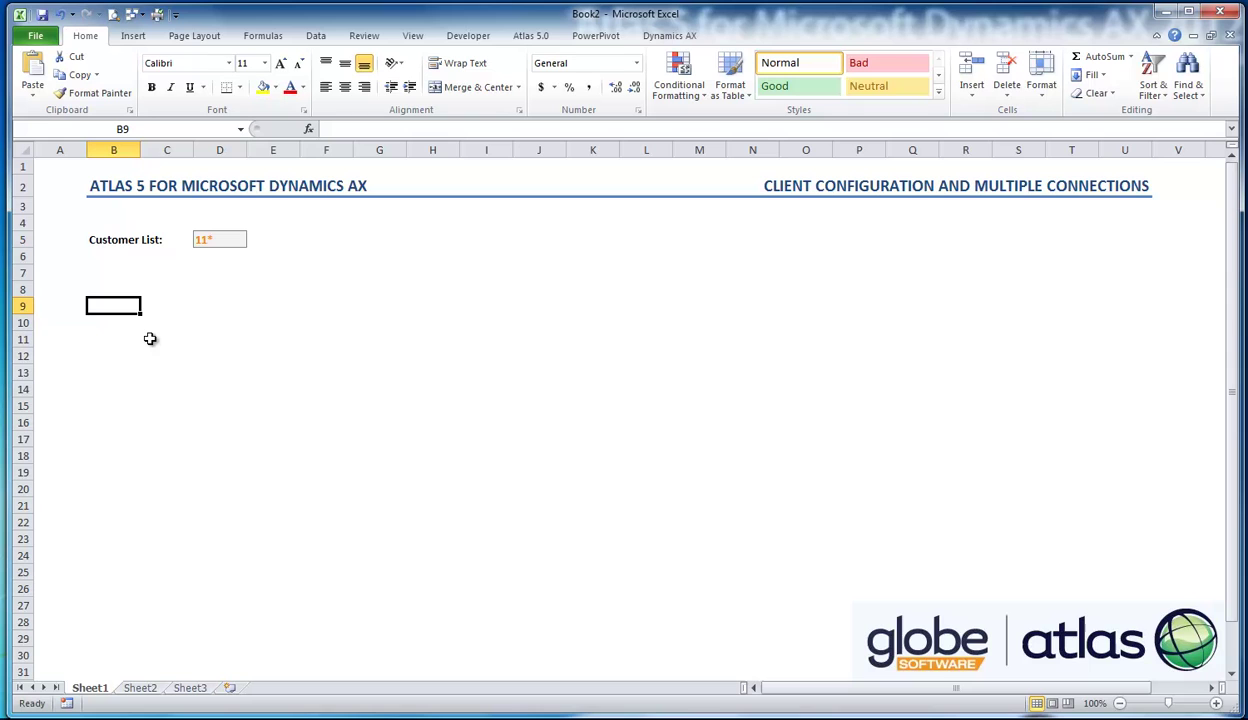
key(Down)
key(Up)
- Start a structured list report at cell B11 using the Customers table of the AX2009 service as its data source
click(122, 345)
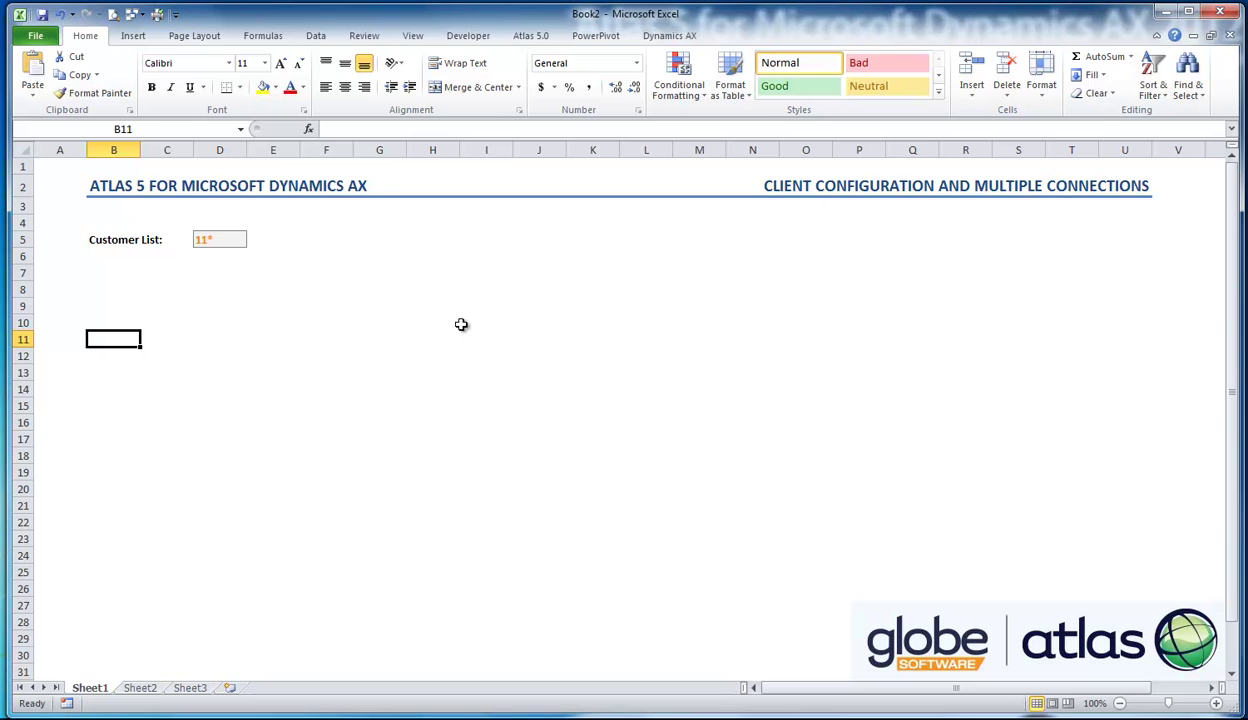
click(533, 37)
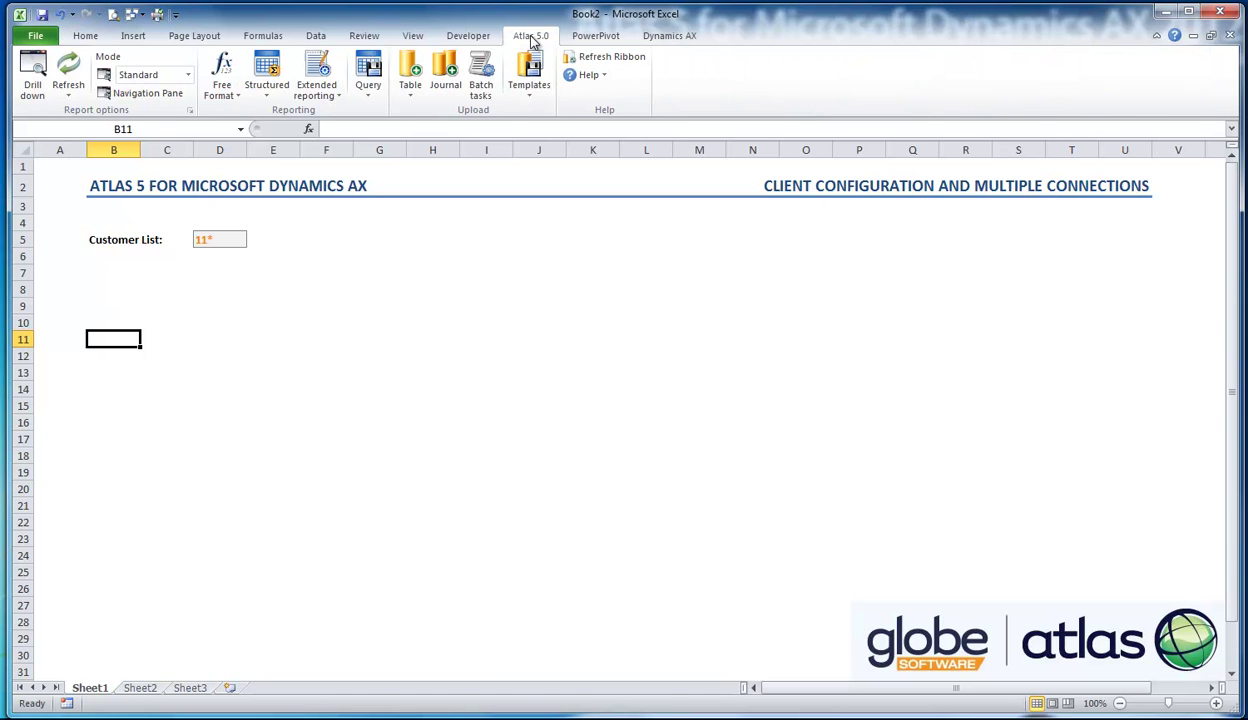
click(264, 91)
click(281, 130)
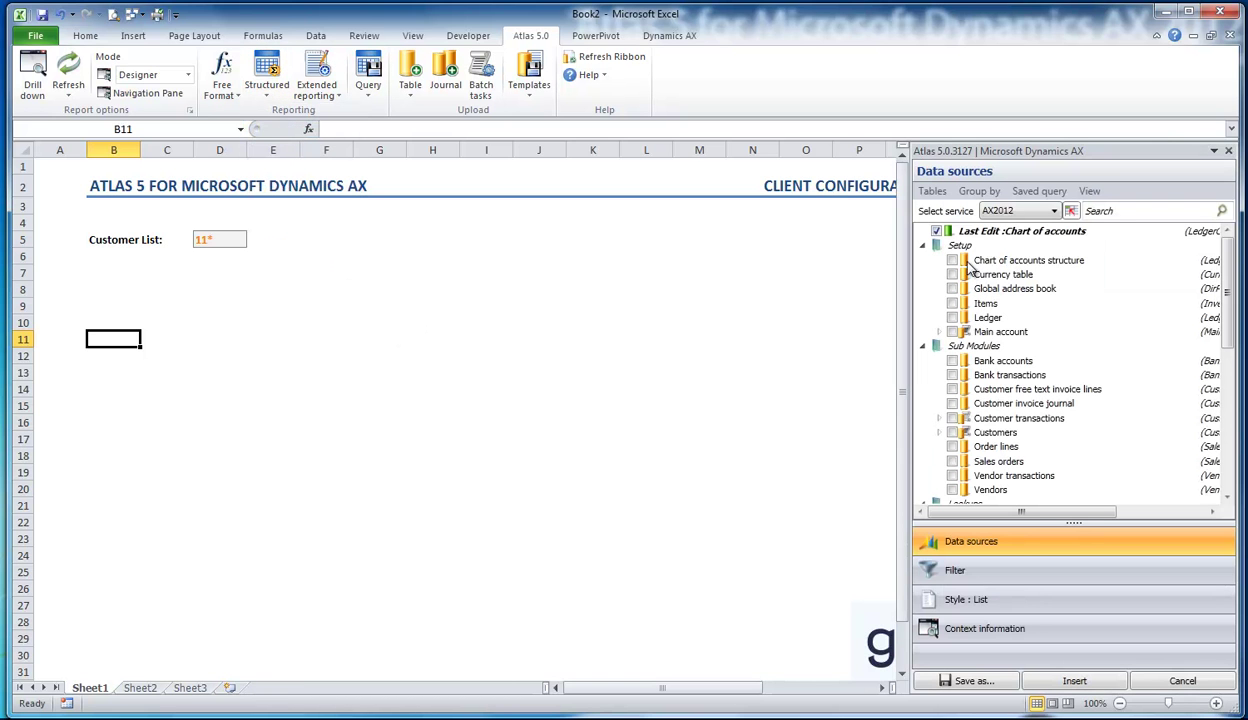
click(1005, 212)
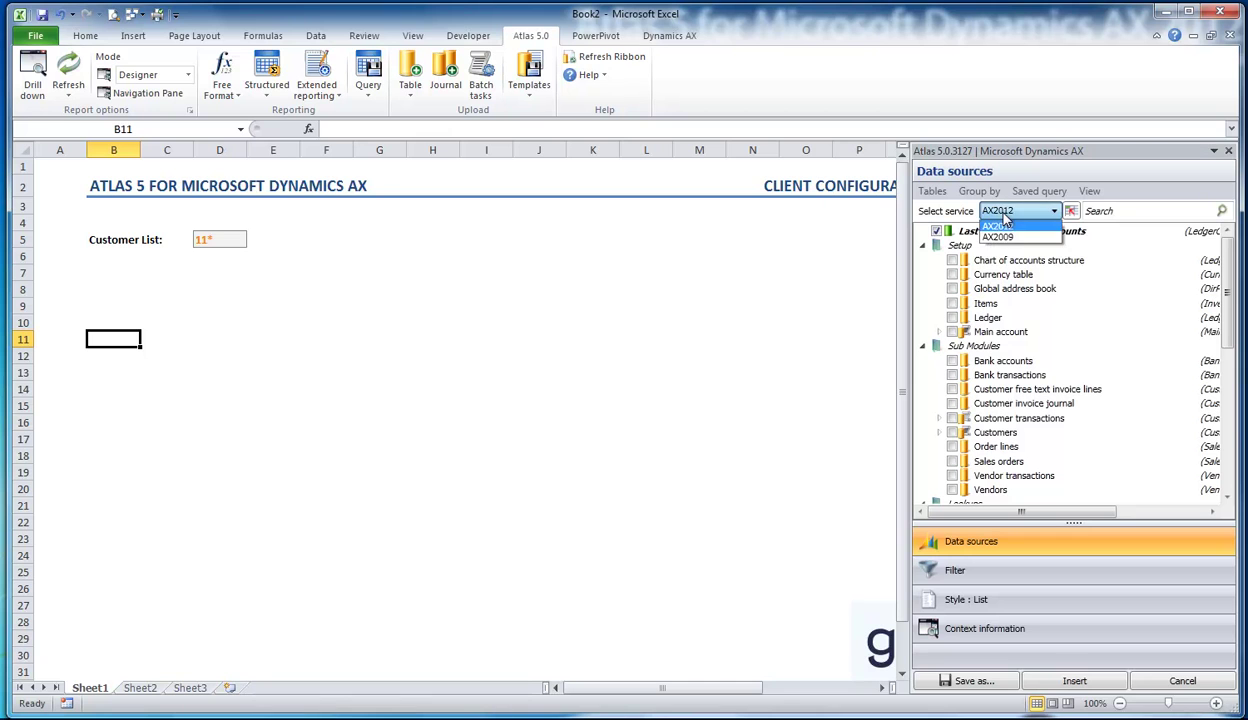
click(1000, 237)
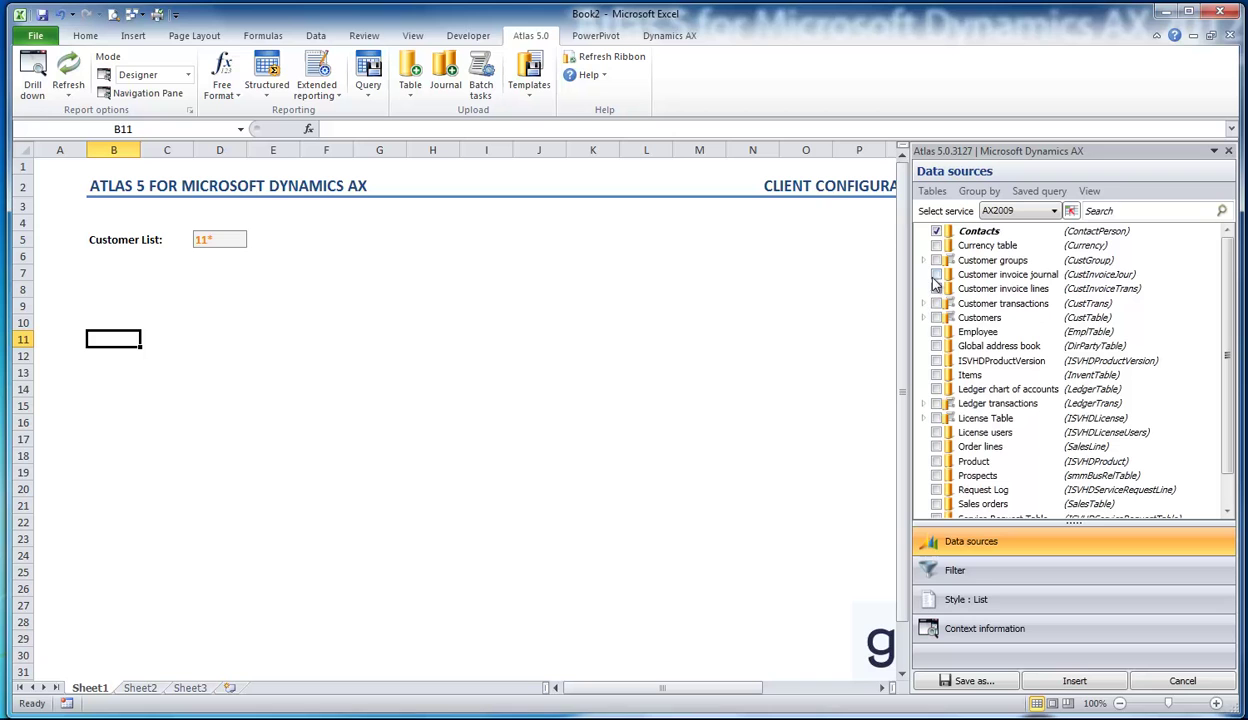
click(936, 317)
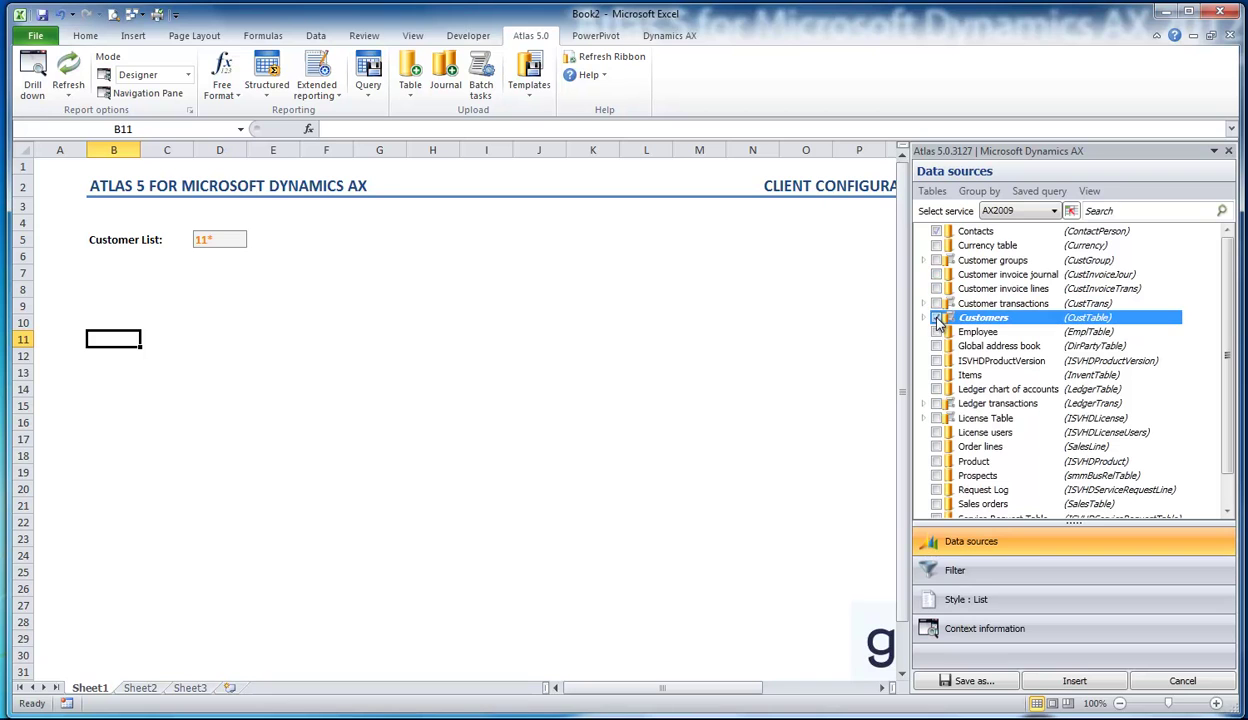
- Reduce the list report's columns to Customer account and Name, and insert the report into the sheet
click(970, 574)
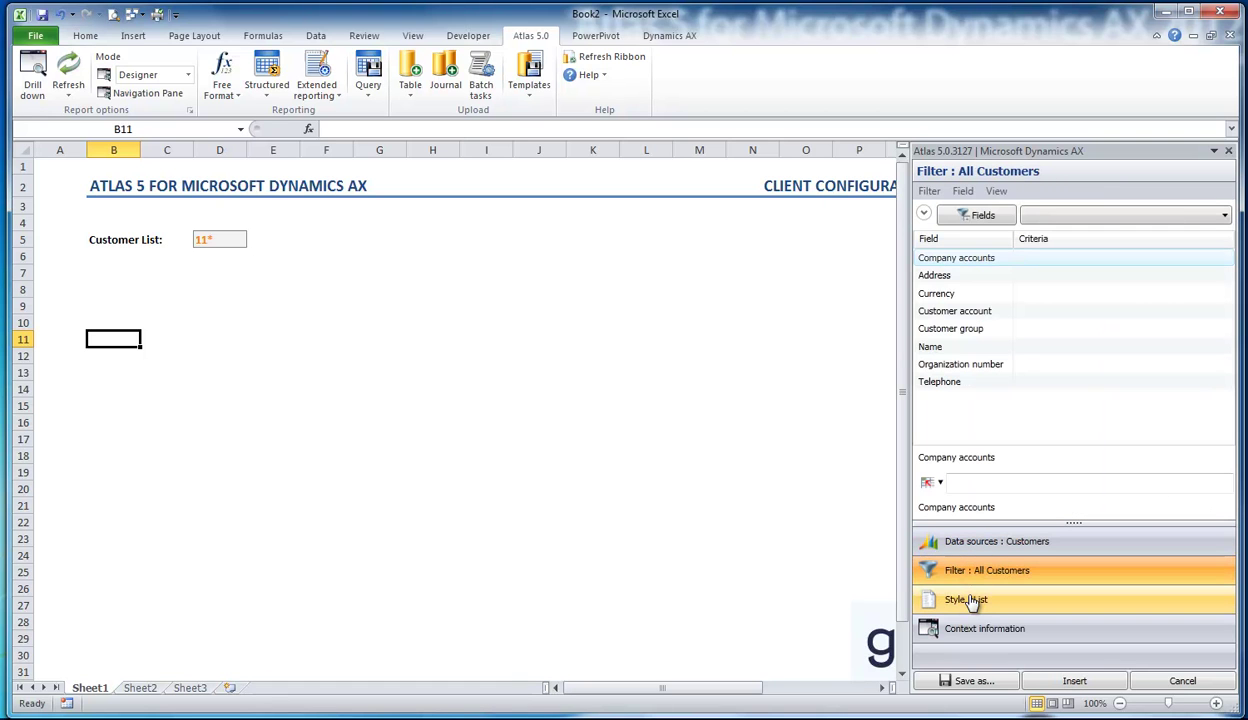
click(972, 601)
click(966, 245)
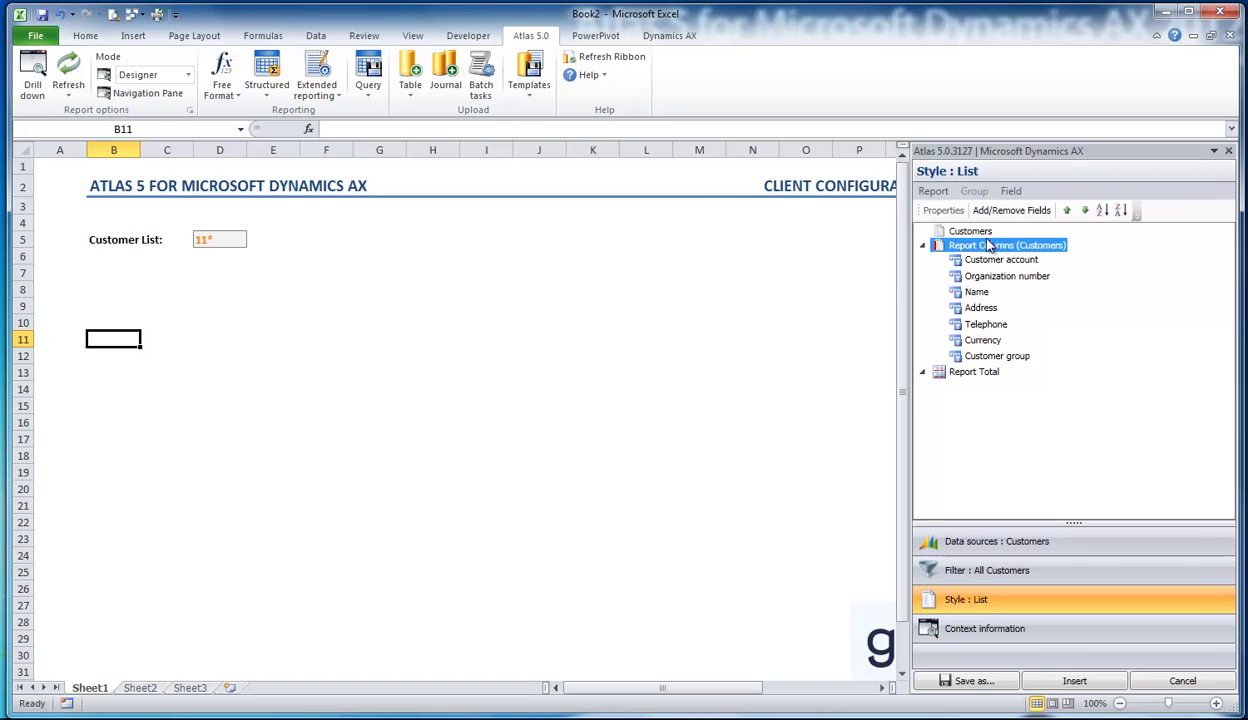
click(1001, 211)
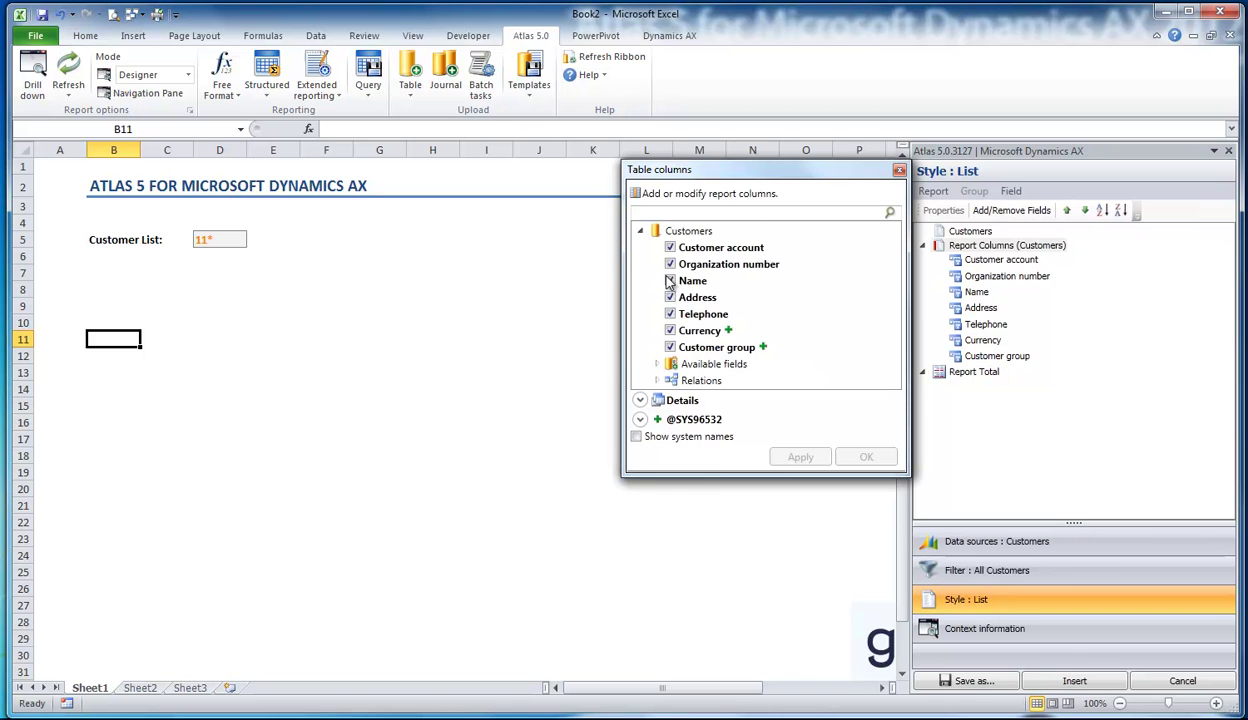
click(670, 264)
click(670, 297)
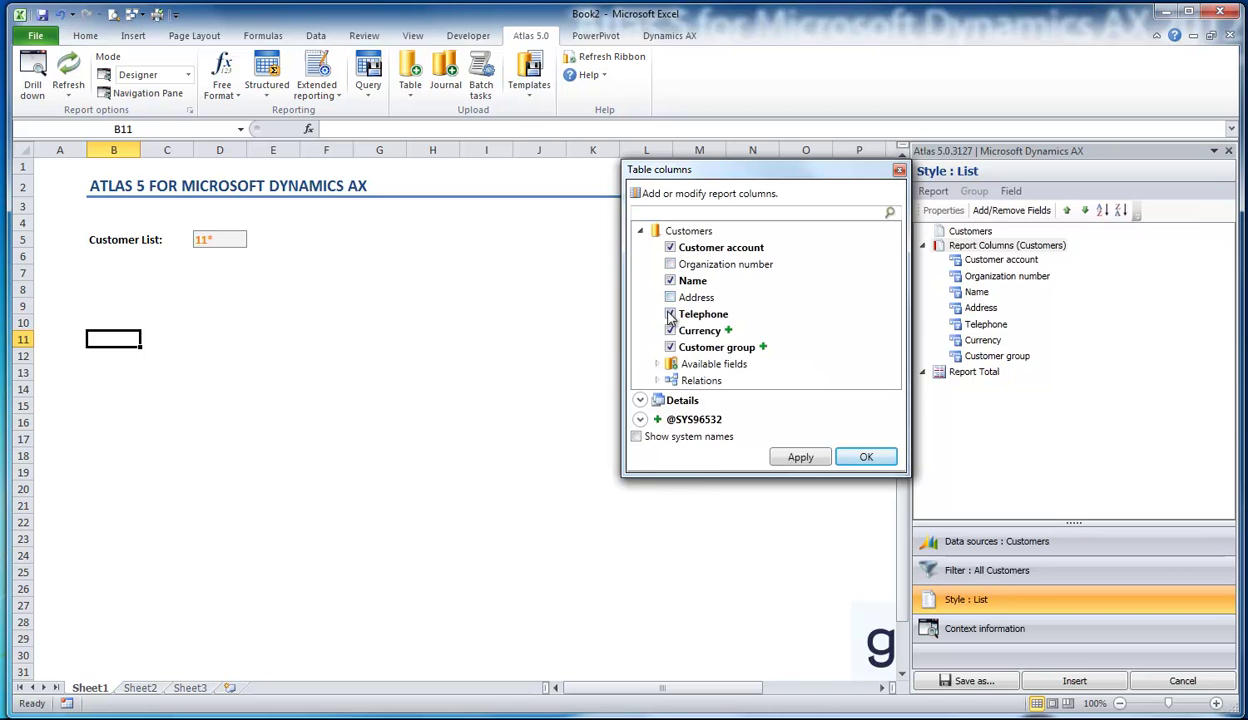
click(670, 314)
click(670, 330)
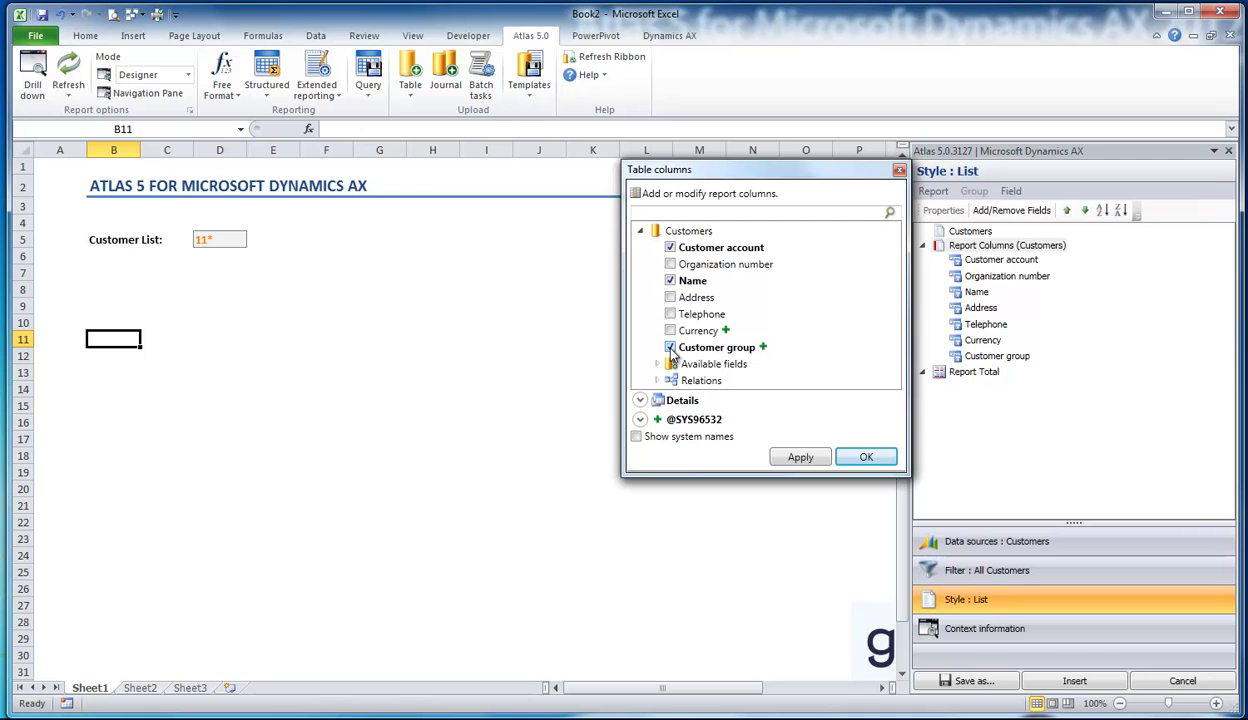
click(670, 347)
click(866, 458)
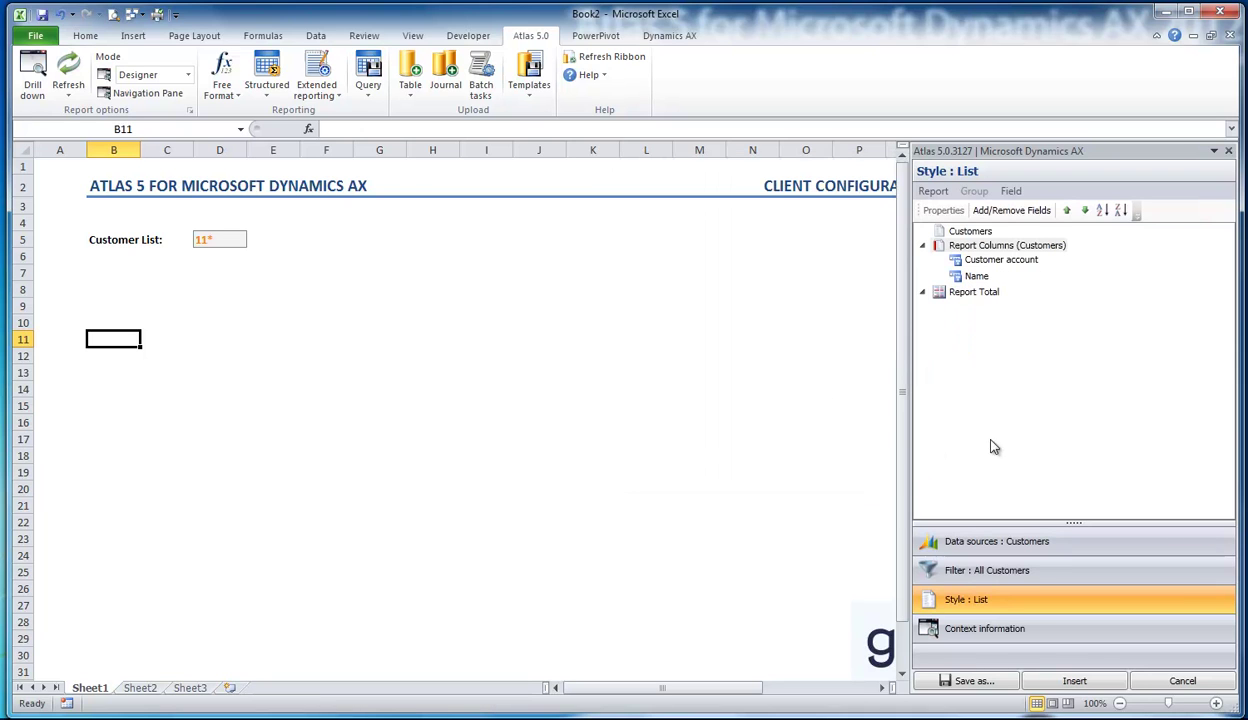
click(1068, 681)
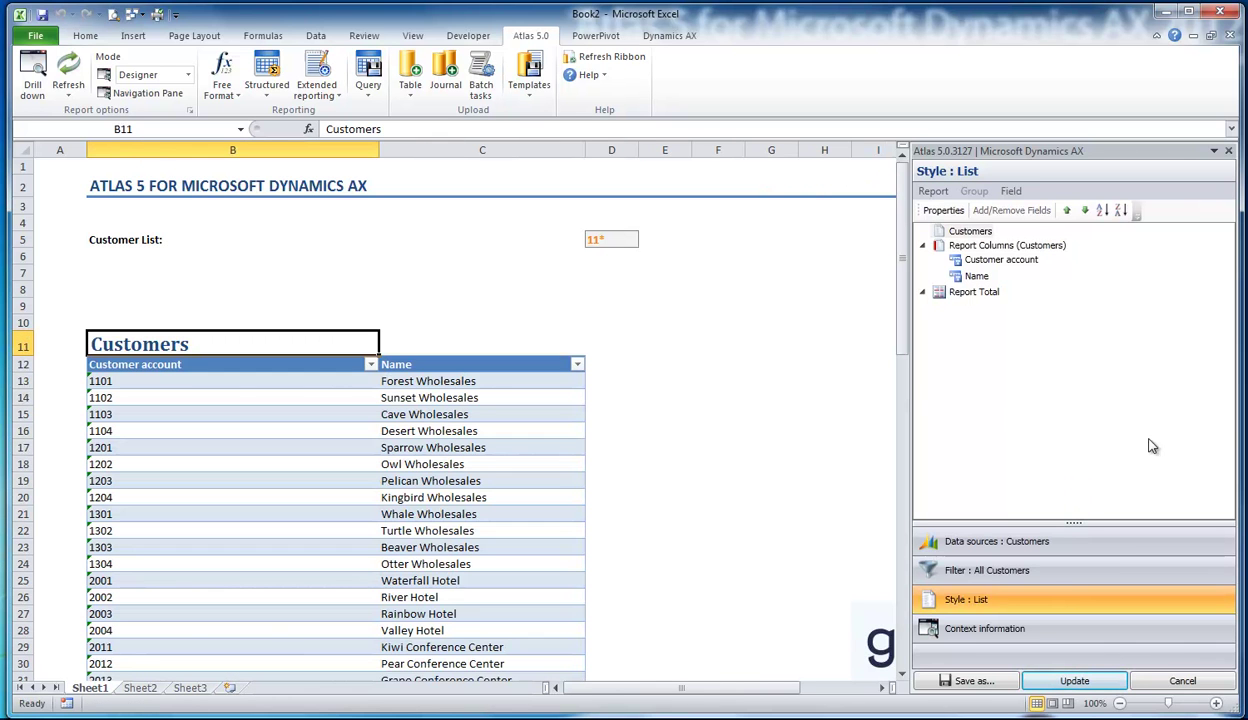
- Change the report's heading to "Customers (AX2009)", update the report and close the designer pane
click(952, 230)
click(942, 210)
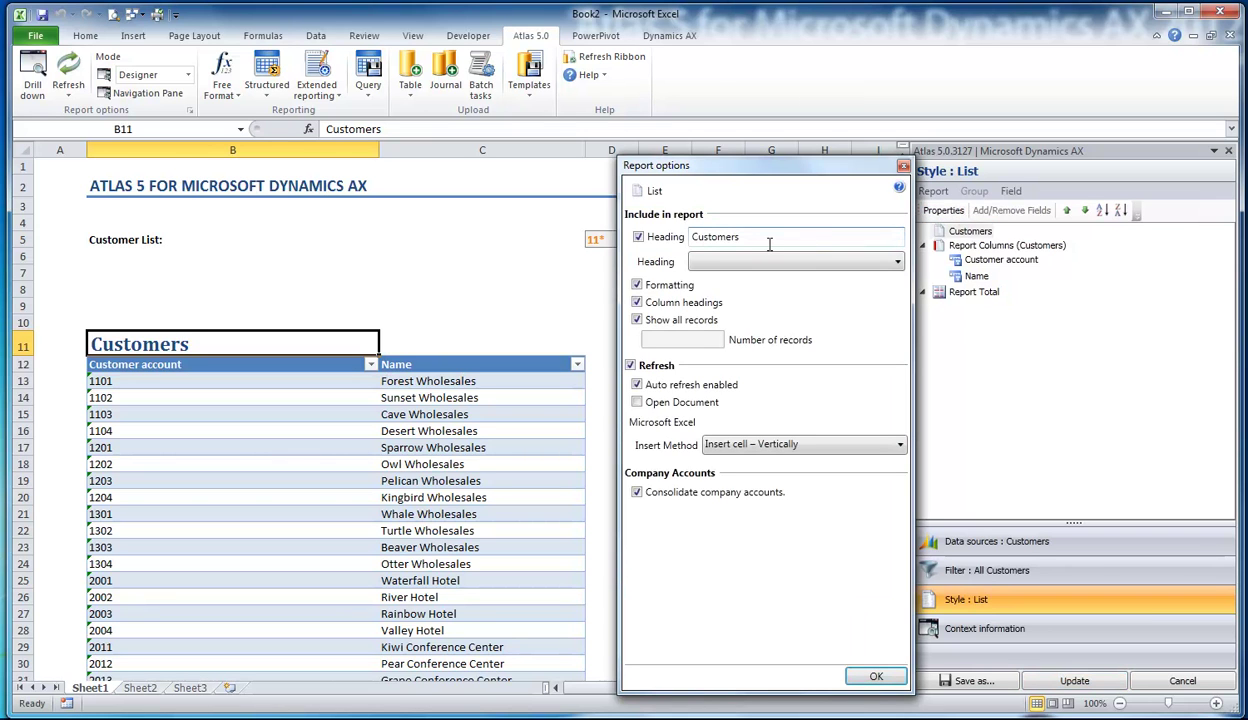
text((AX2009))
click(856, 673)
click(1040, 678)
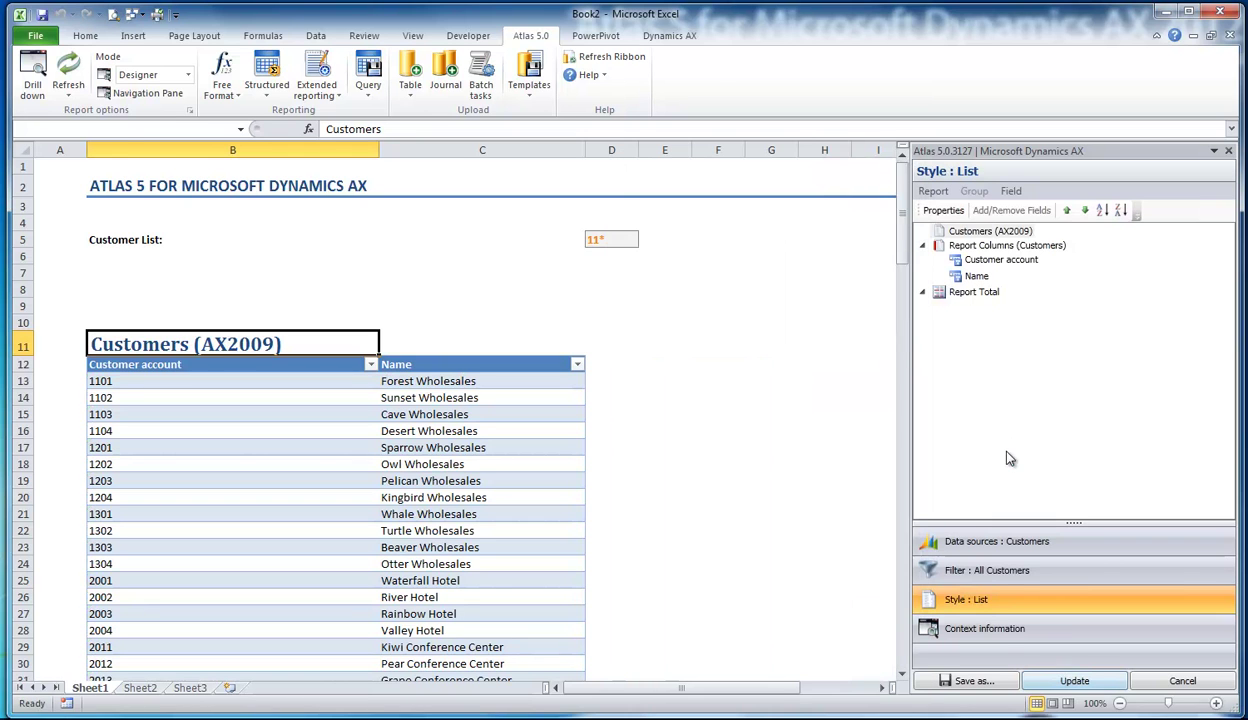
click(1228, 150)
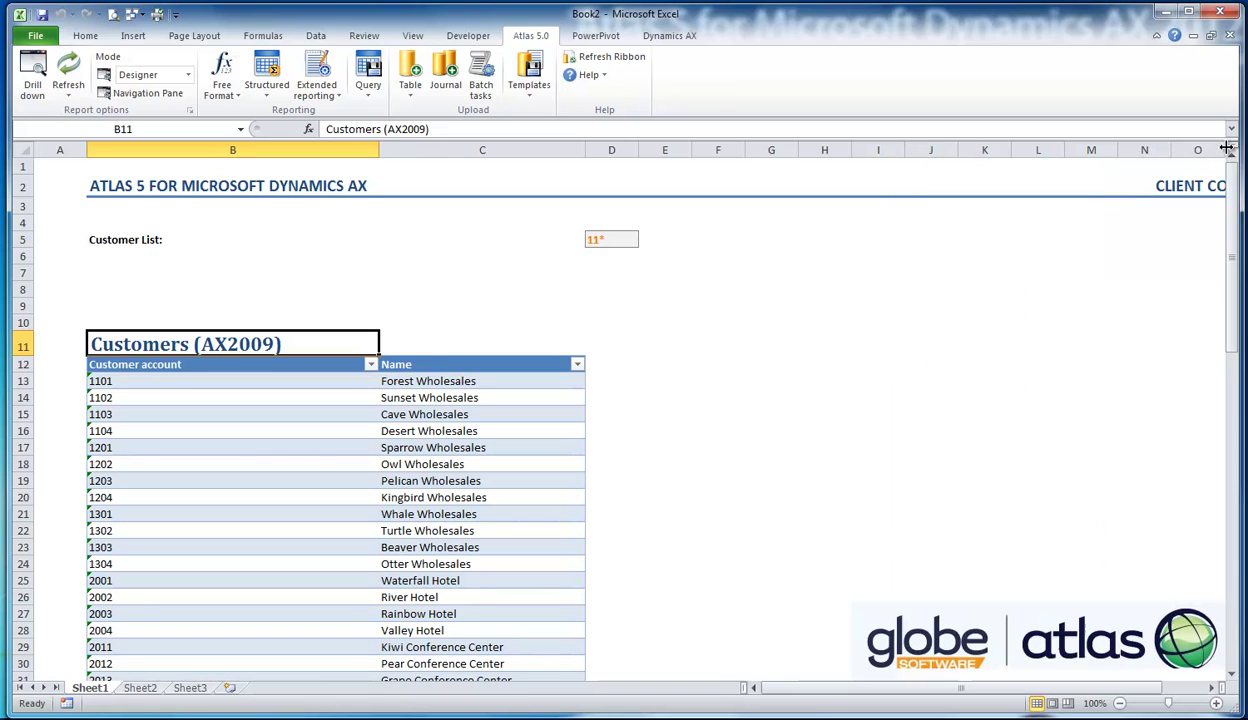
- Enter AX2009 in cell E9 and AX2012 in cell F9
click(648, 362)
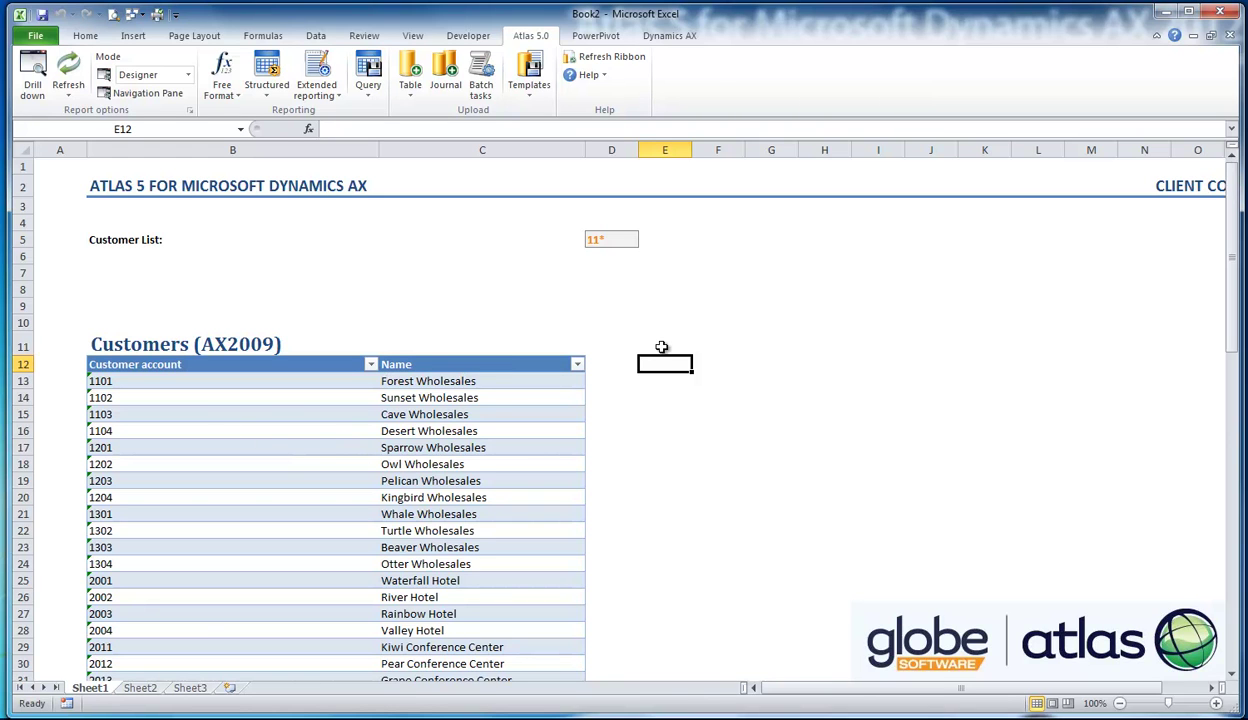
key(Up)
key(Up)
key(Up)
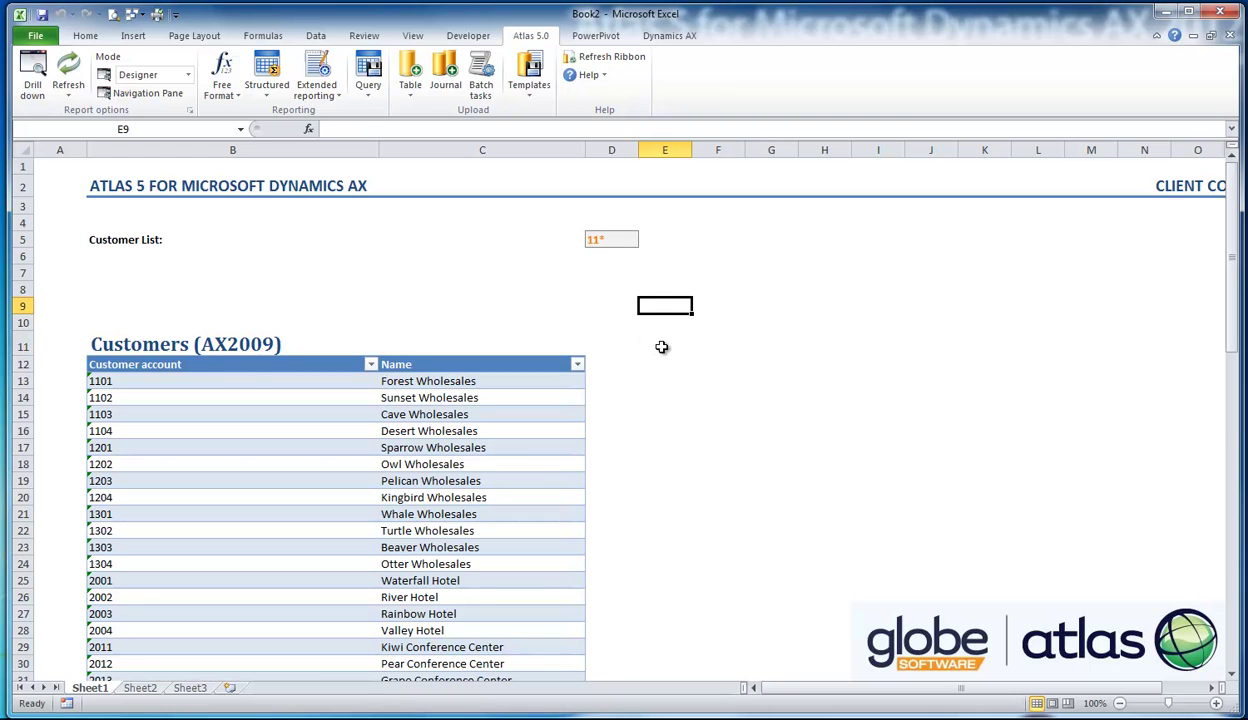
text(AX2009)
key(Tab)
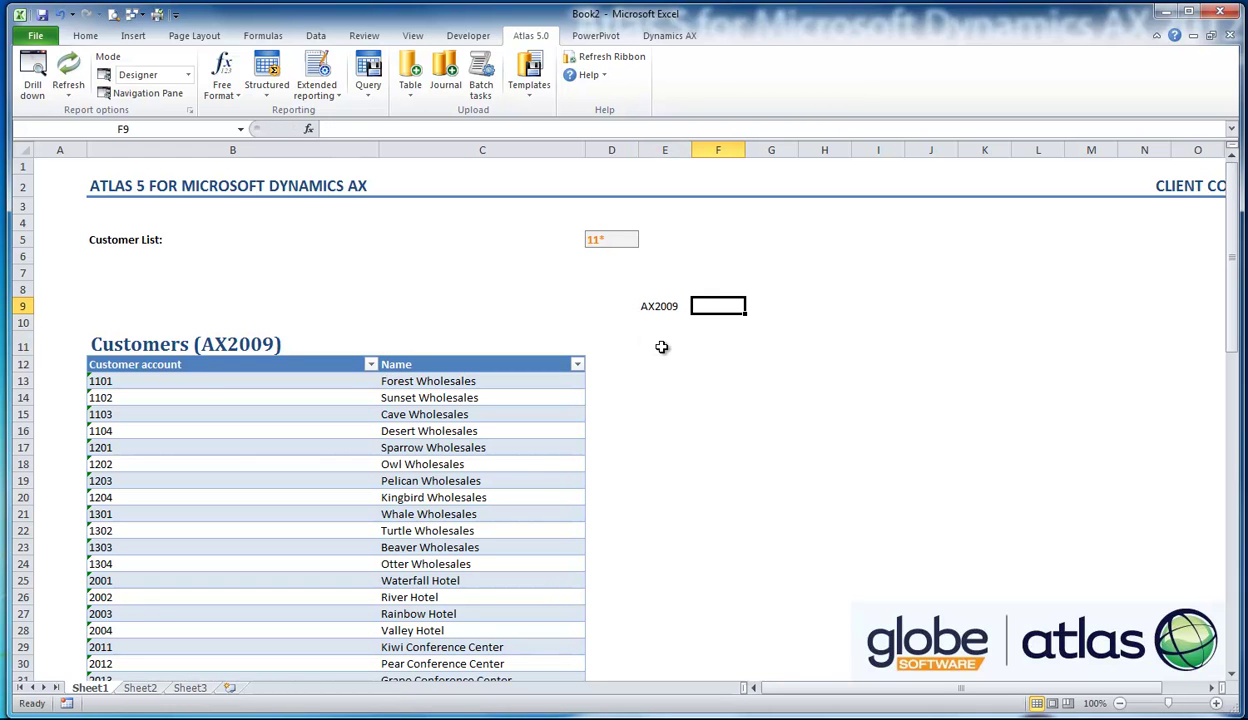
text(AX2012)
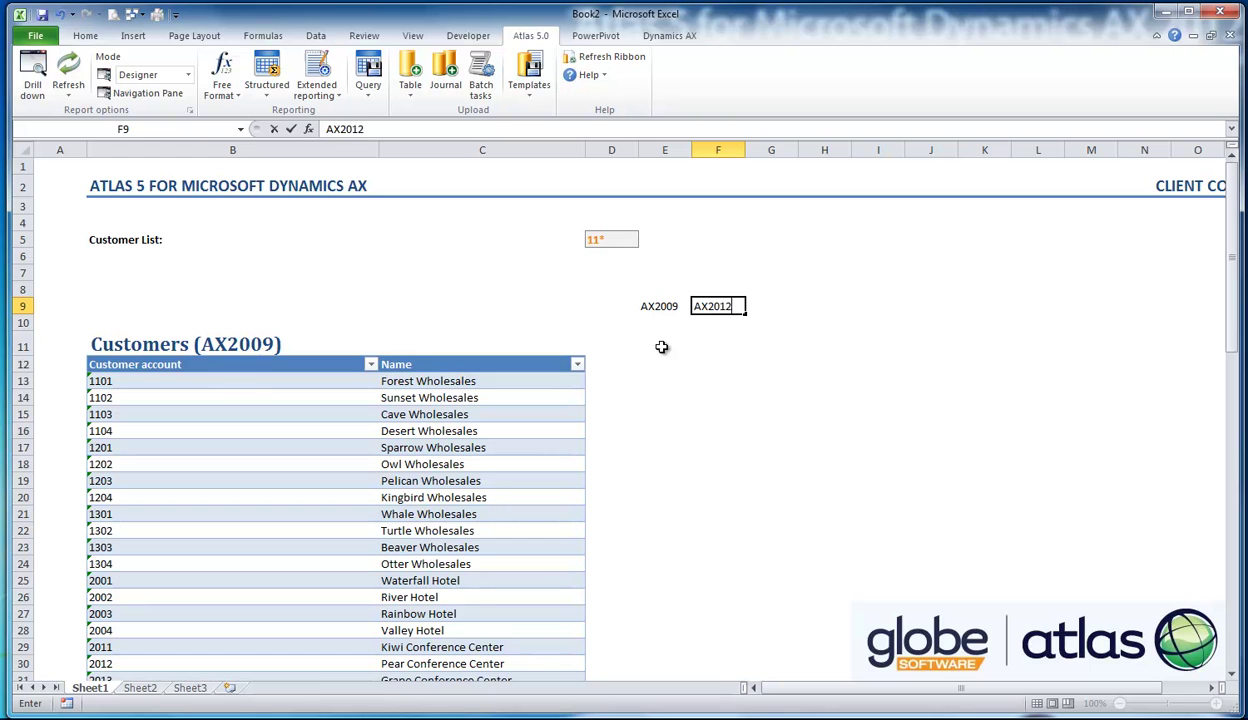
key(Return)
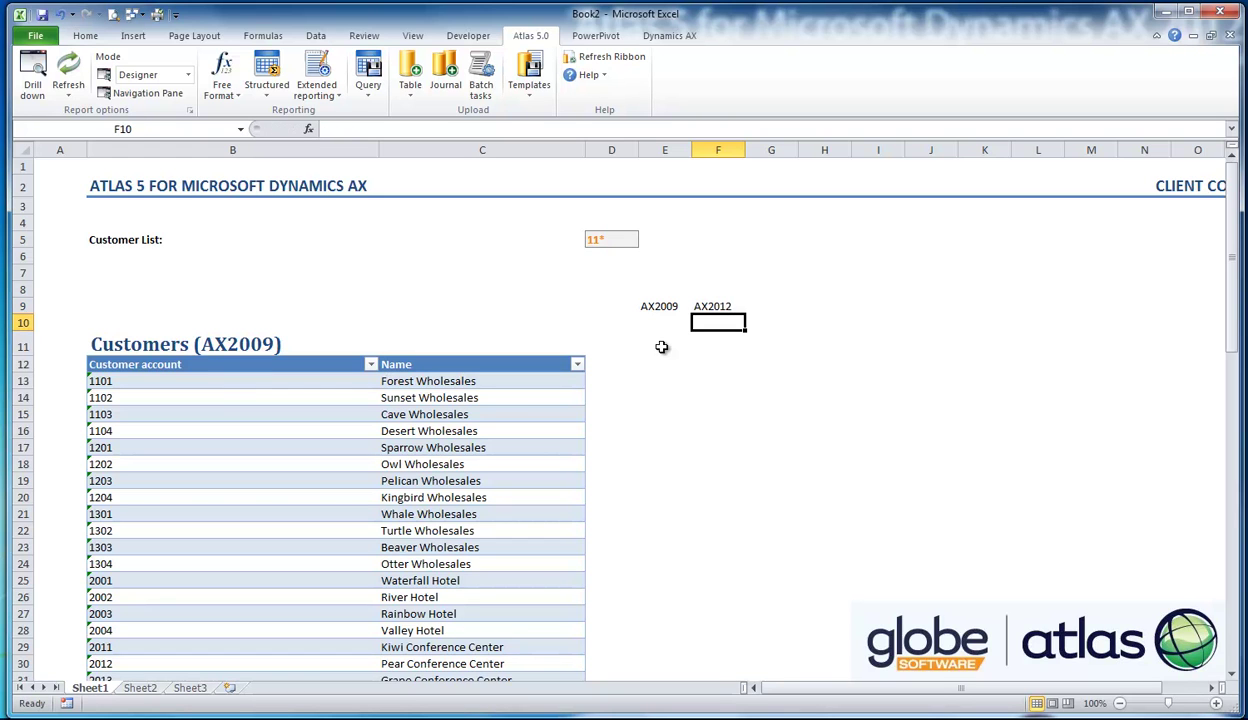
- Copy the Name header from cell C12 with its formatting into cells E12 and F12
key(Up)
key(Left)
key(Left)
key(Right)
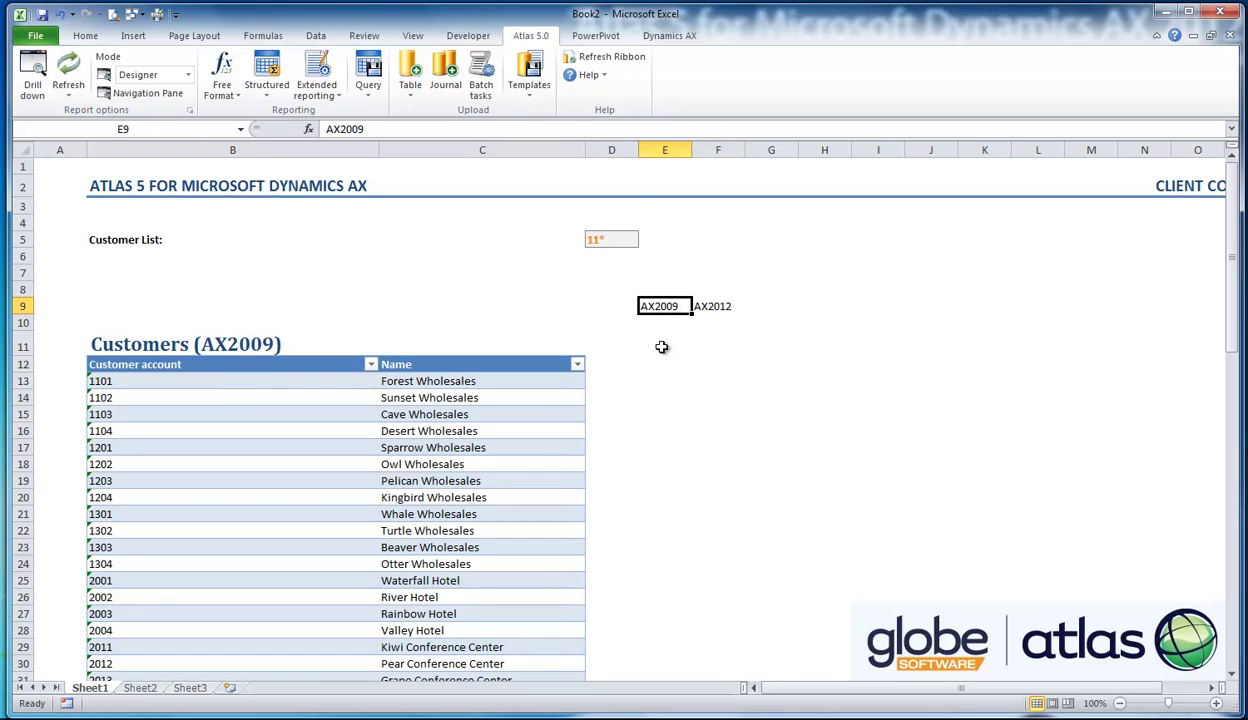
key(Down)
key(Down)
key(Down)
key(Down)
key(Up)
key(Up)
key(Left)
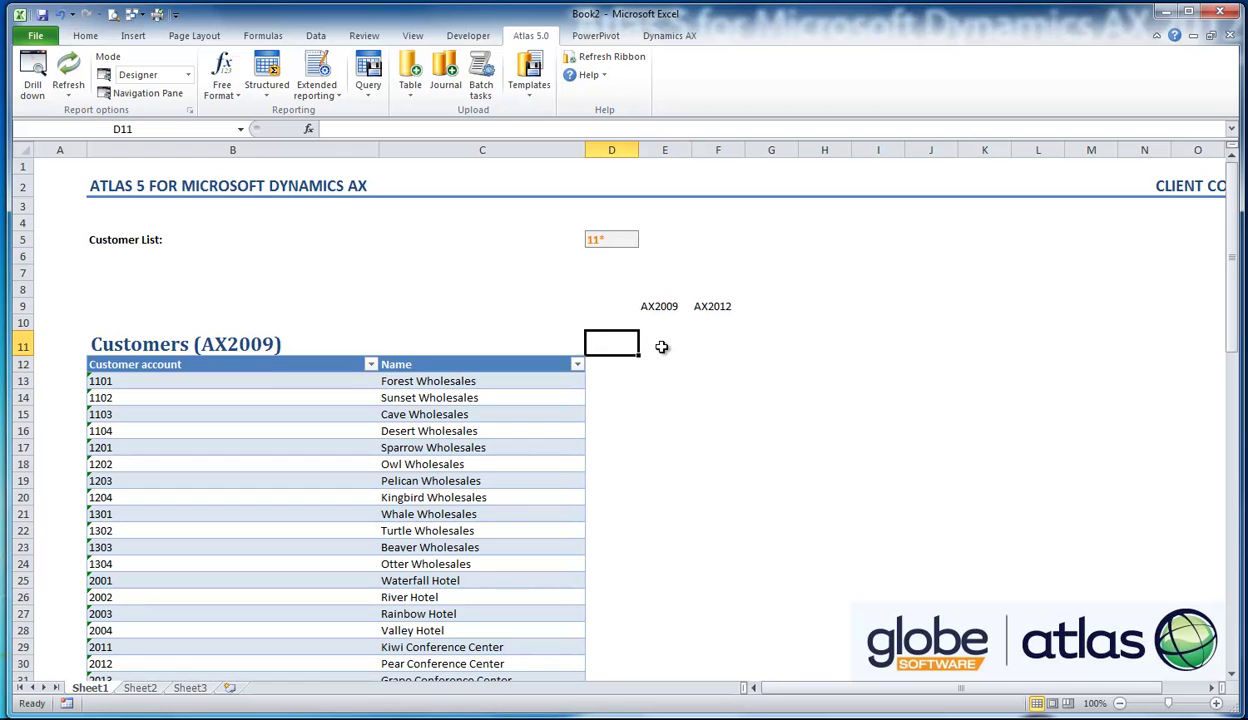
key(Down)
key(Left)
key(ctrl+c)
key(Right)
key(Right)
key(ctrl+v)
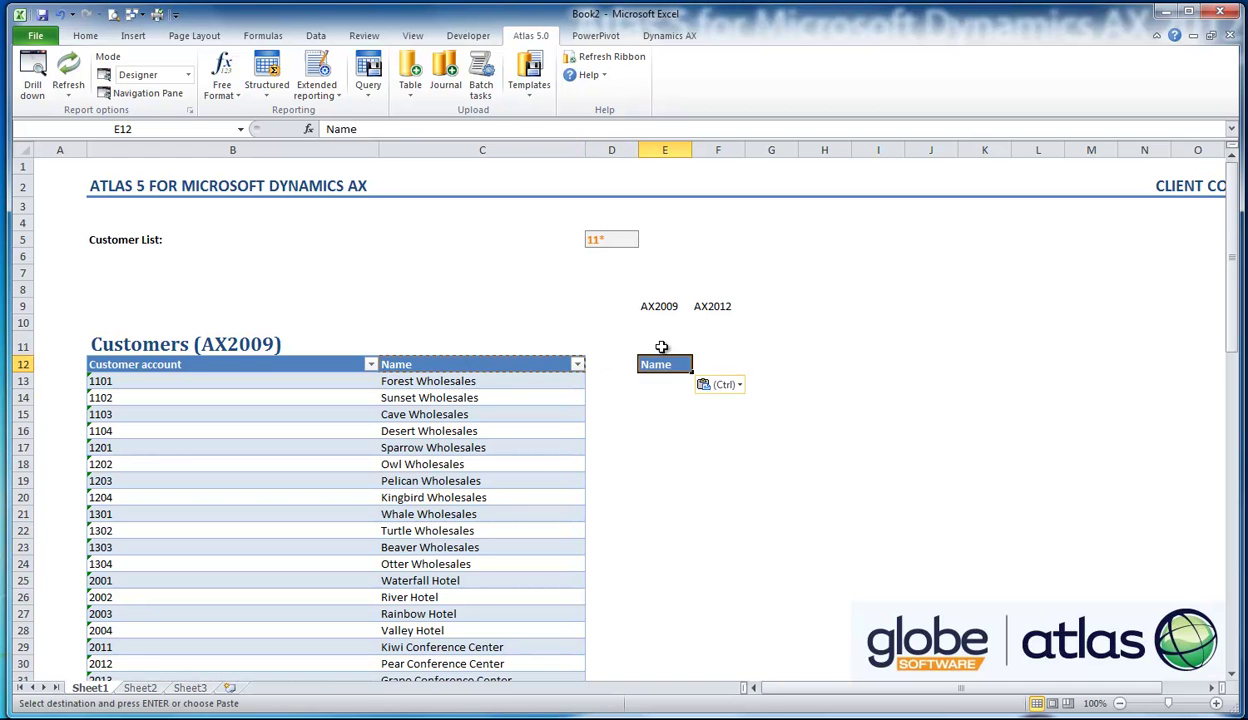
key(Right)
key(ctrl+v)
key(Escape)
key(Left)
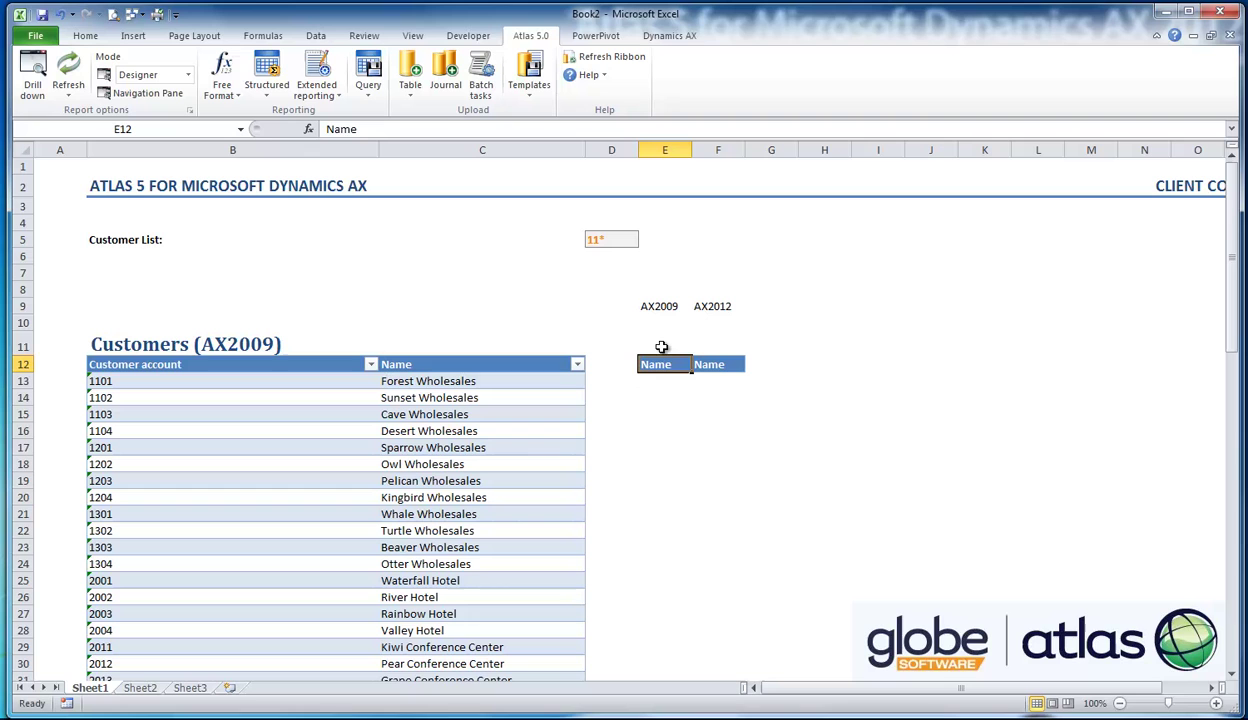
- Replace the copied header texts with AX2009 in cell E12 and AX2012 in cell F12
text(AX2009)
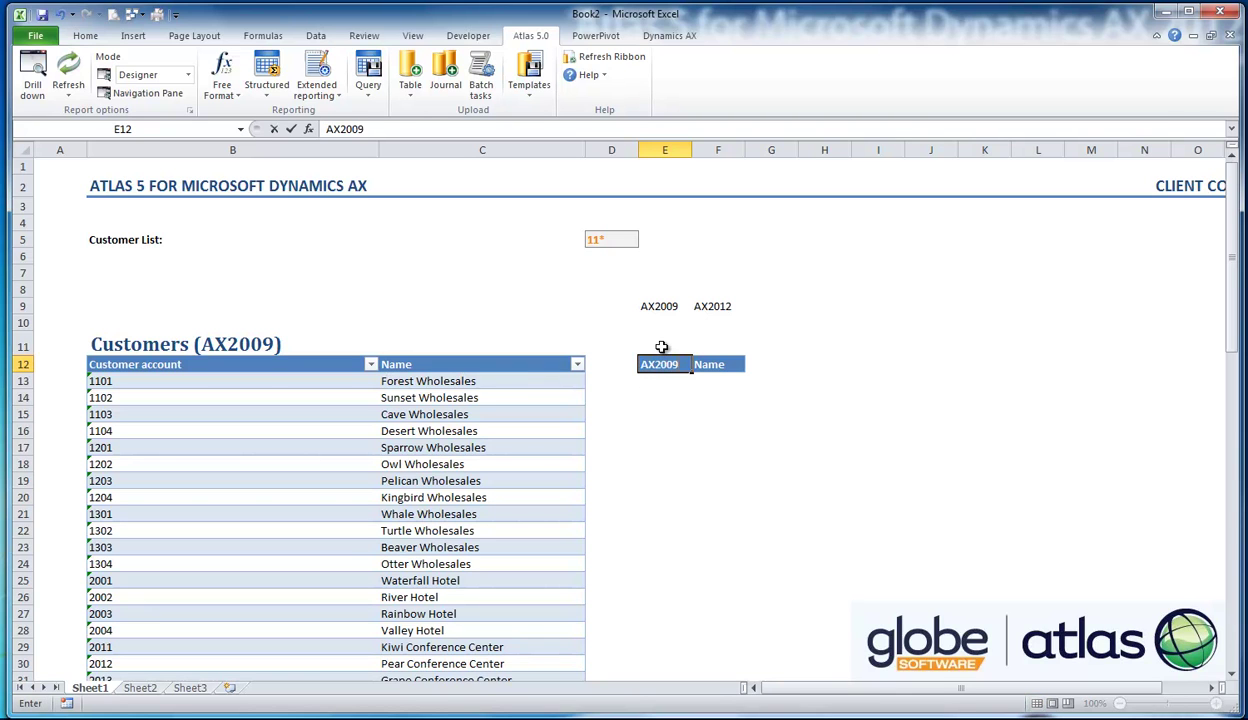
key(Return)
key(Up)
key(Right)
text(AX2012)
key(Return)
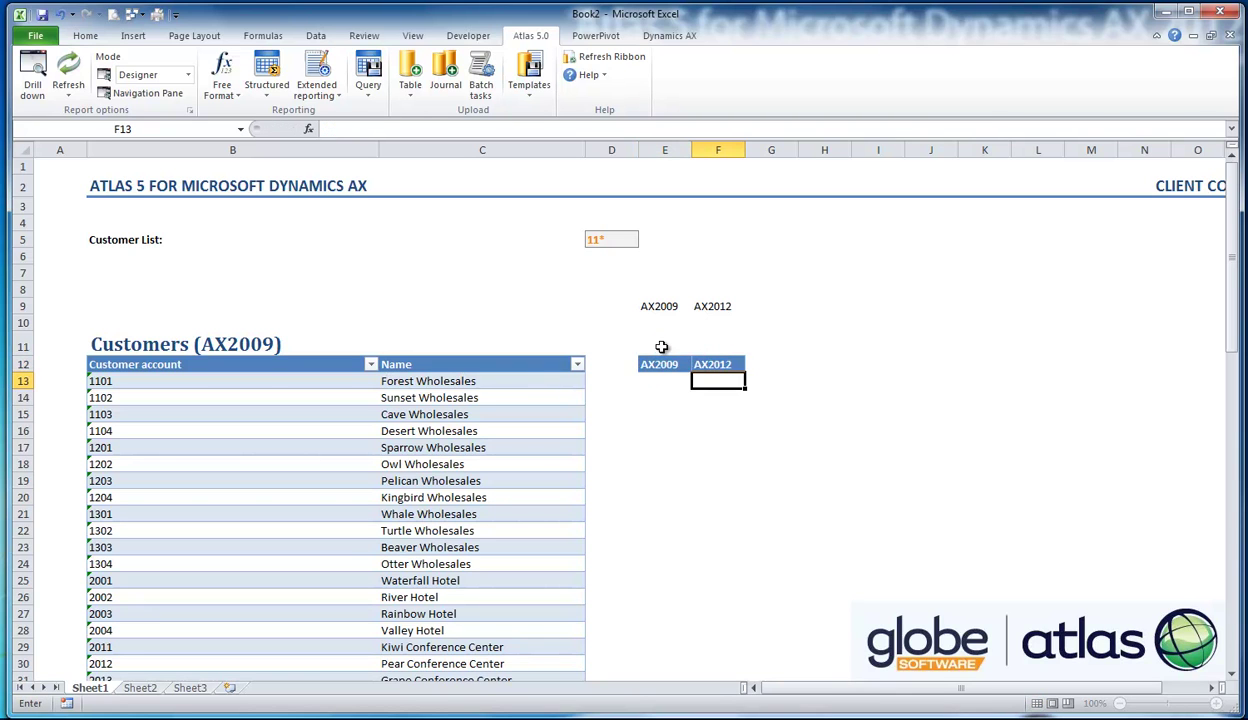
- Start a free-format Balance function in cell E13 with the Customer transactions table of the AX2009 service as its data source
key(Left)
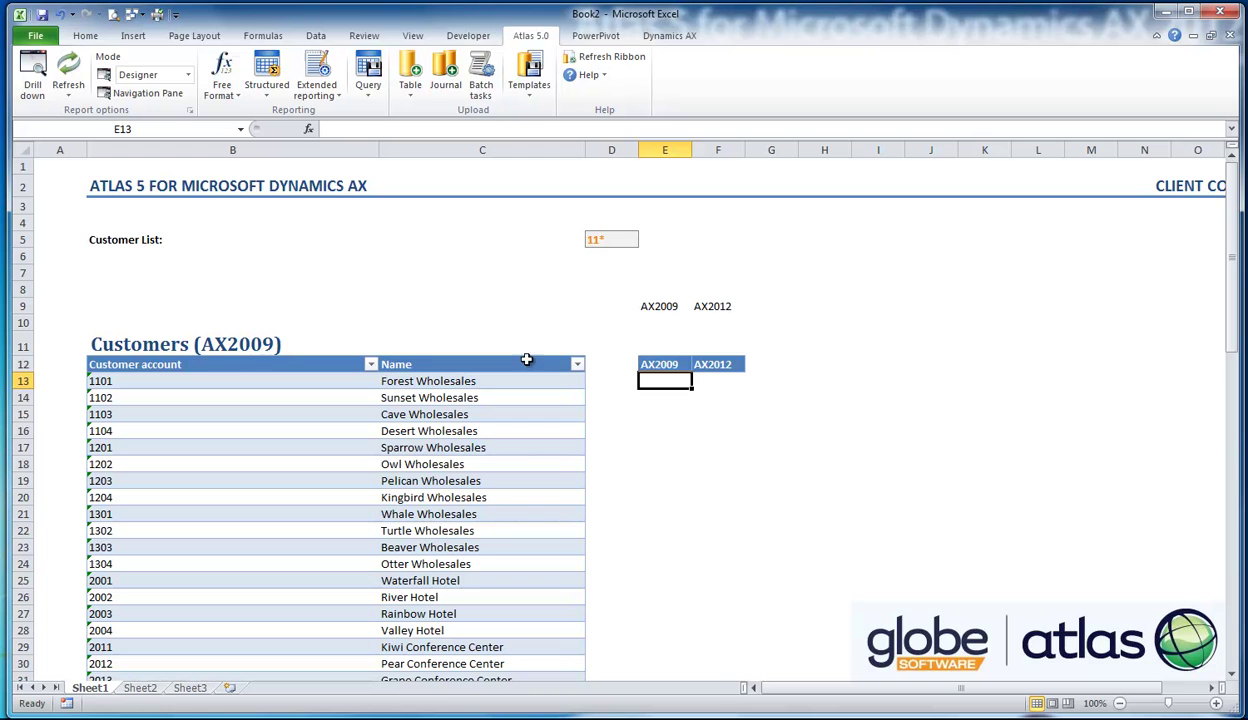
click(224, 88)
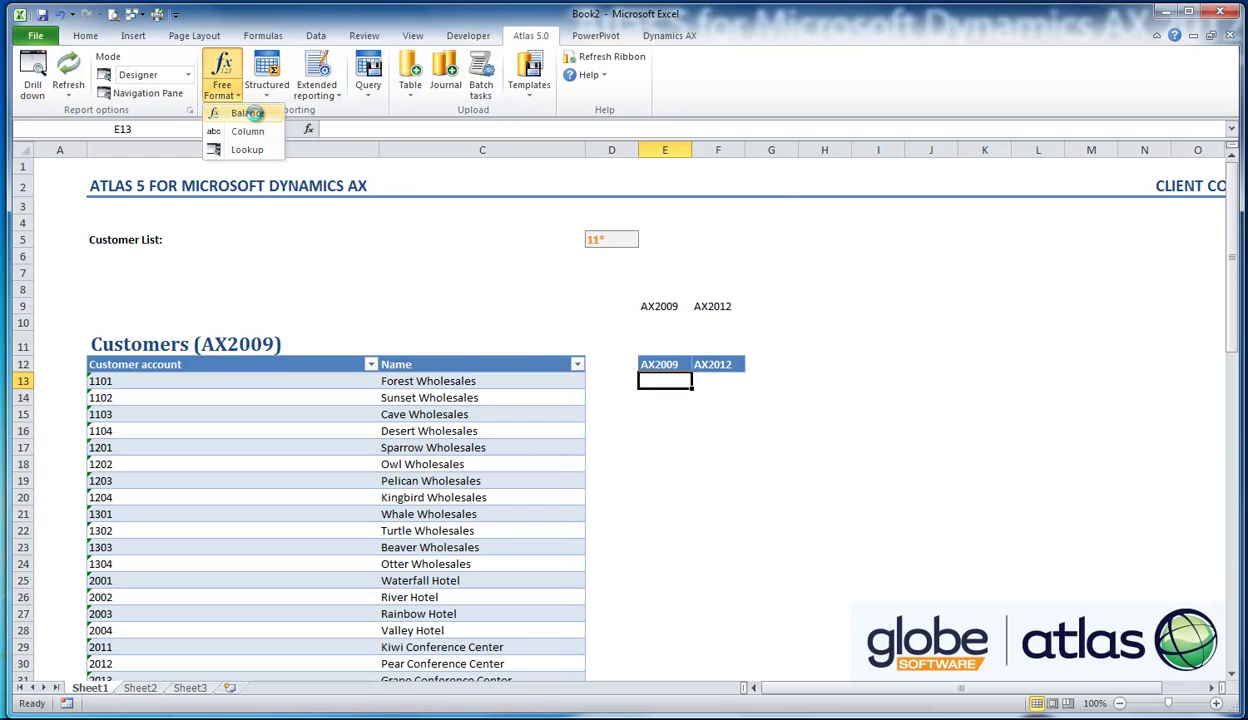
click(250, 131)
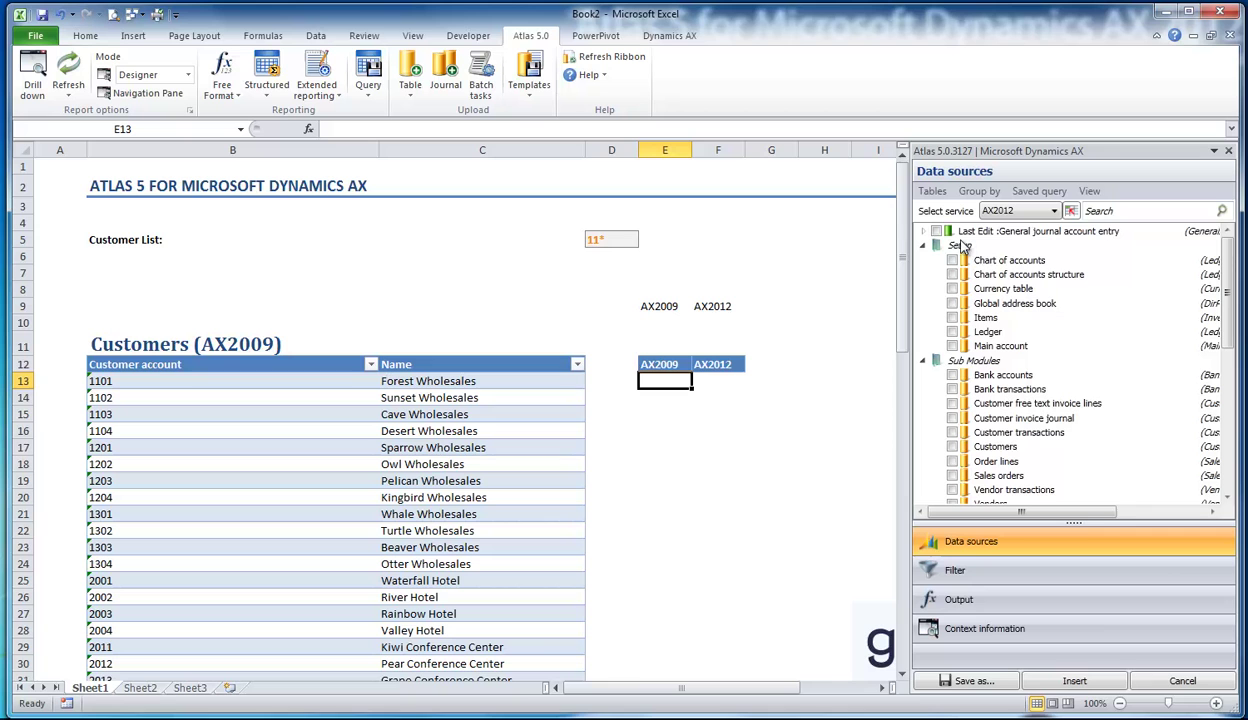
click(1032, 211)
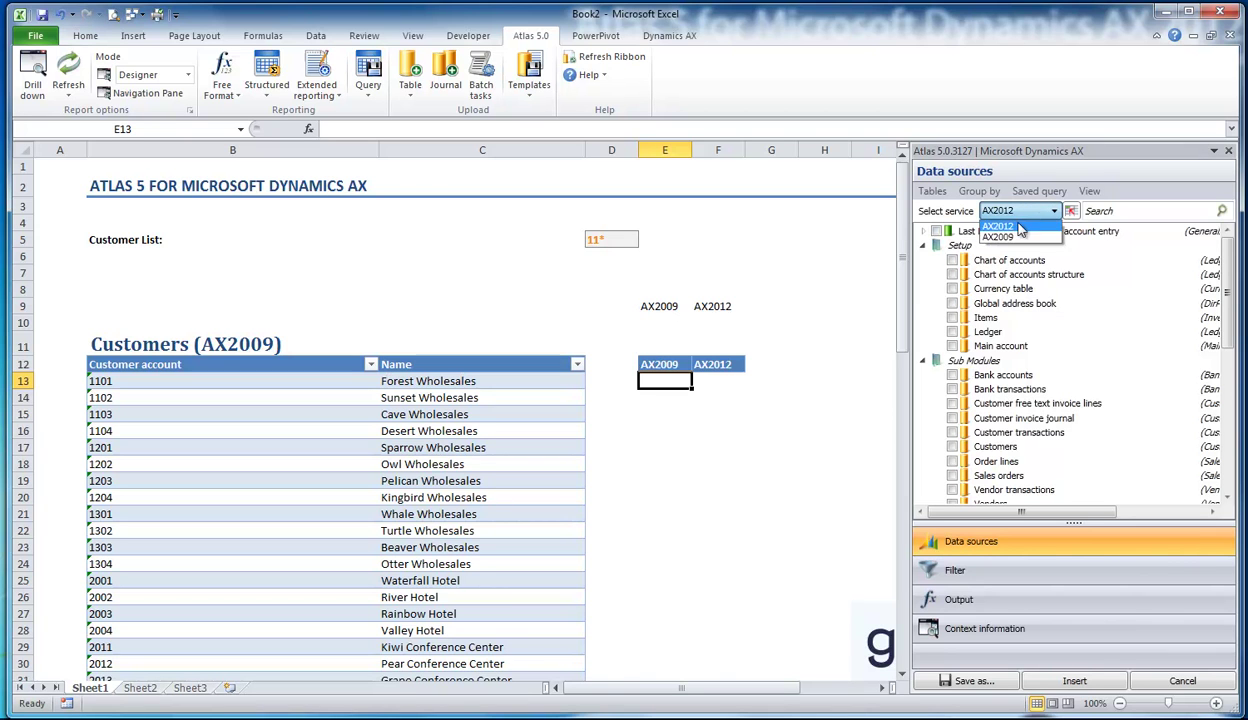
click(988, 240)
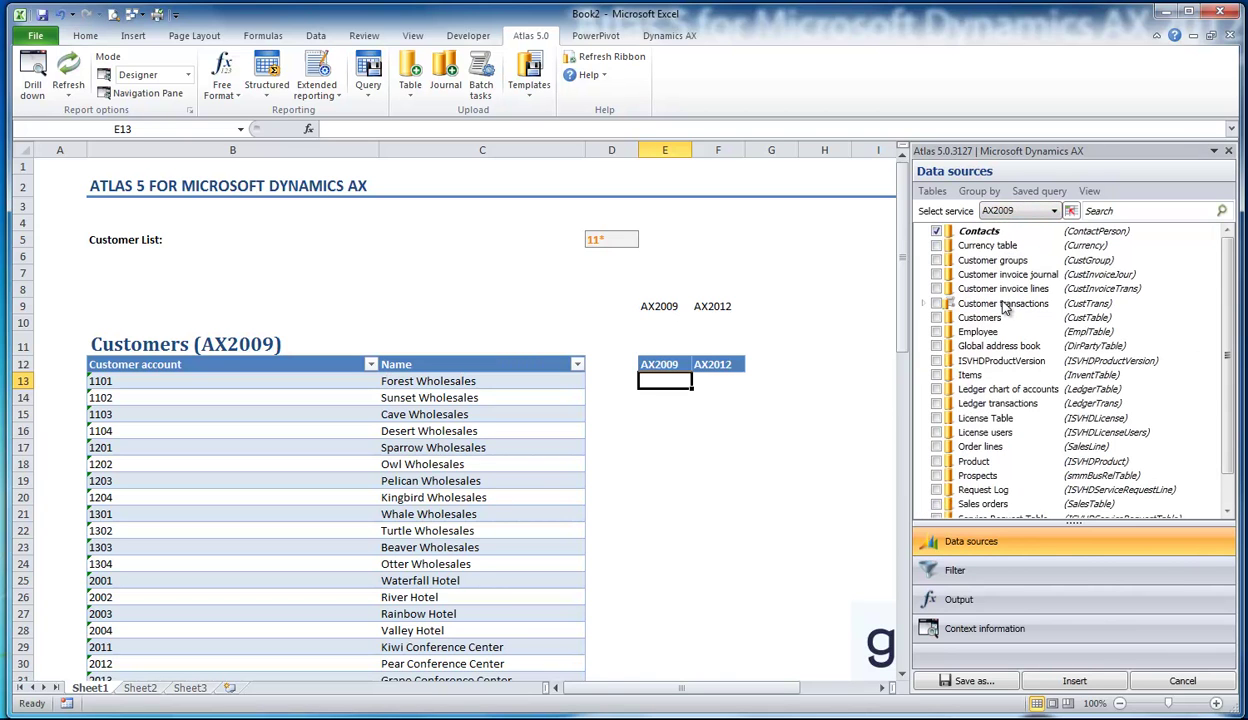
click(940, 305)
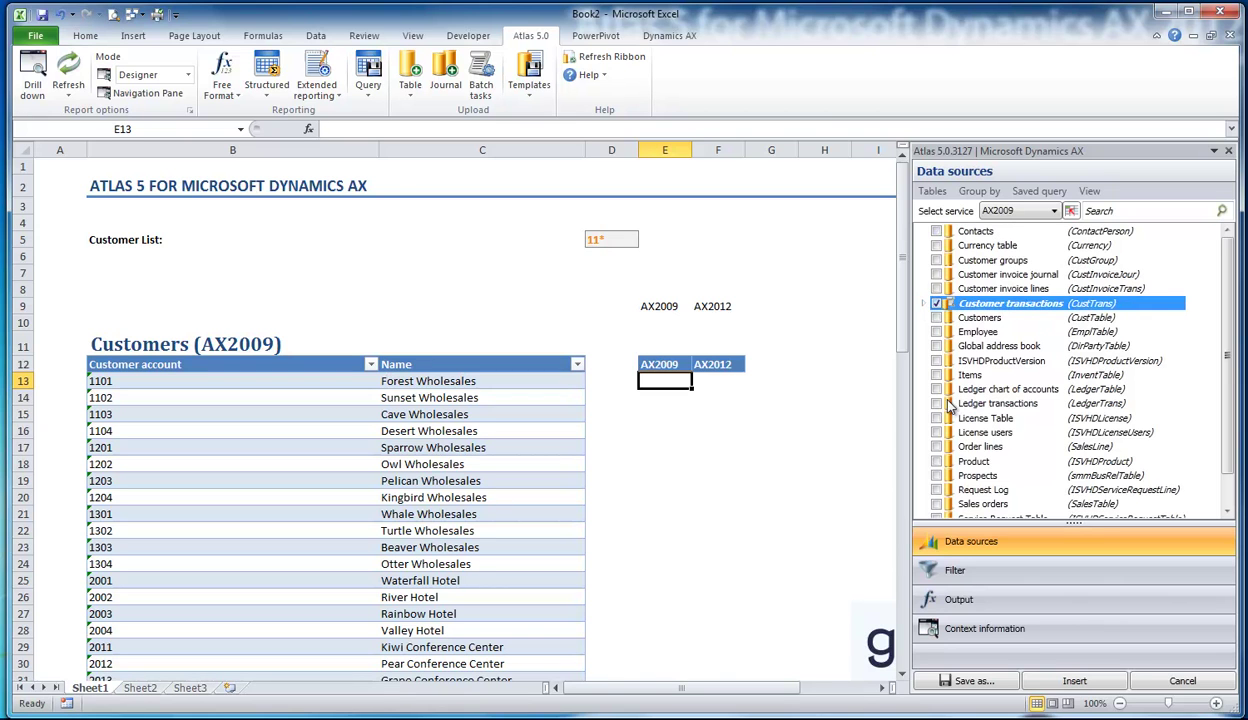
- Filter the E13 balance function's Customer account field on cell B13 with a relative row reference, =$B13
click(958, 571)
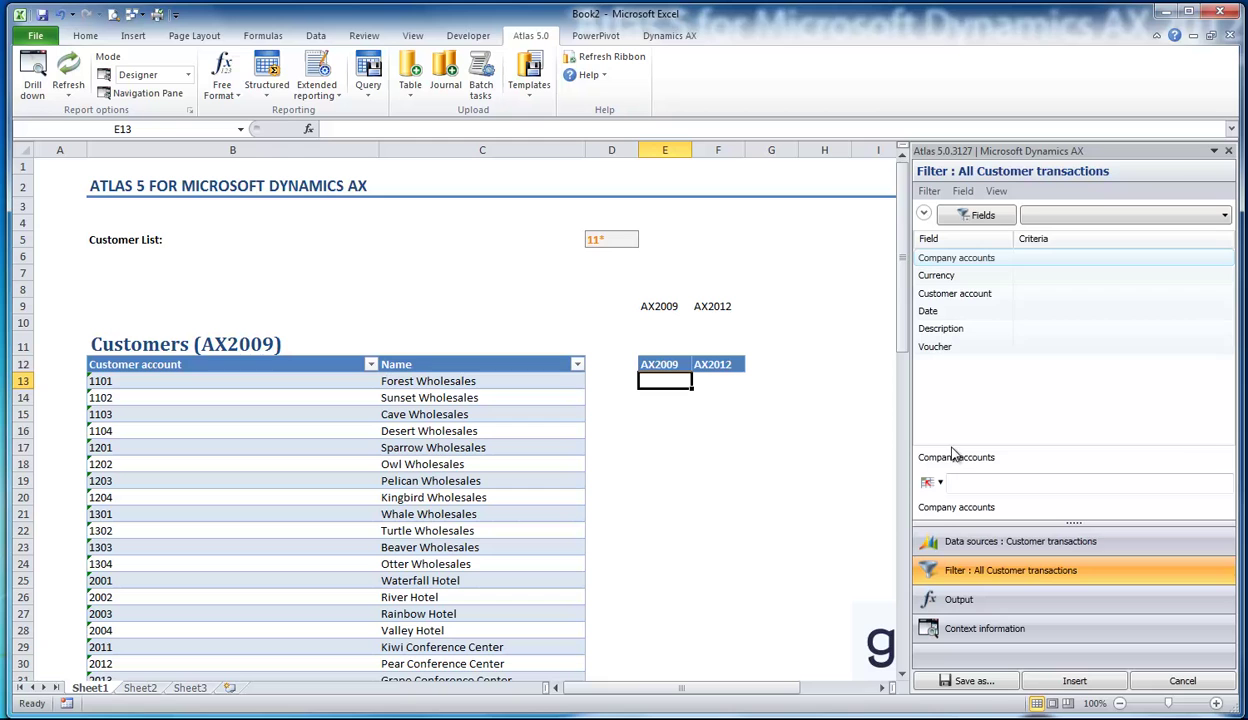
click(967, 296)
right_click(968, 298)
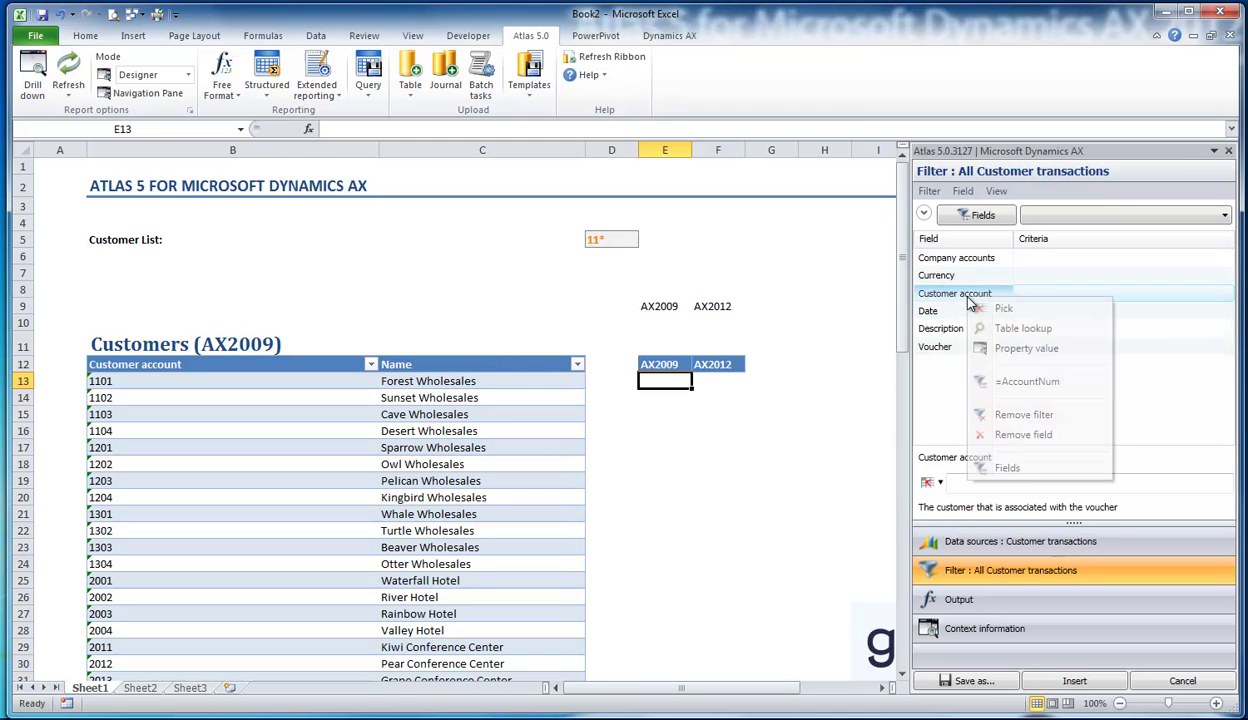
click(1003, 309)
click(121, 377)
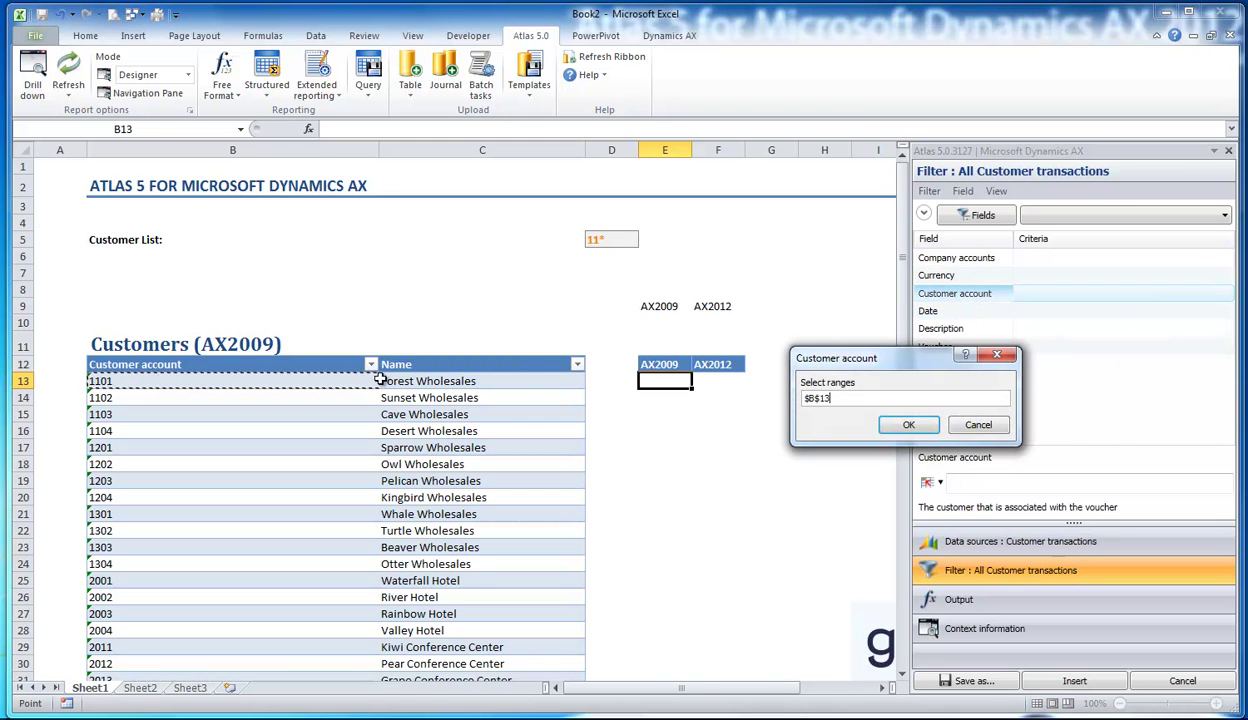
click(896, 425)
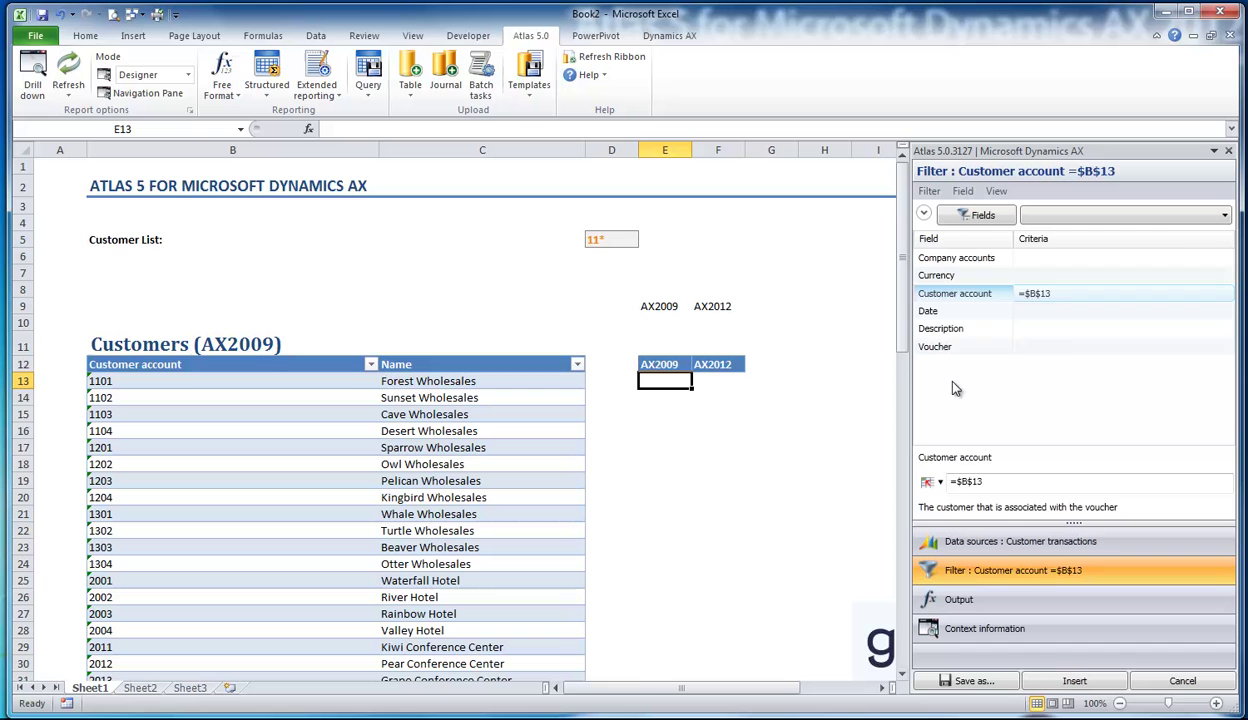
click(1041, 297)
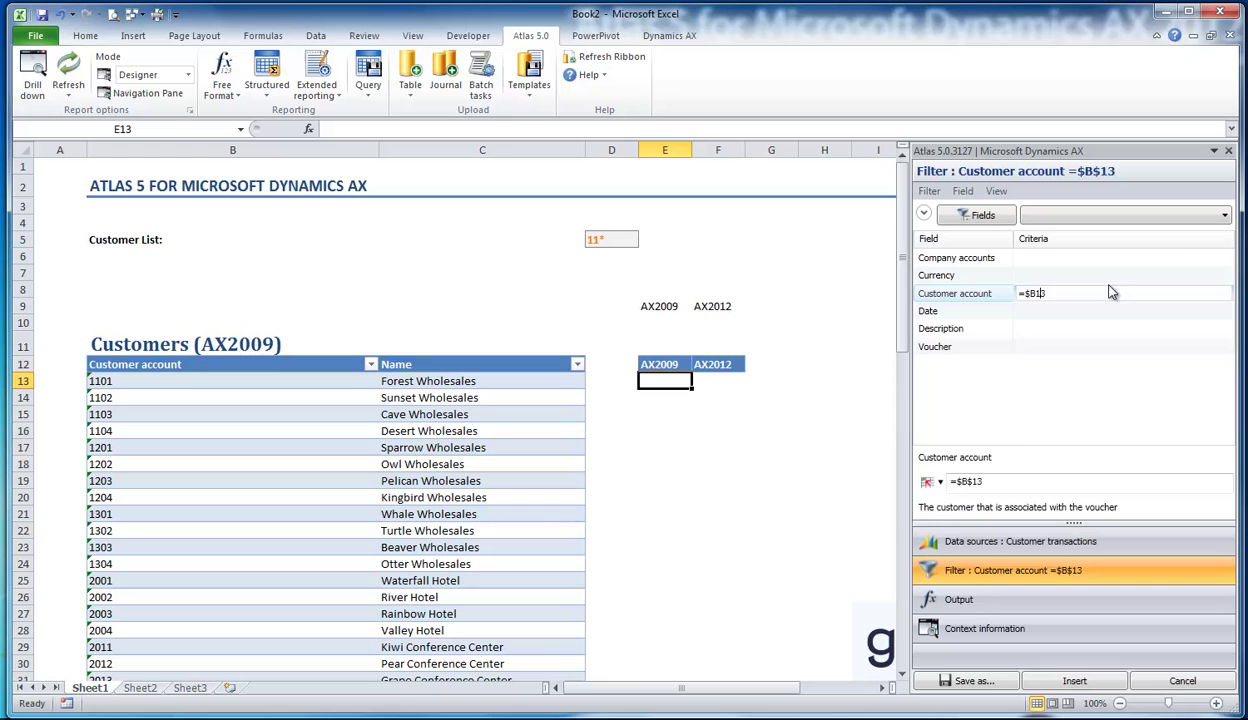
- Use the sum of the Amount field as the output and insert the AX2009 balance function into cell E13
click(1005, 600)
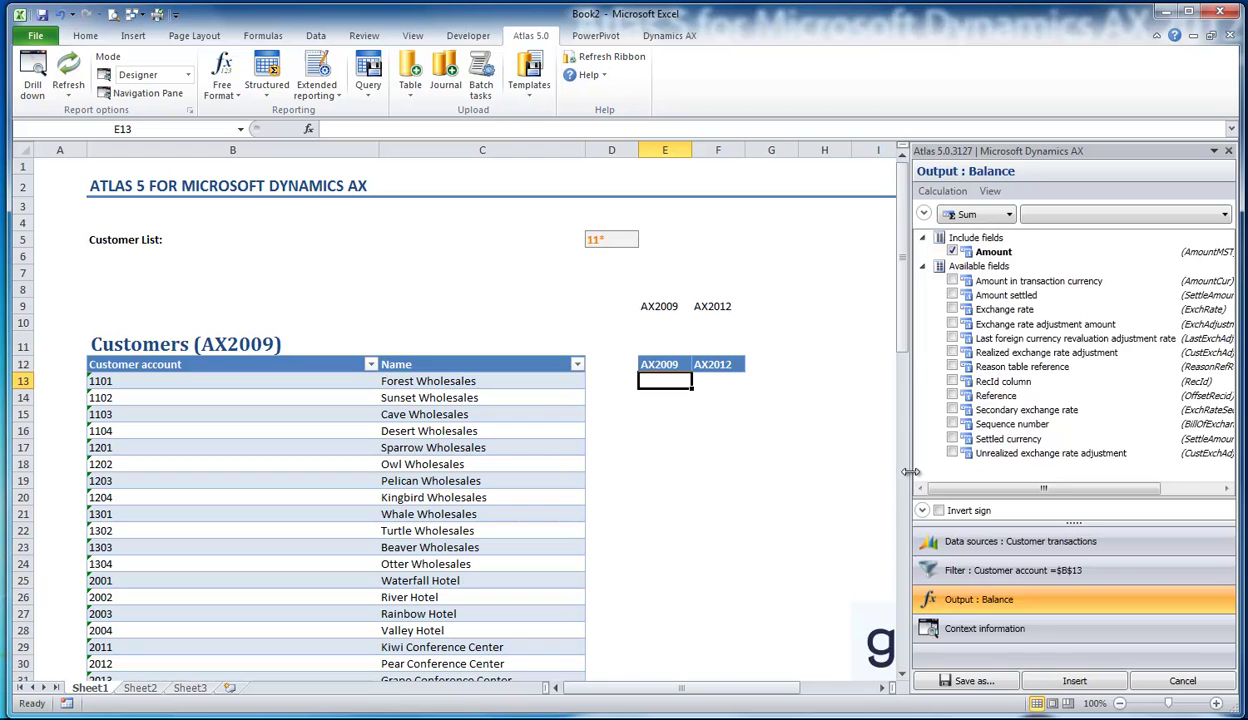
drag(910, 471, 893, 472)
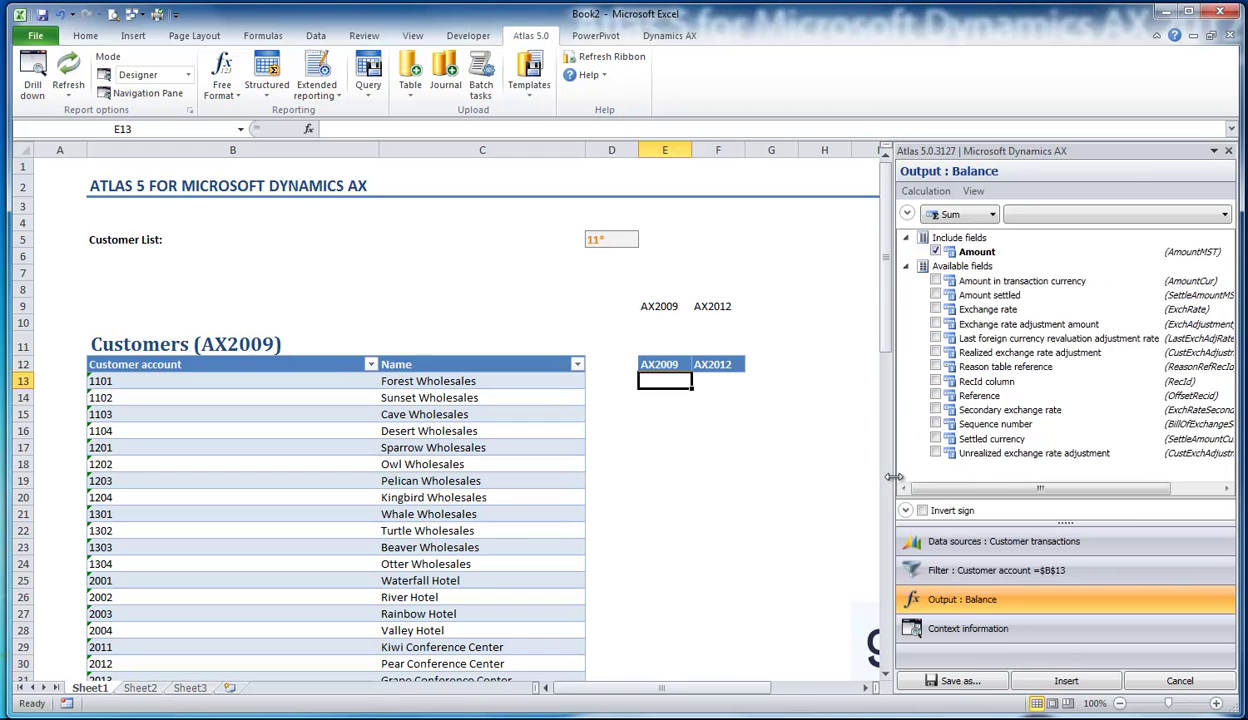
click(1064, 681)
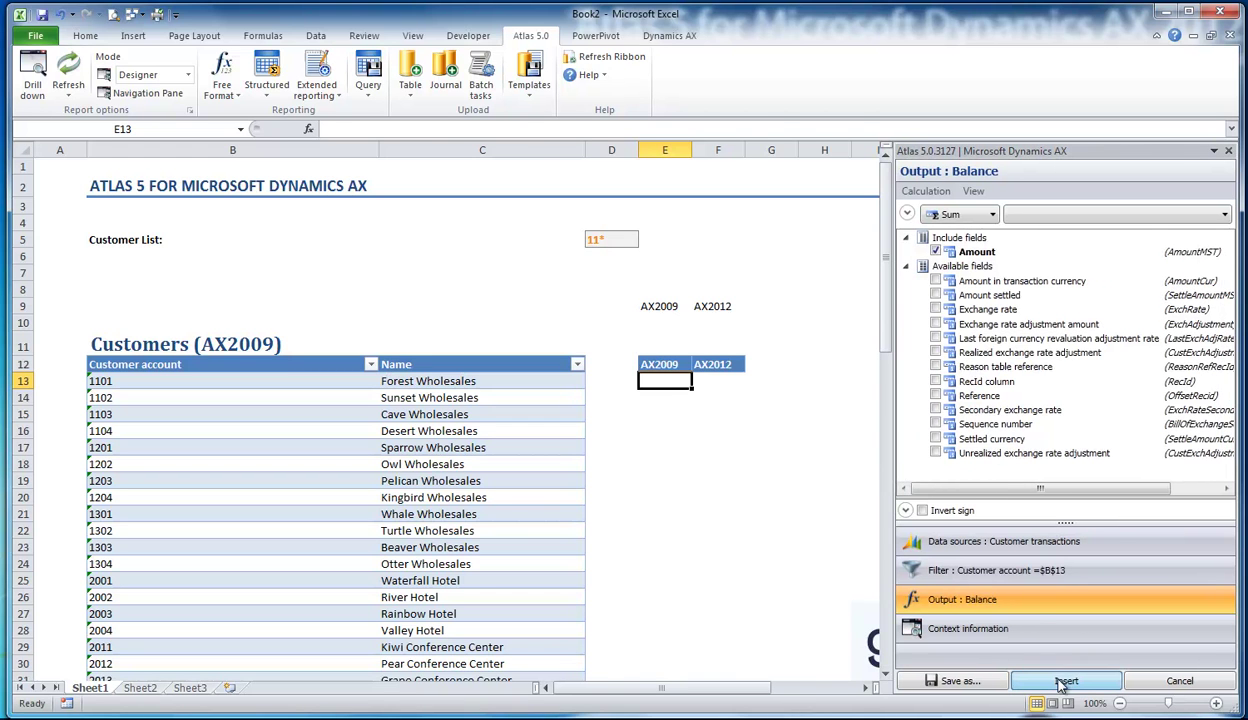
click(1229, 152)
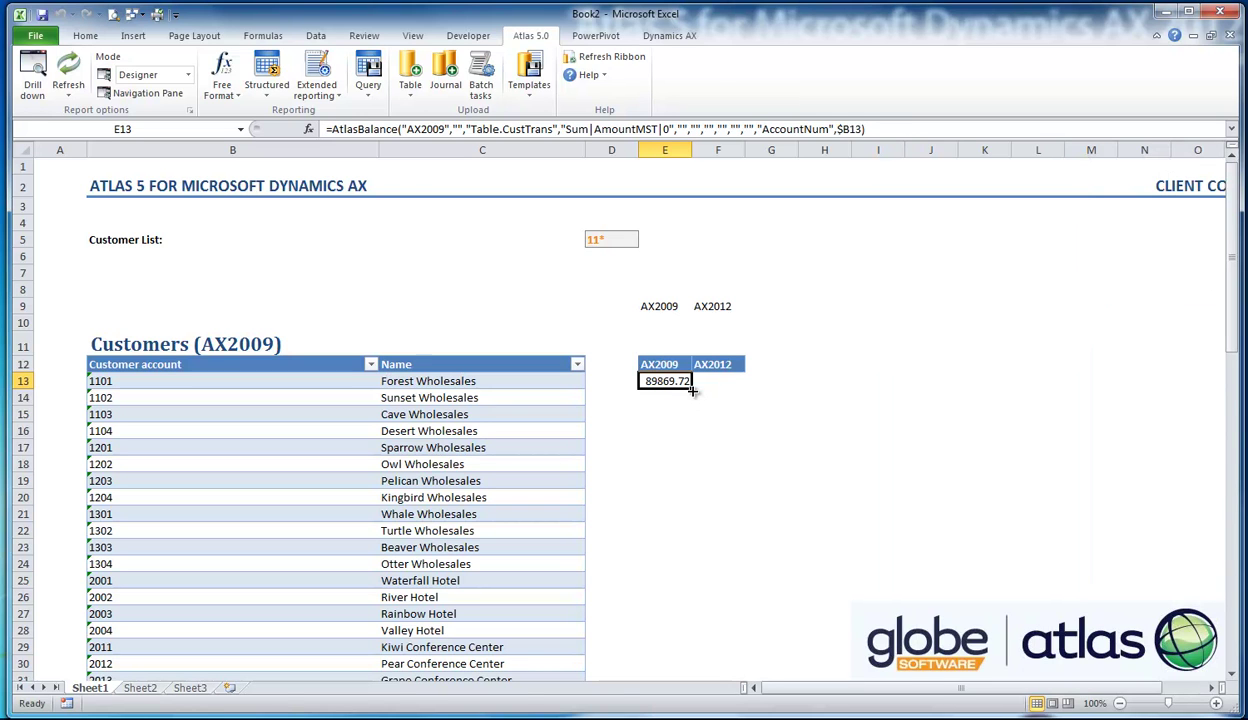
- Fill the AX2009 balance formula from E13 down to E29 and widen column E
drag(692, 391, 660, 648)
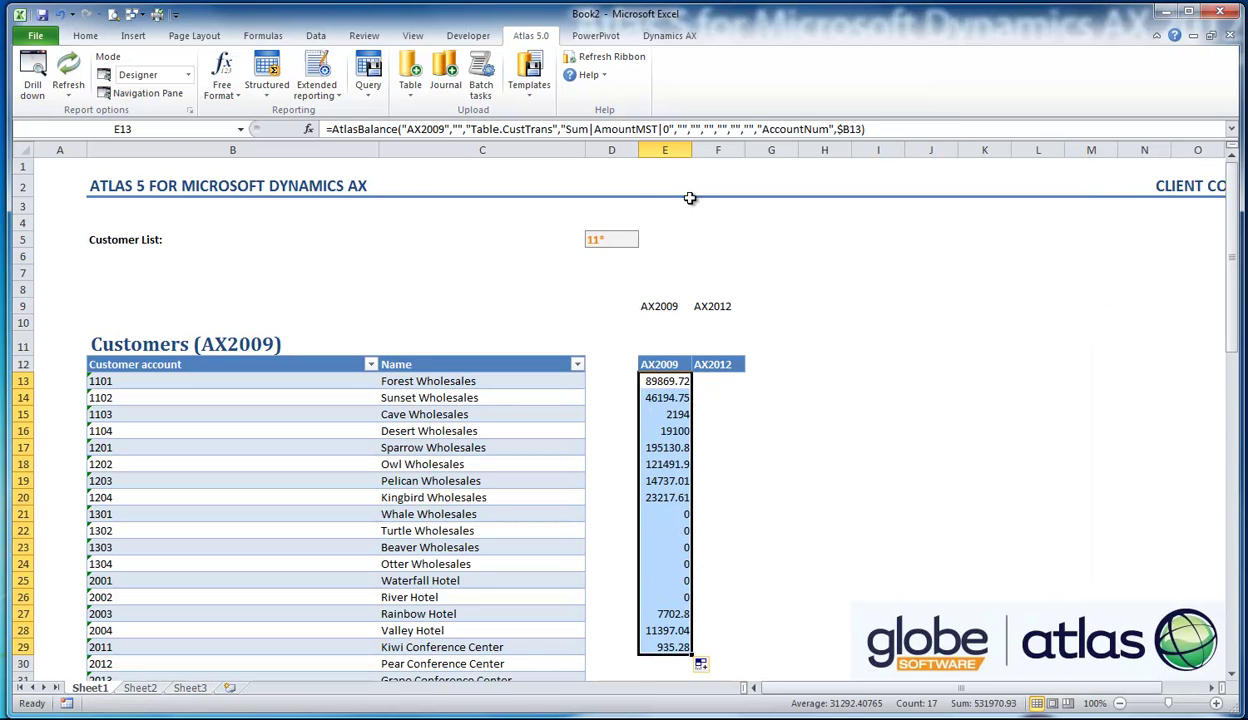
drag(691, 150, 776, 160)
- Start a free-format balance function in cell F13 with Customer transactions of the AX2012 service as its data source
click(724, 381)
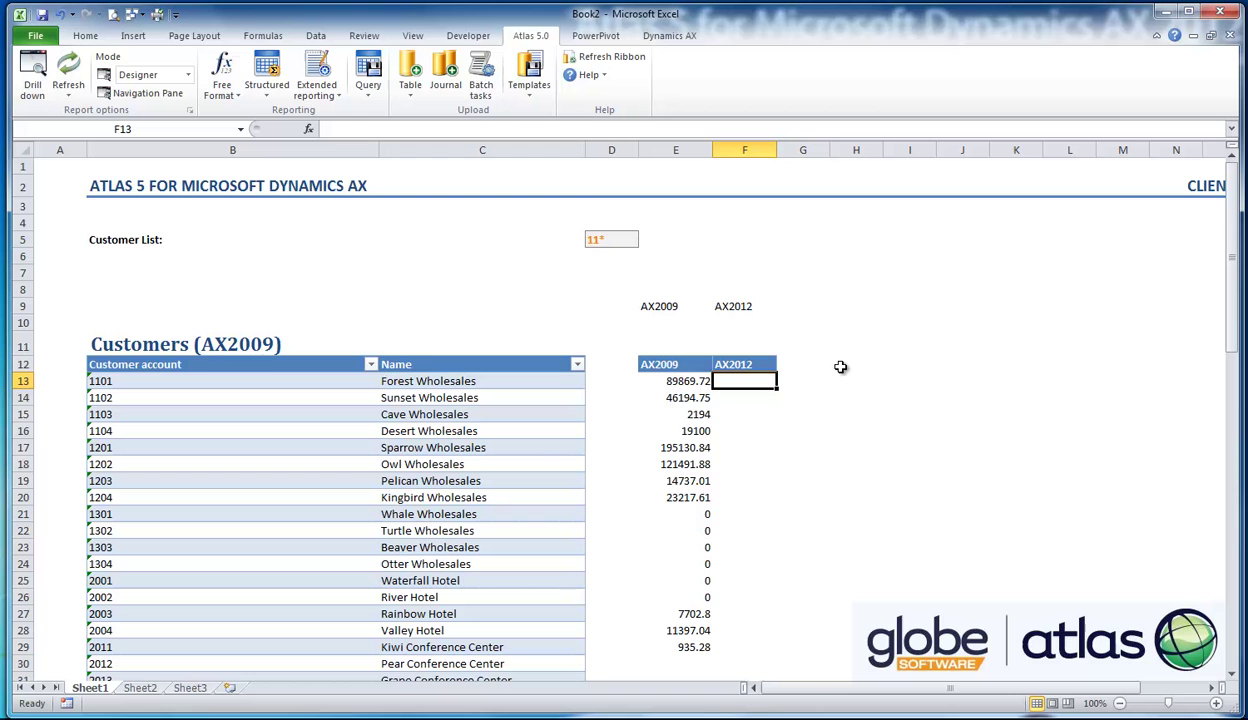
click(222, 72)
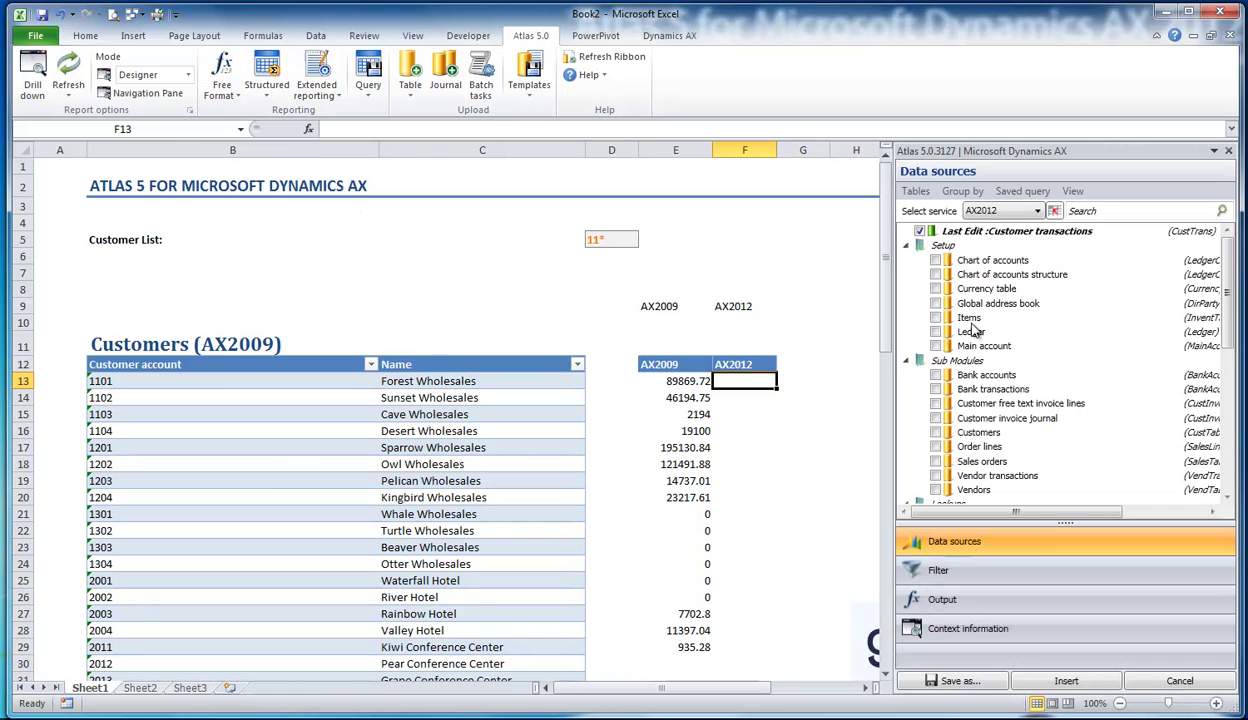
click(1006, 212)
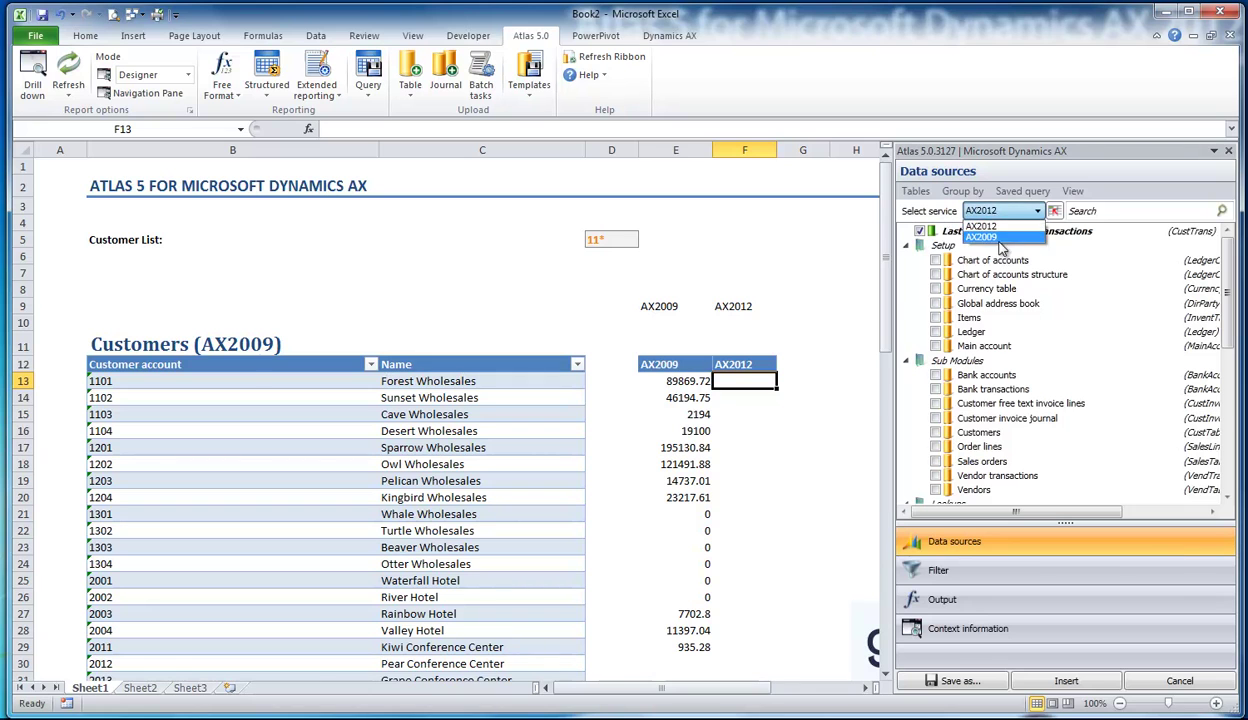
click(1003, 227)
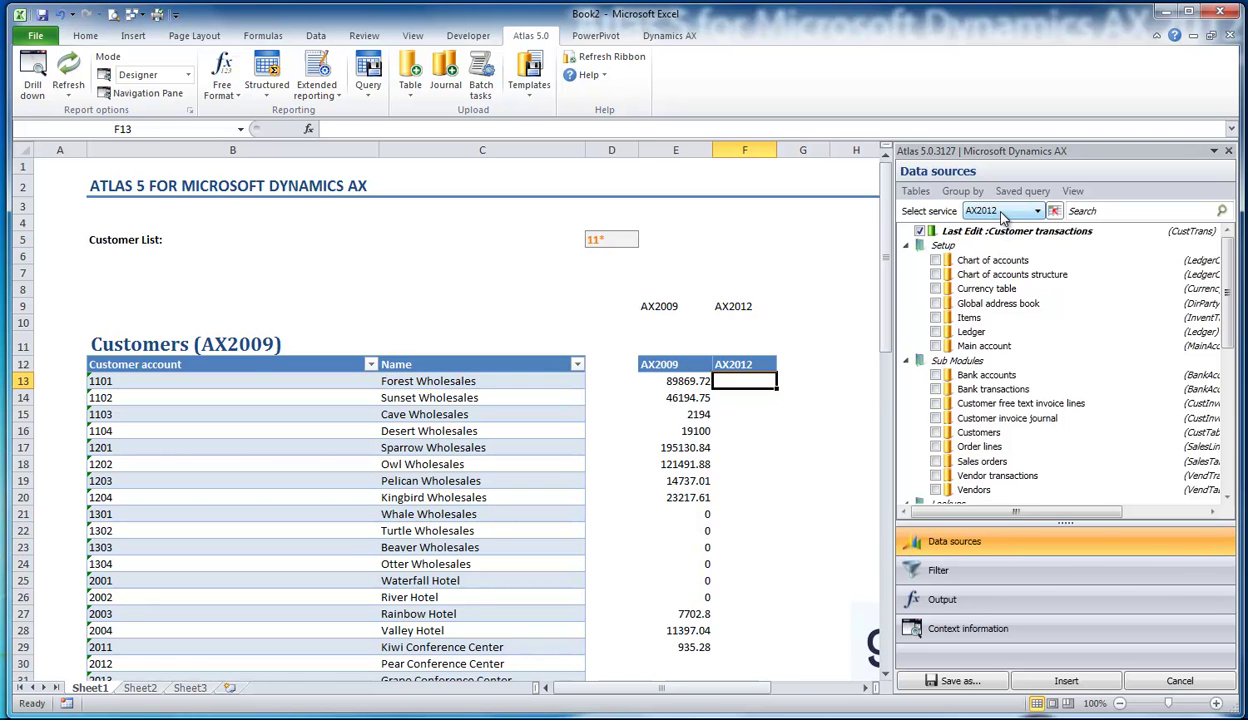
click(990, 233)
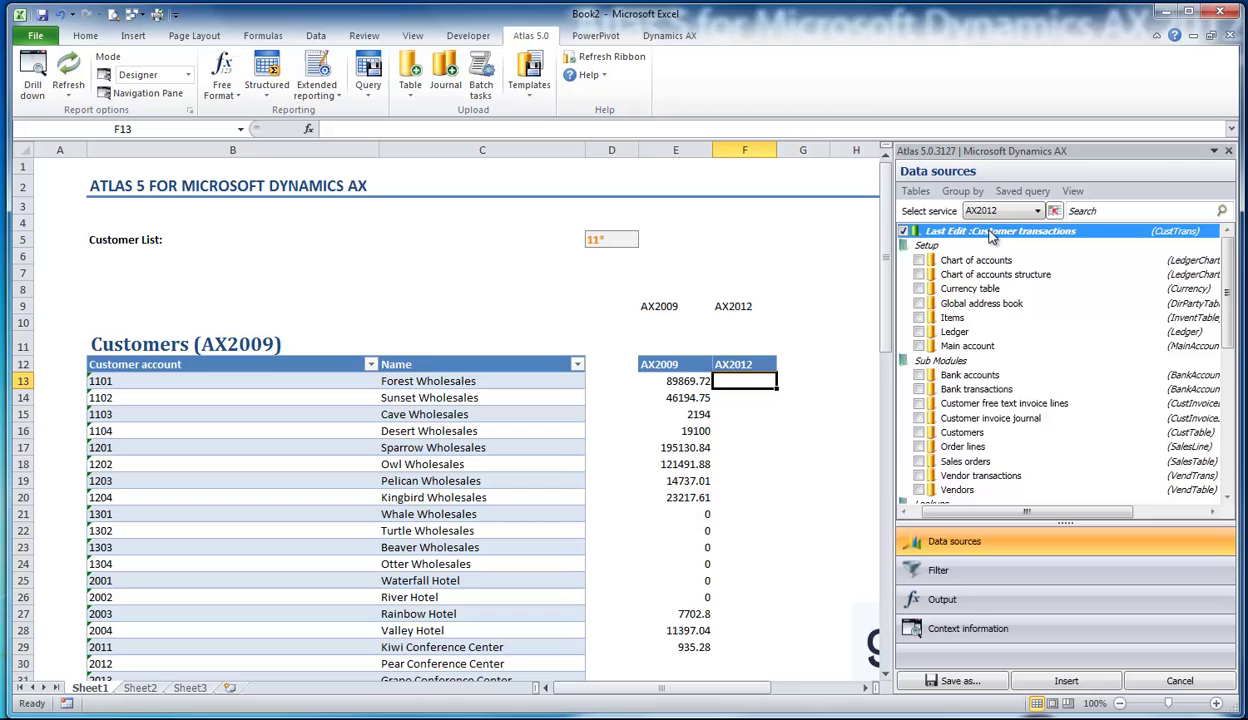
- Set the Customer account filter of the F13 balance function to =$B13, picking the customer account cell
click(930, 568)
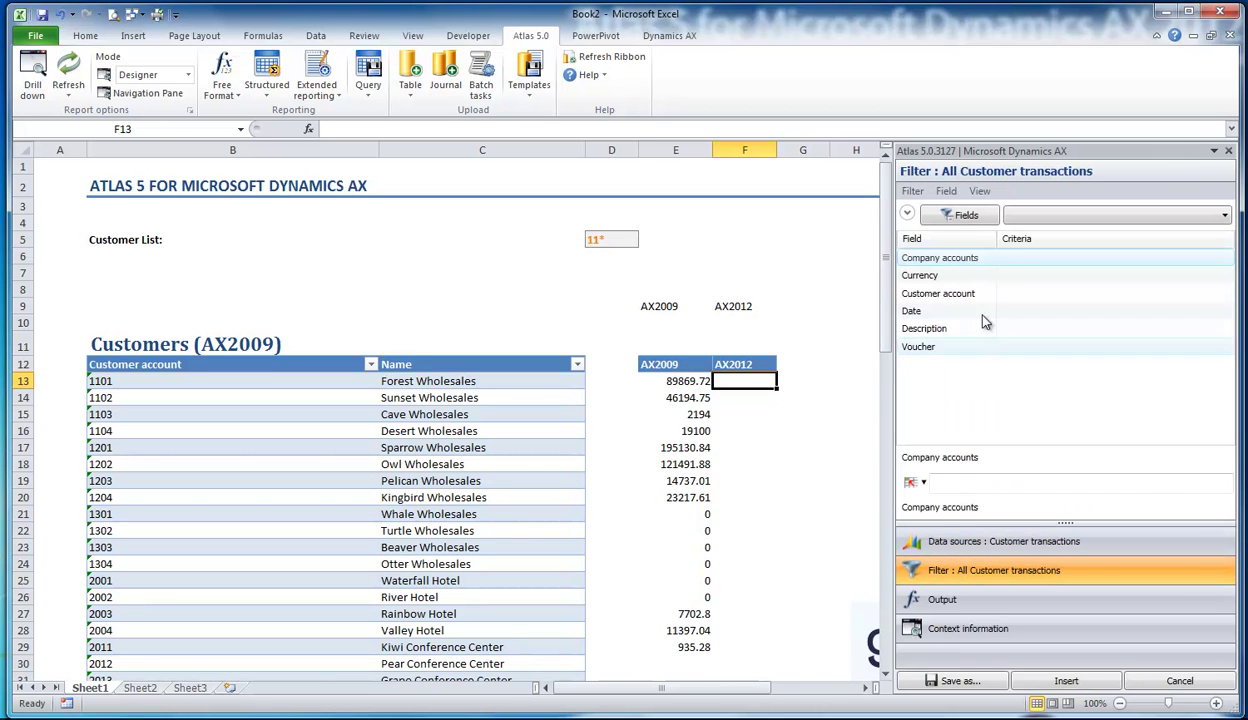
click(988, 295)
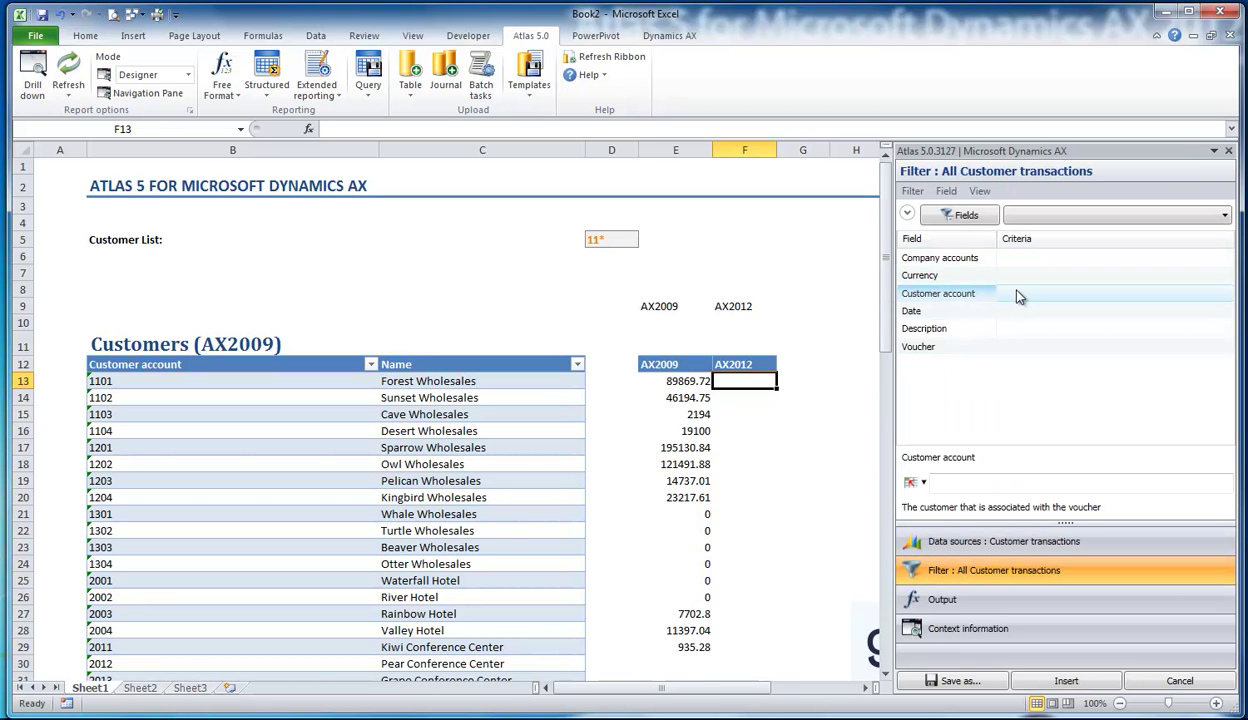
right_click(1008, 300)
click(1035, 302)
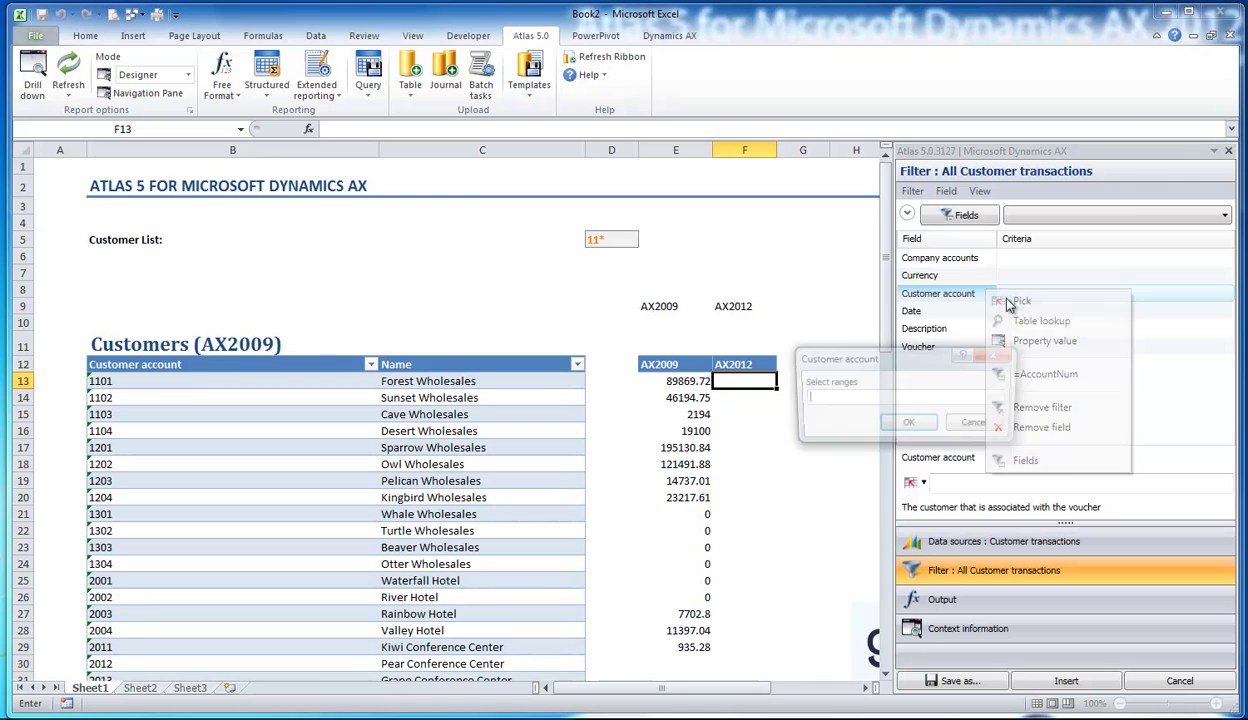
click(170, 379)
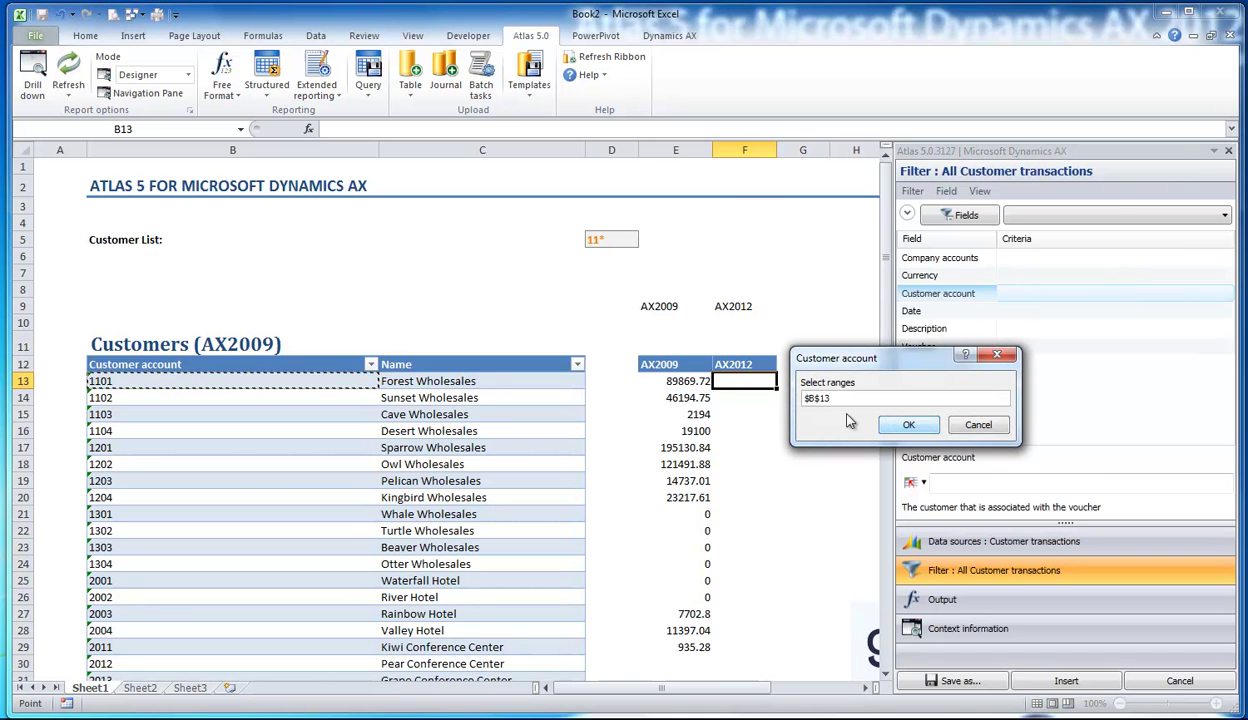
click(908, 424)
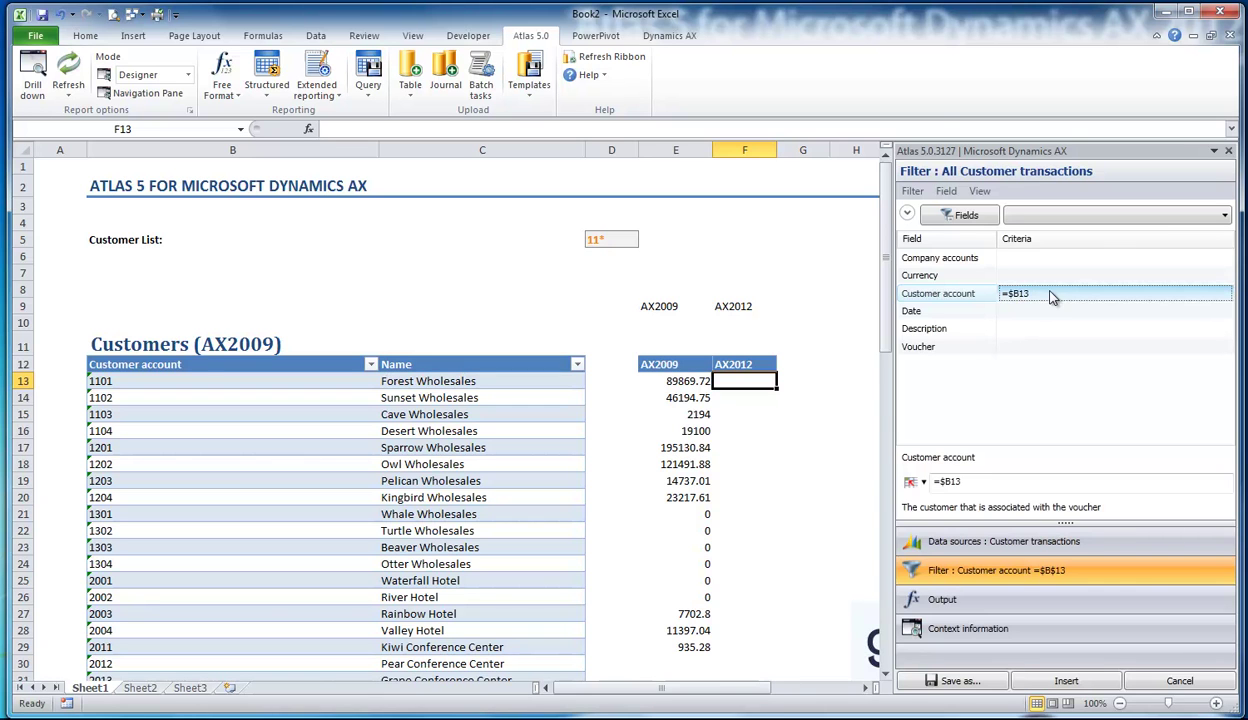
- Output the sum of the Amount field and insert the AX2012 balance function into cell F13
click(1014, 599)
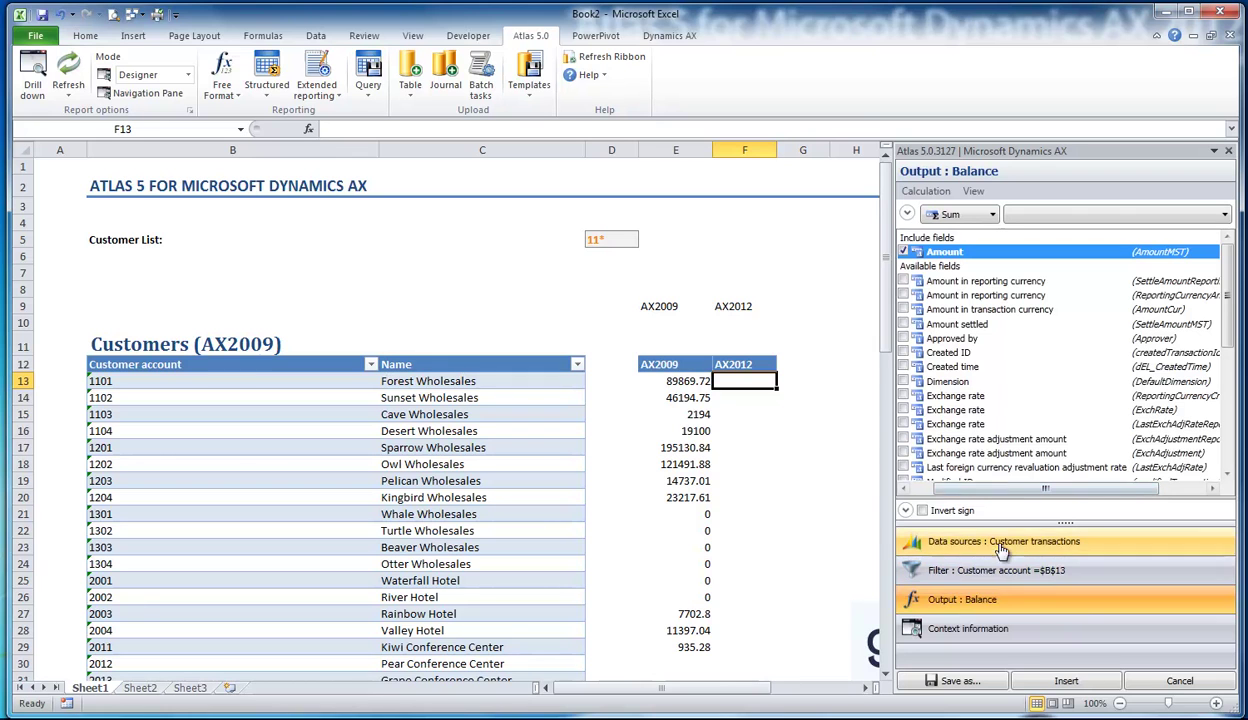
click(1045, 684)
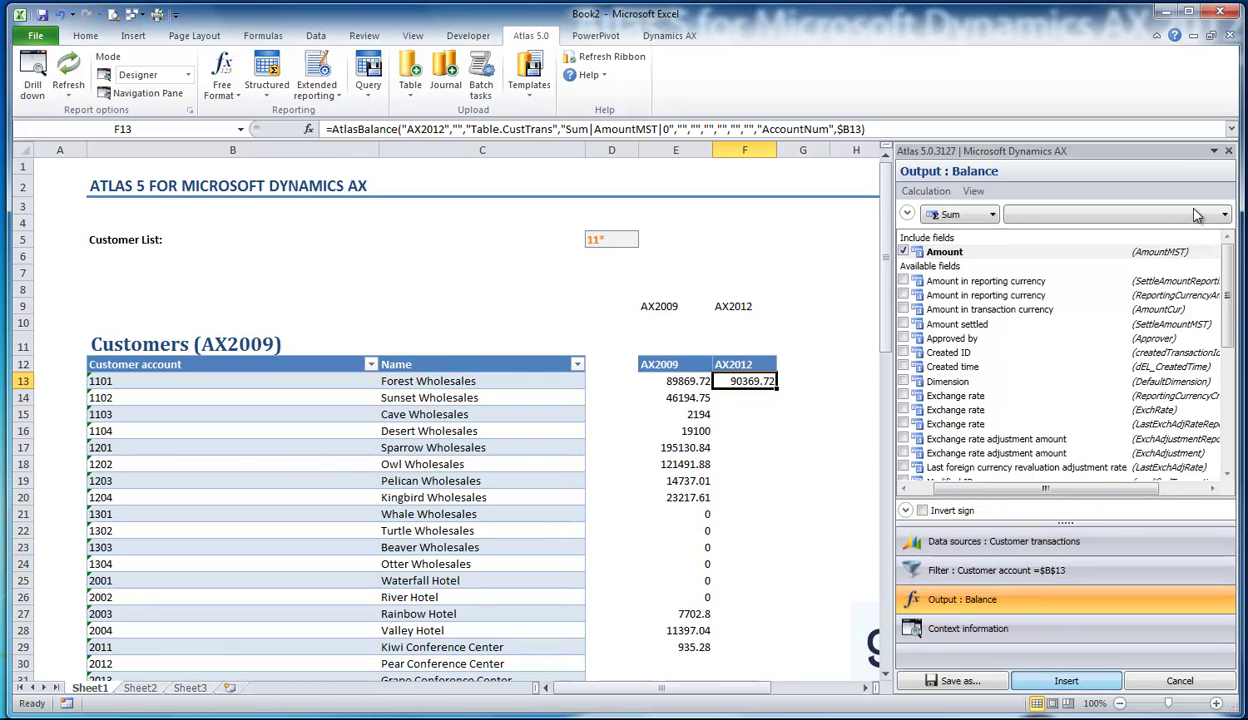
click(1228, 151)
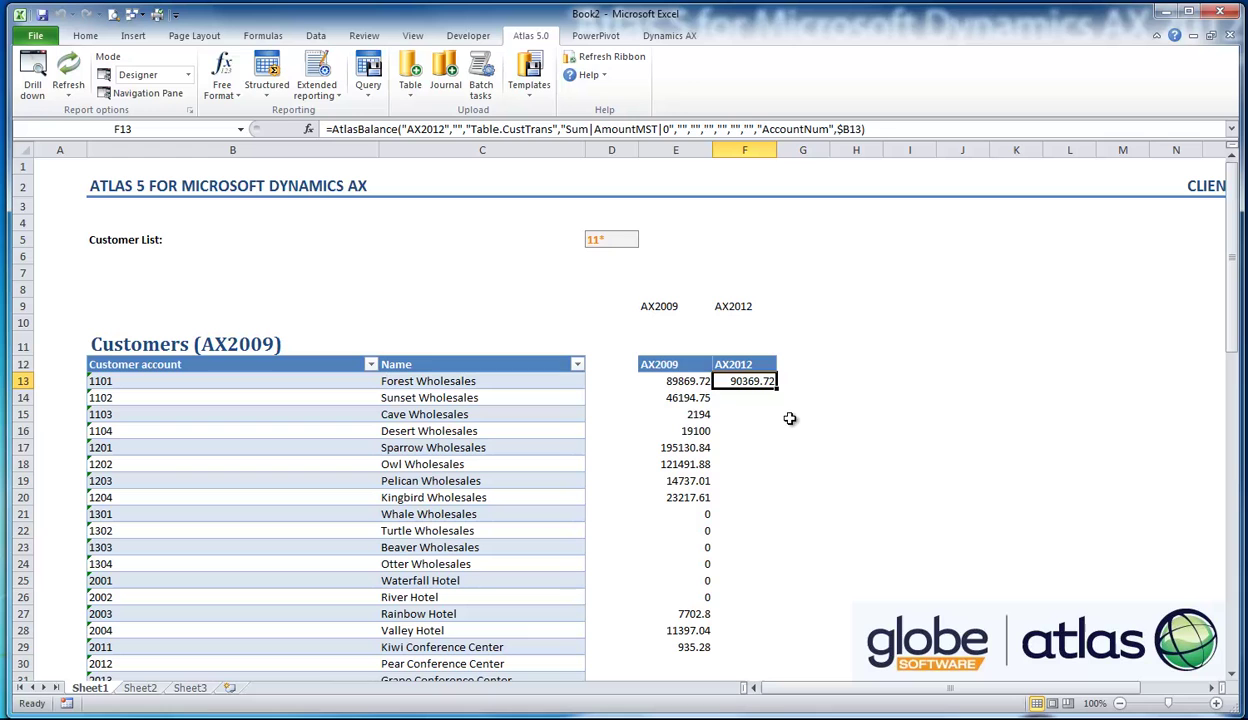
- Fill the AX2012 balance formula from F13 down to F29 and widen columns F and E
drag(778, 392, 758, 660)
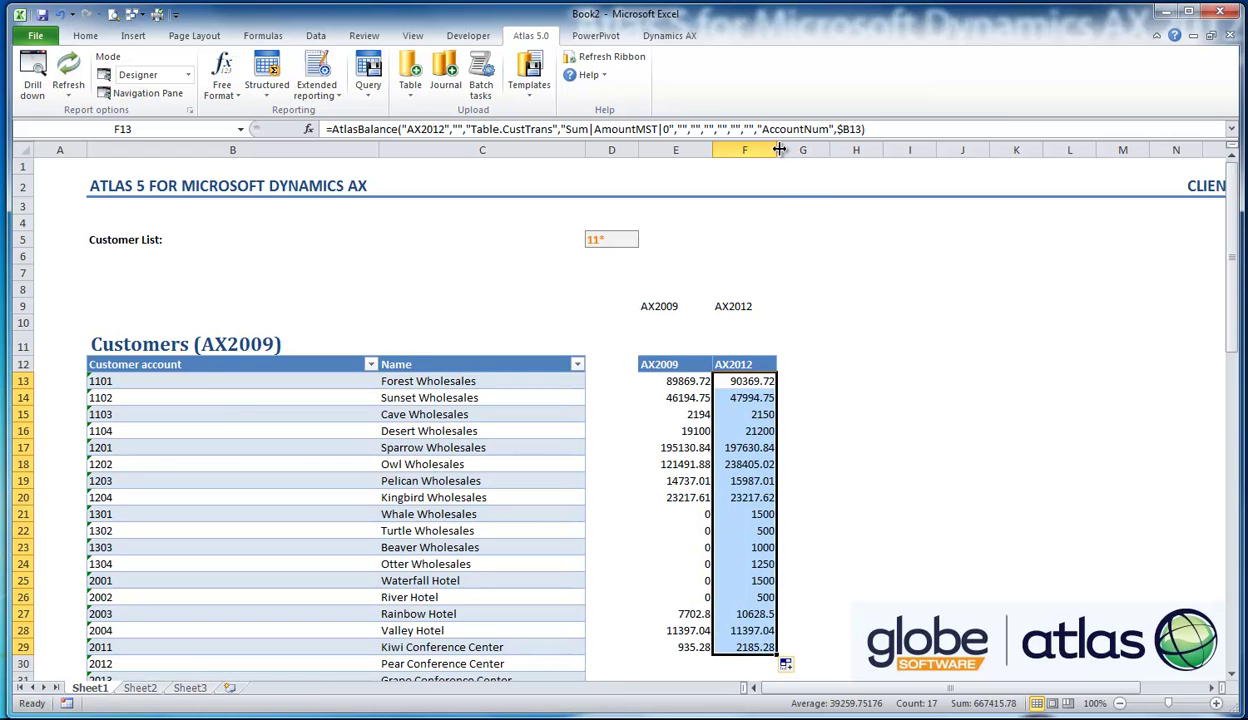
drag(776, 150, 814, 150)
drag(710, 157, 738, 150)
- Compare the formulas in E13 and F13, and drill down on F13 to its customer transactions with a wider Description column
click(662, 380)
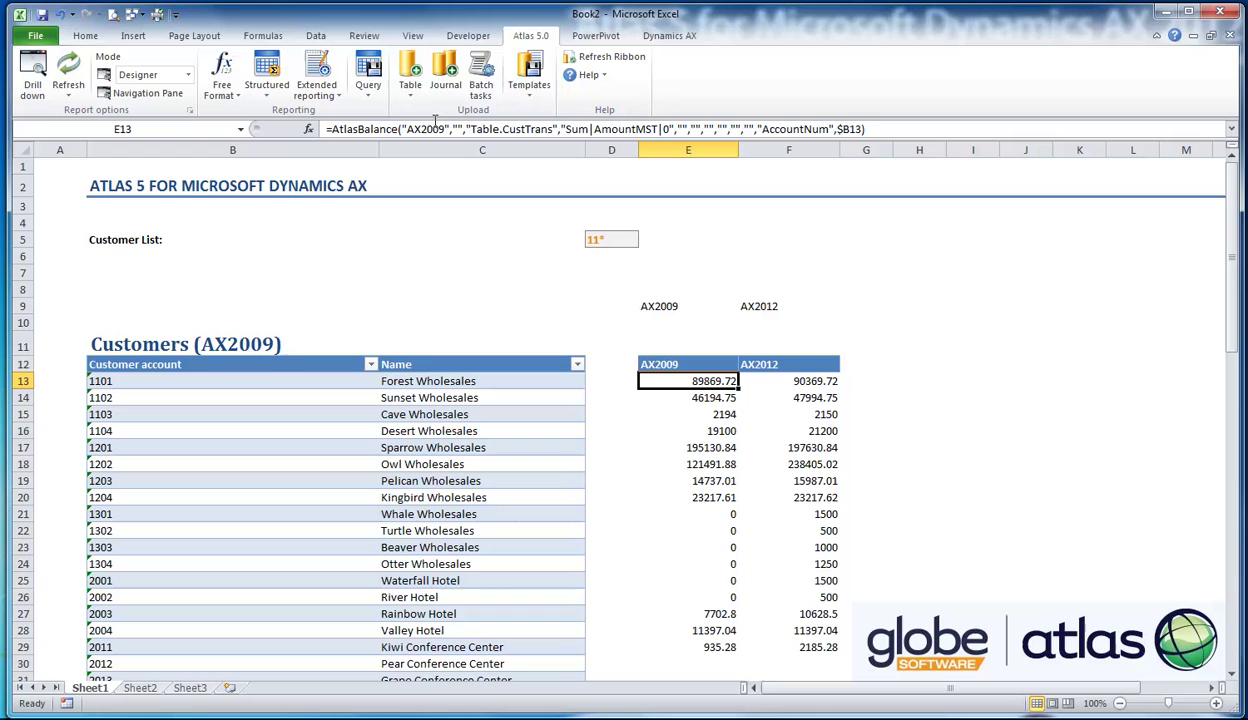
click(767, 378)
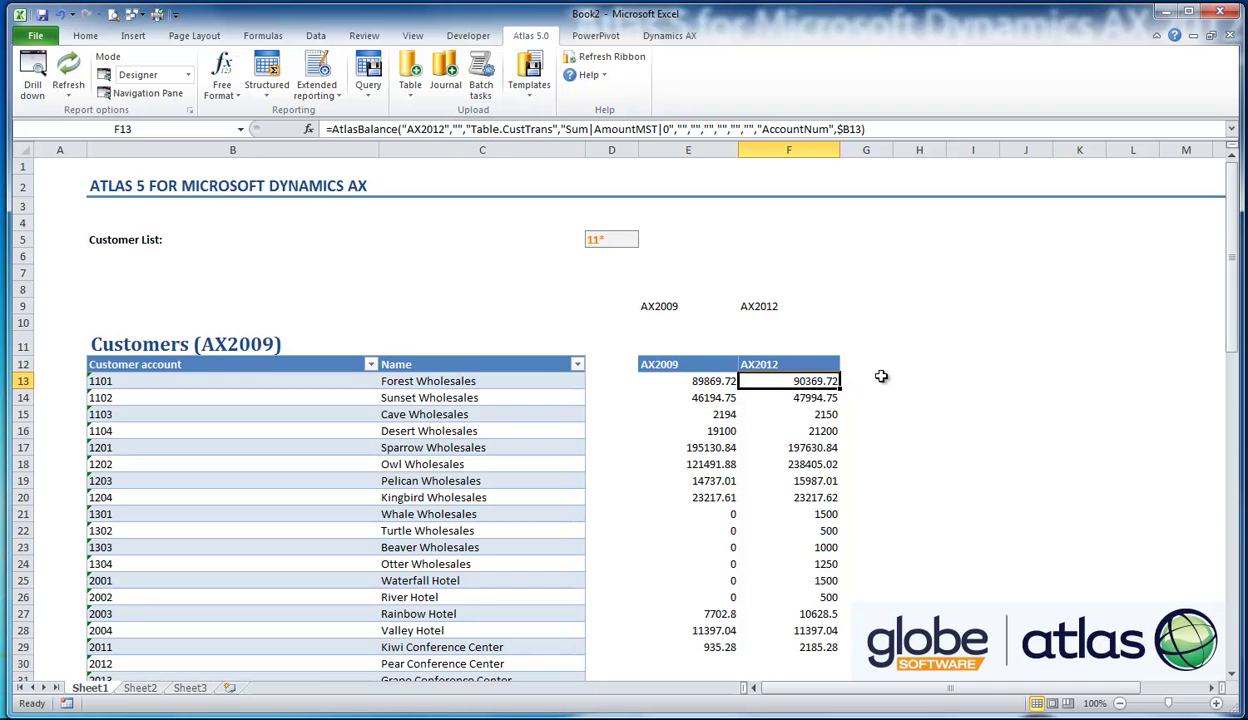
click(42, 85)
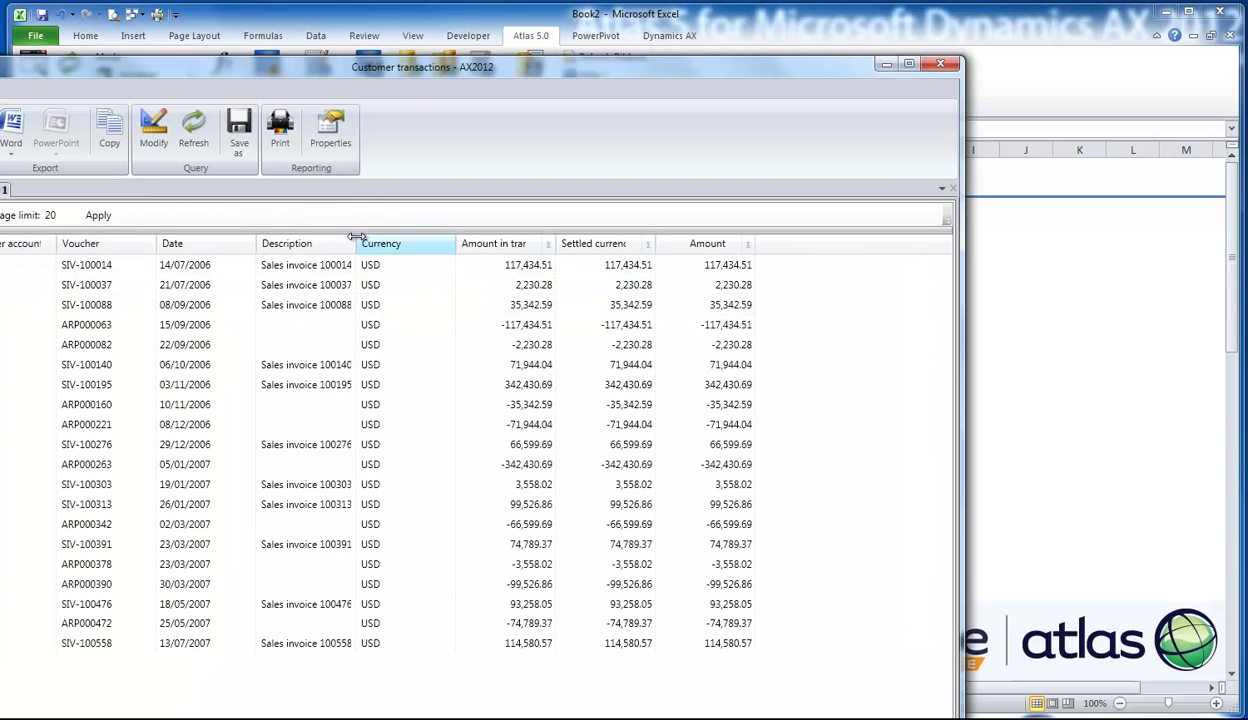
drag(356, 243, 417, 243)
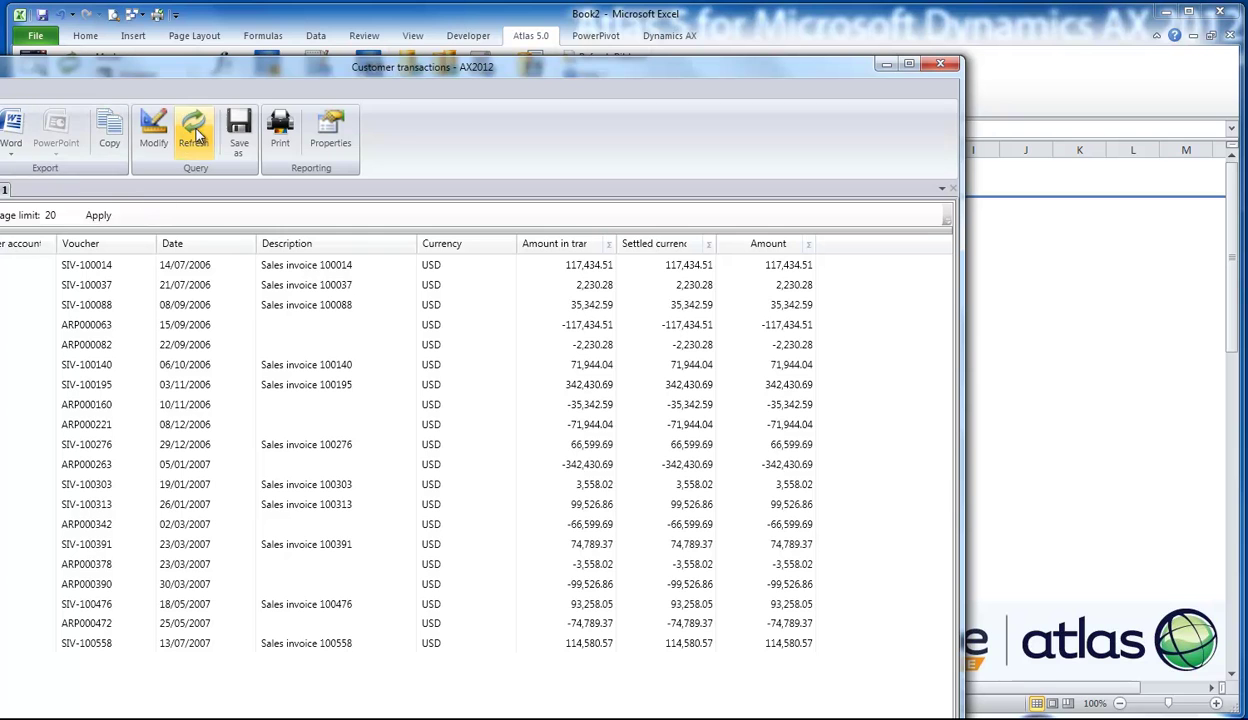
- Open the drill-down query for modification and examine the available Customer transactions fields, including the default dimensions, in a widened field list
click(152, 138)
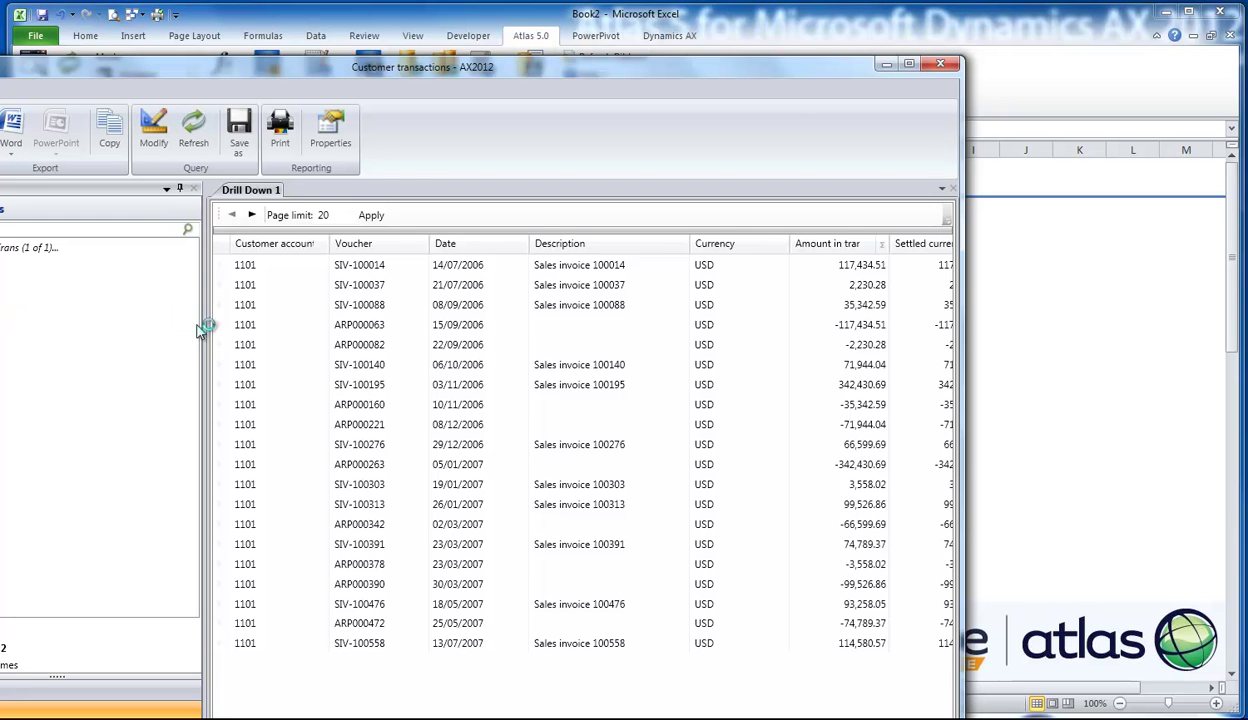
drag(212, 311, 220, 311)
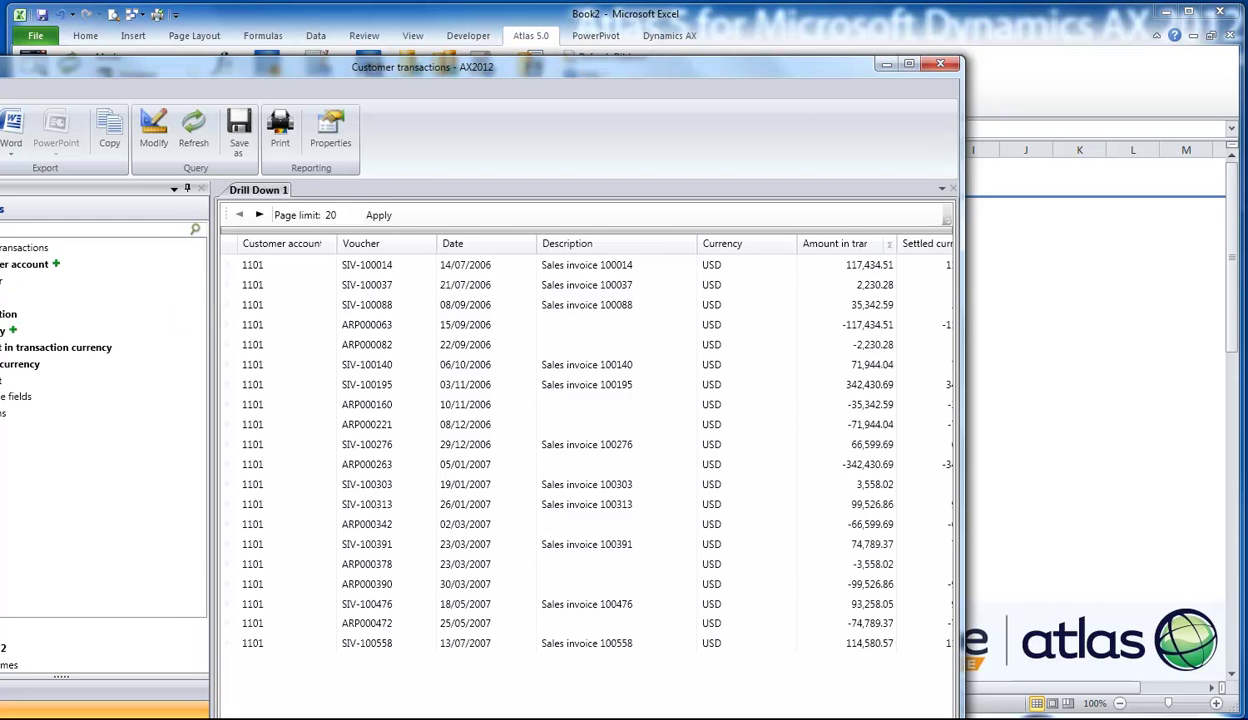
scroll(100, 420, down, 5)
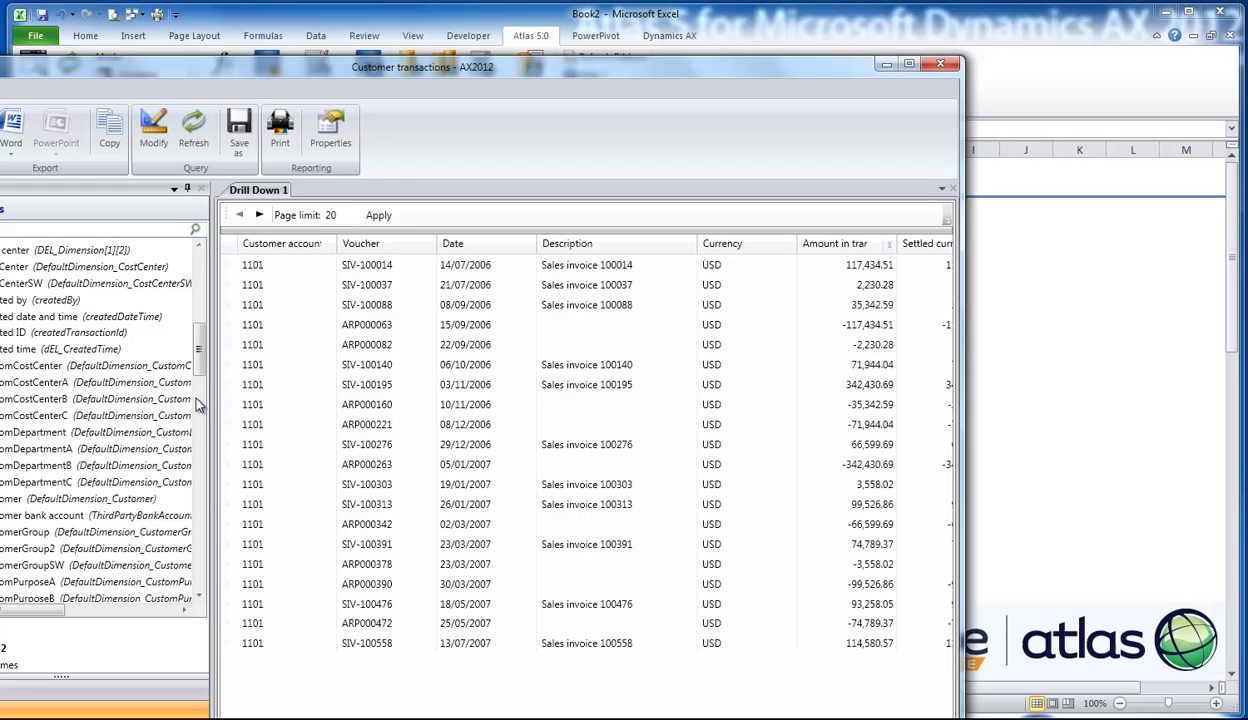
drag(212, 414, 318, 414)
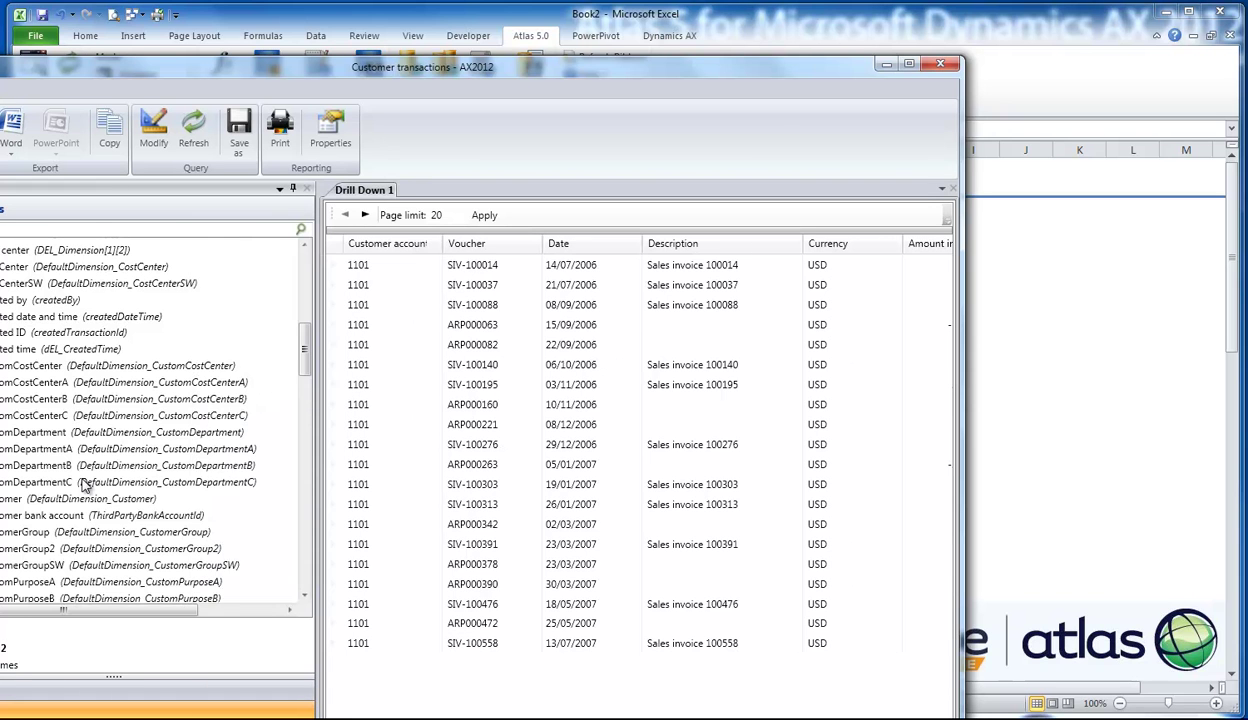
click(84, 482)
scroll(84, 487, down, 3)
scroll(84, 487, down, 1)
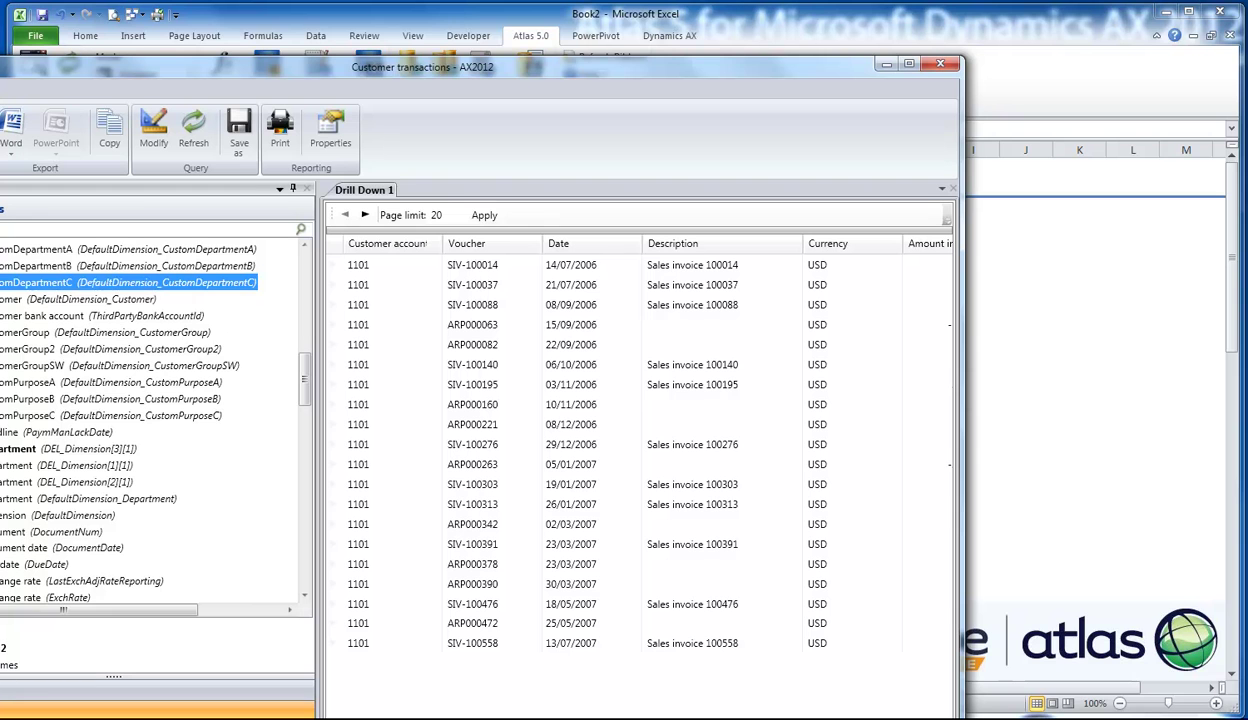
scroll(5, 395, up, 2)
scroll(5, 400, down, 4)
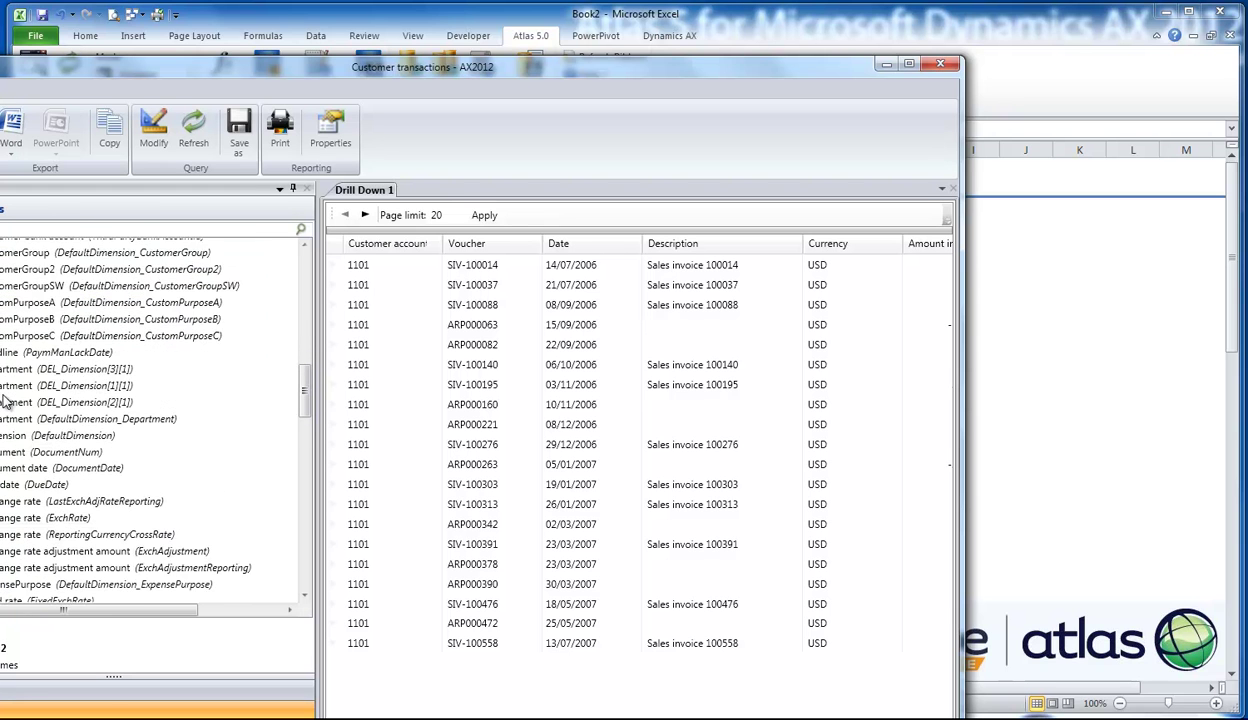
scroll(5, 400, down, 3)
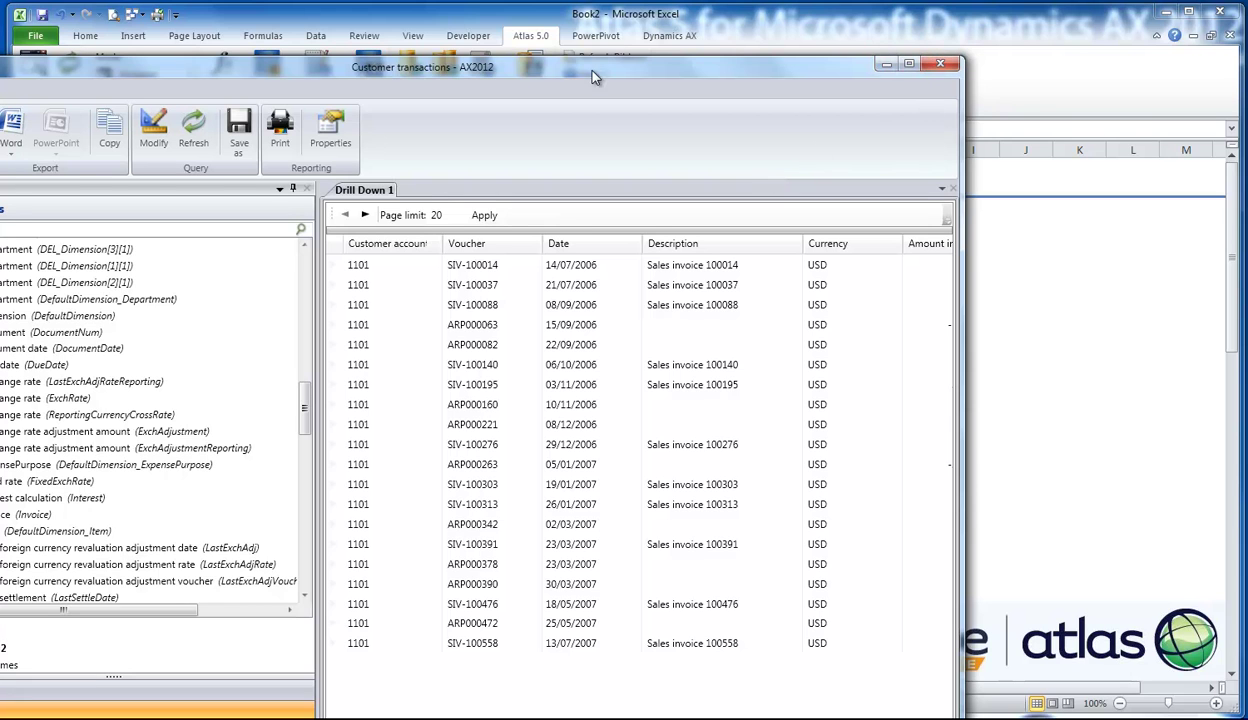
- Close the AX2012 transactions and drill down on E13 to its AX2009 customer transactions
drag(577, 68, 703, 40)
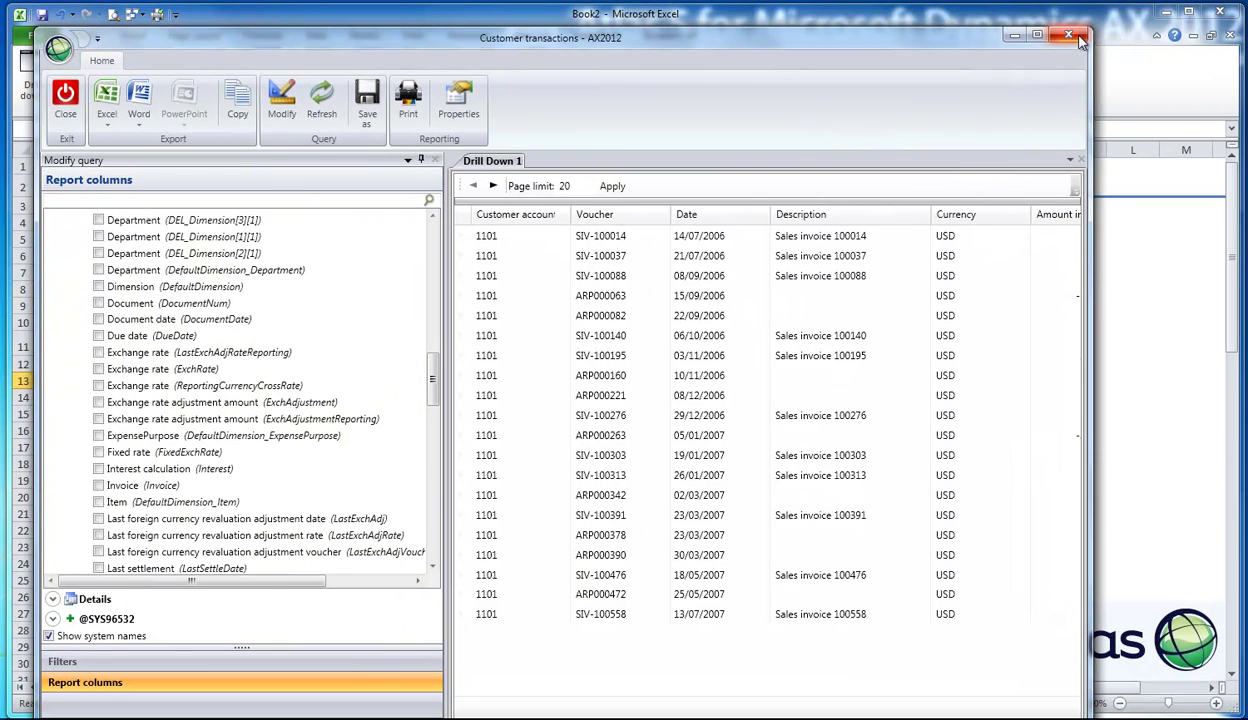
click(1068, 36)
click(676, 380)
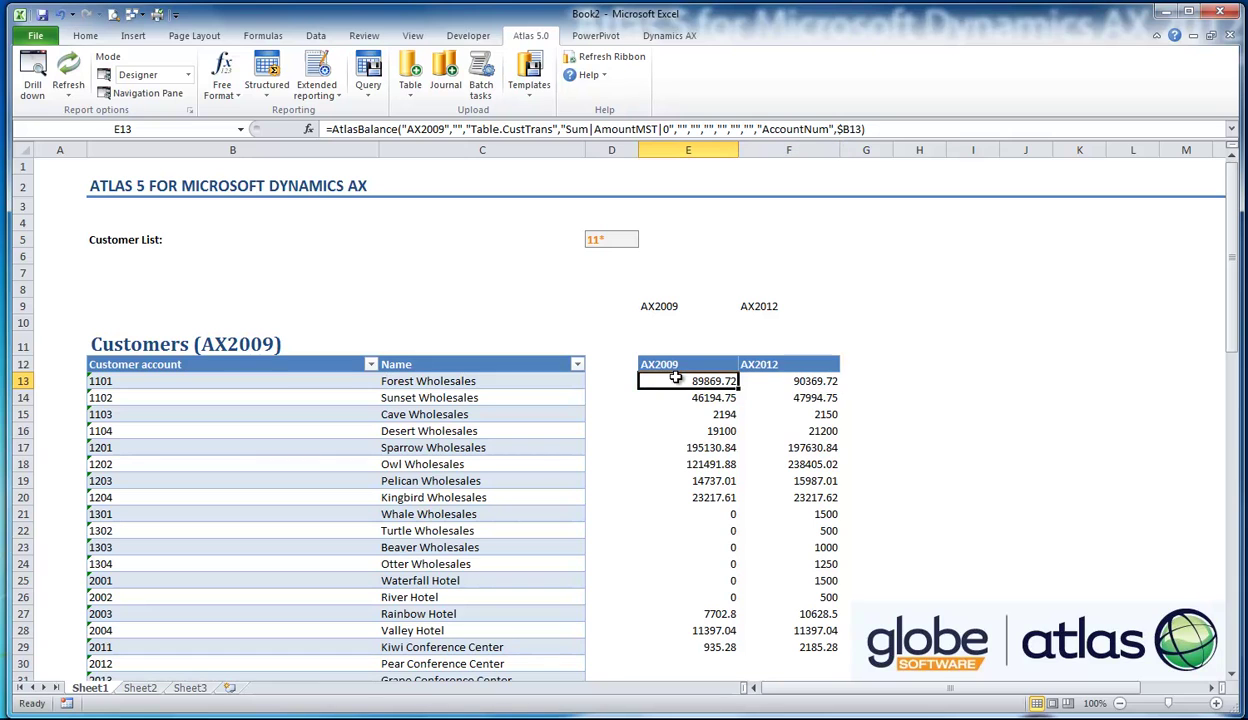
click(33, 78)
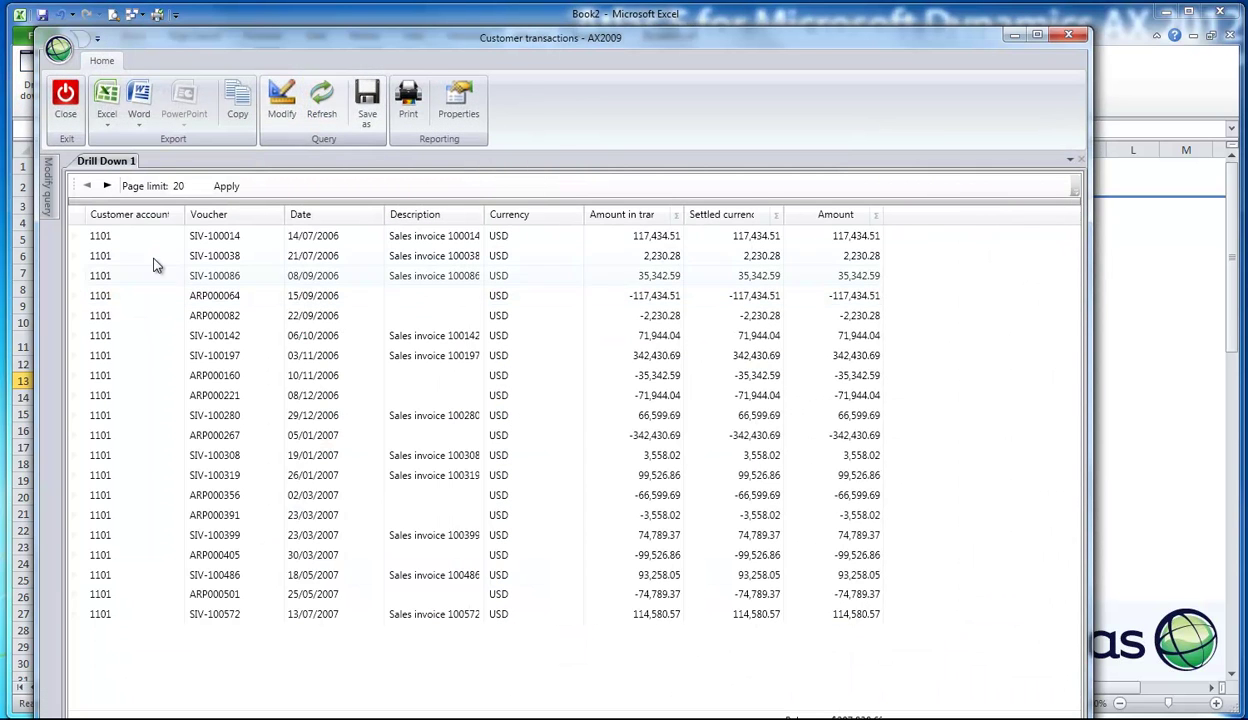
- Open the AX2009 drill-down query for modification, examine the available Customer transactions fields as report columns, and close the drill-down
click(282, 105)
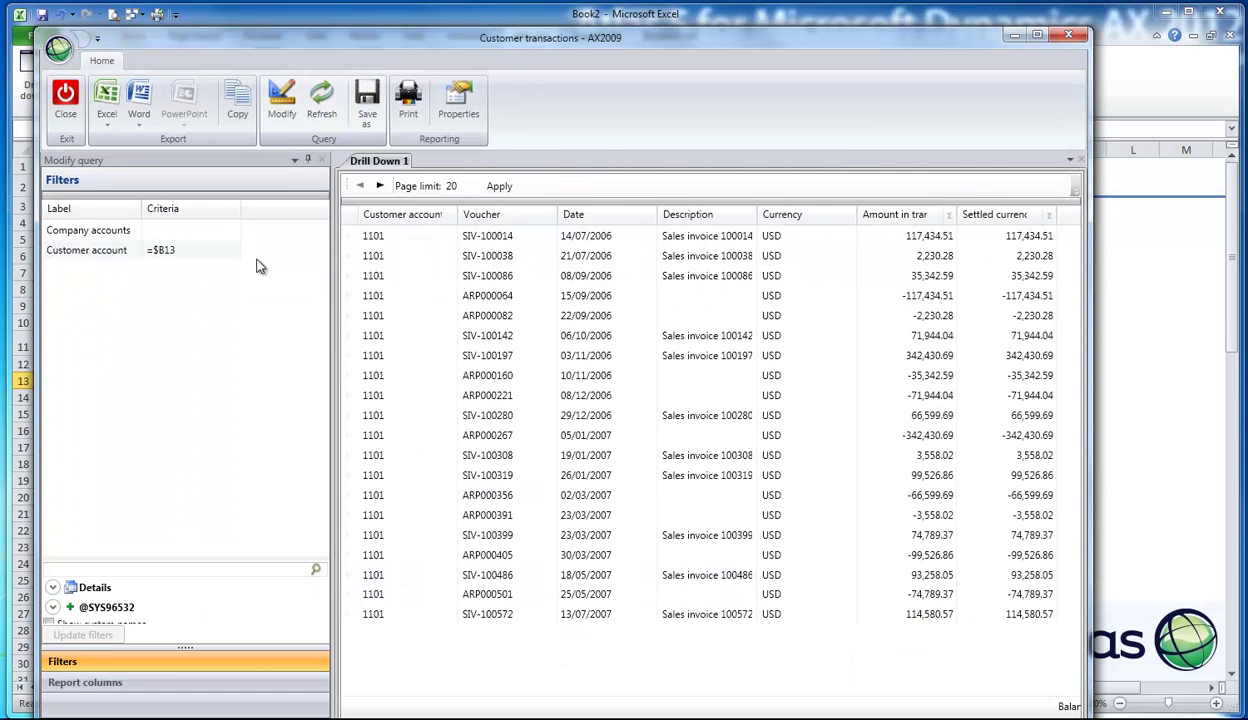
click(85, 681)
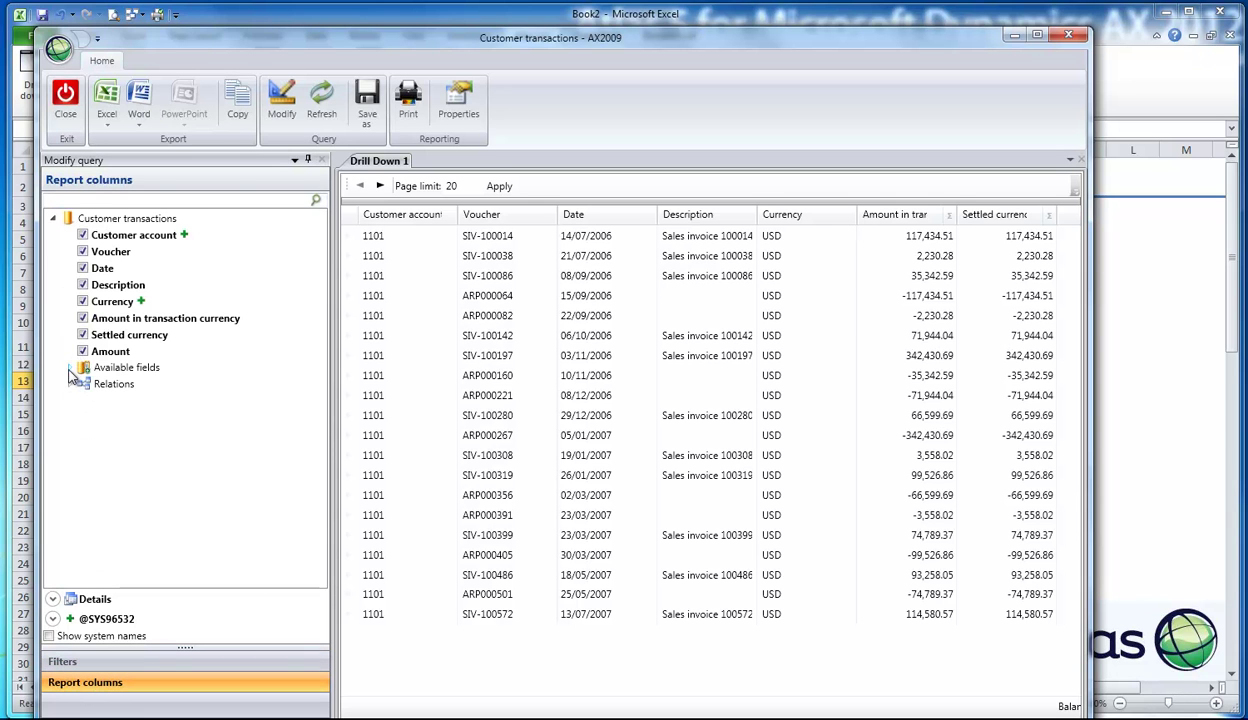
click(72, 372)
scroll(121, 436, down, 9)
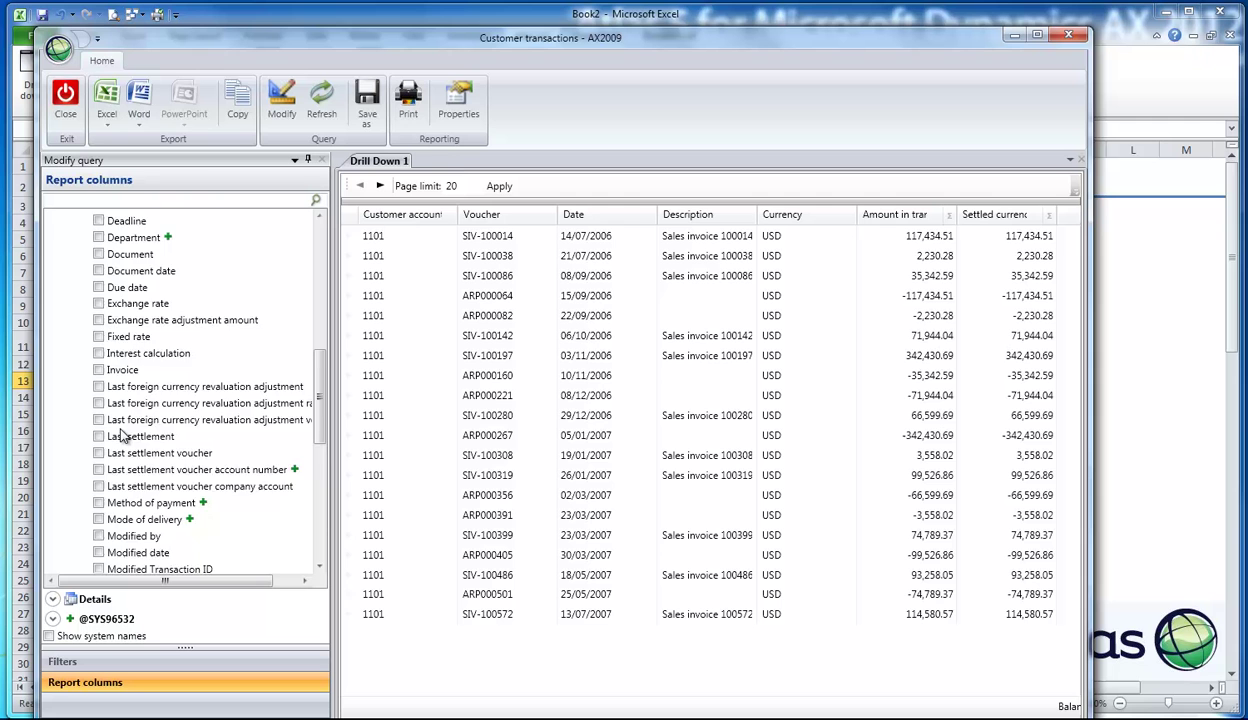
scroll(121, 436, down, 6)
scroll(121, 450, up, 7)
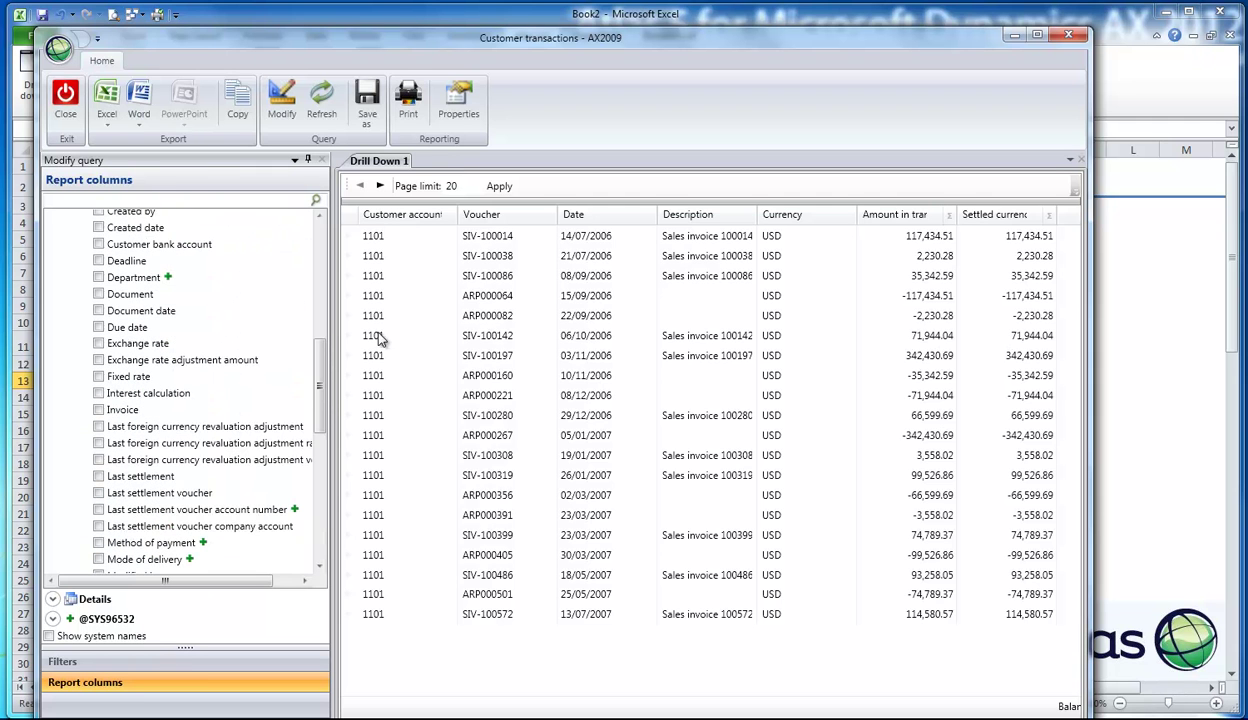
click(1067, 37)
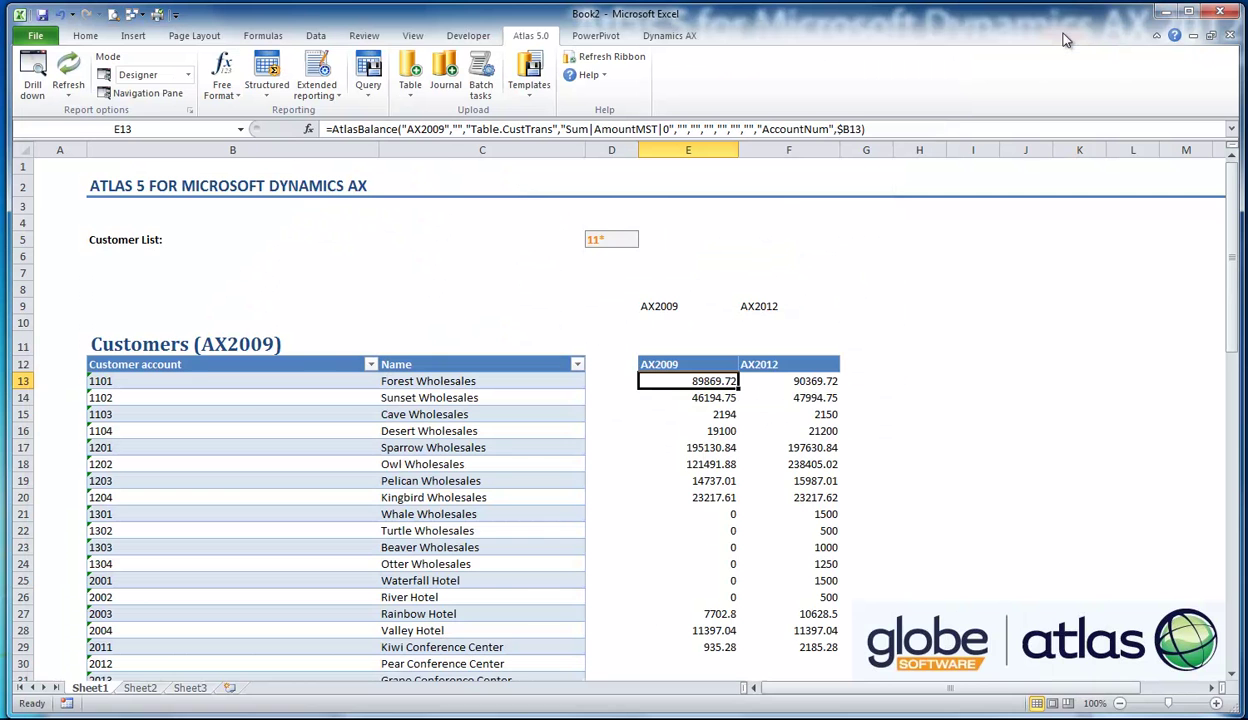
click(902, 304)
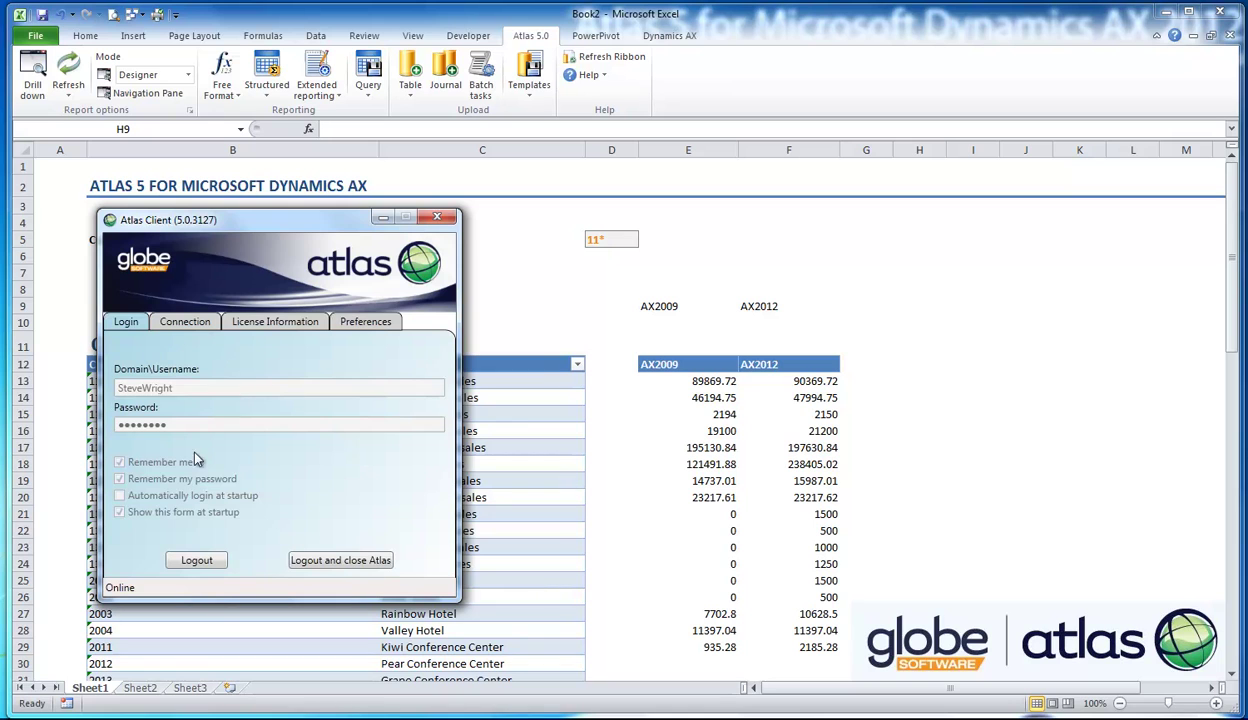
- Check the connections in the Atlas Client, log out of the LOCAL configuration, and return to the connection settings
click(191, 320)
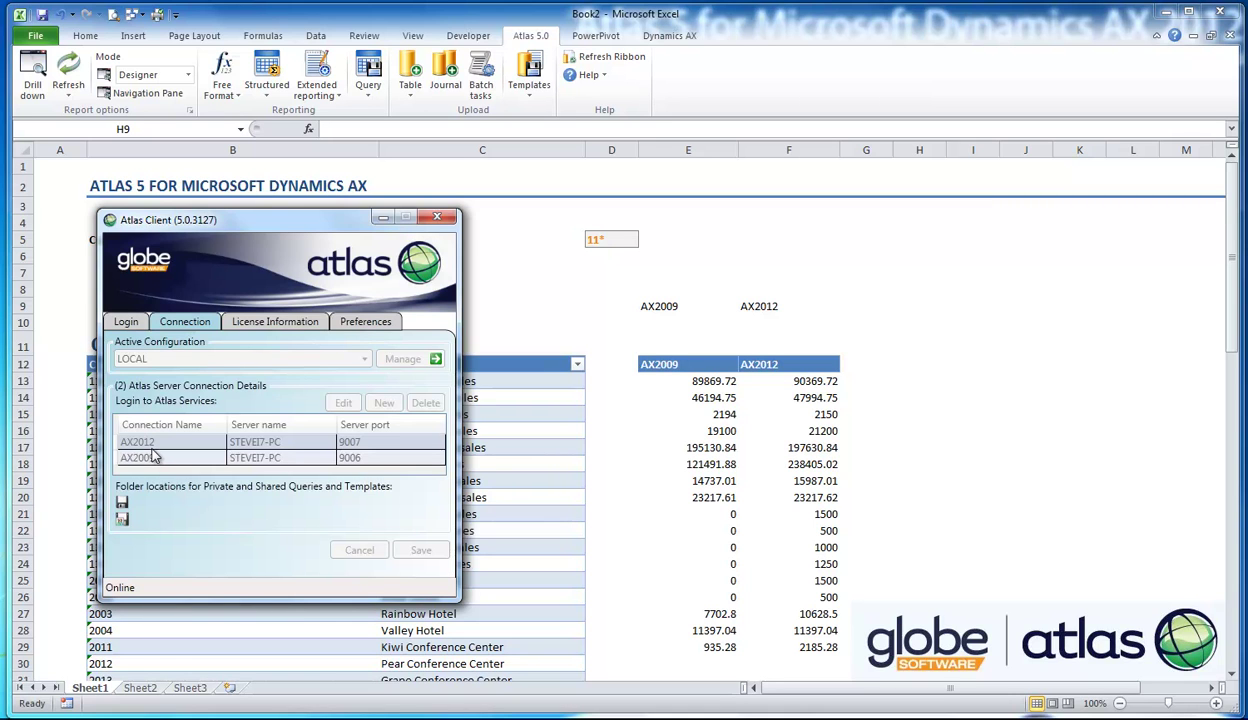
click(131, 318)
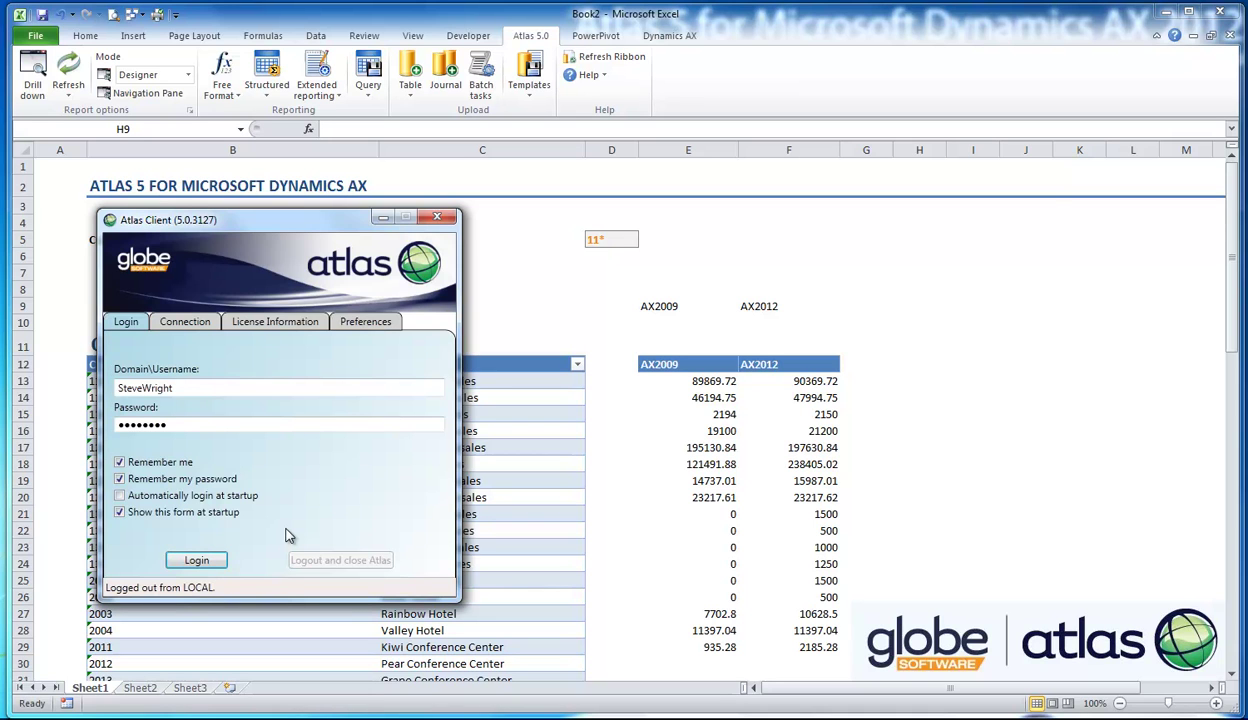
click(194, 330)
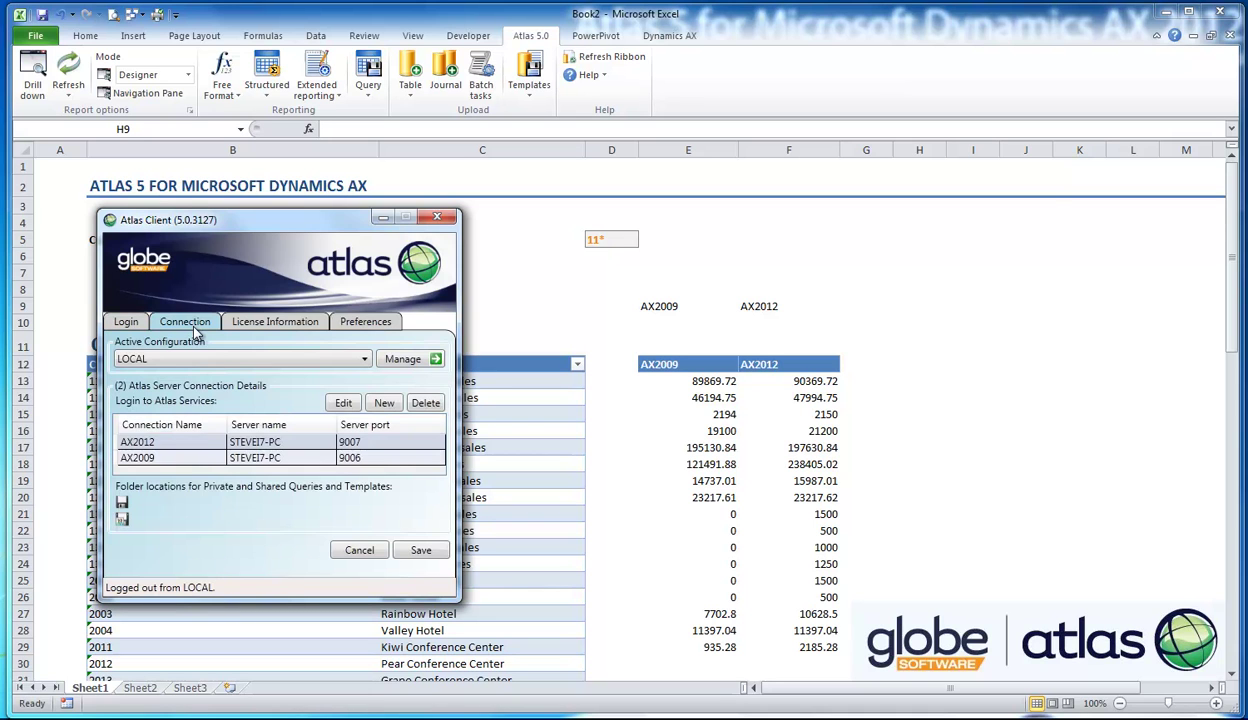
- Compare the private and shared folder locations of the AX2012 and AX2009 connections, and view the blank new data connection form
click(165, 441)
click(165, 460)
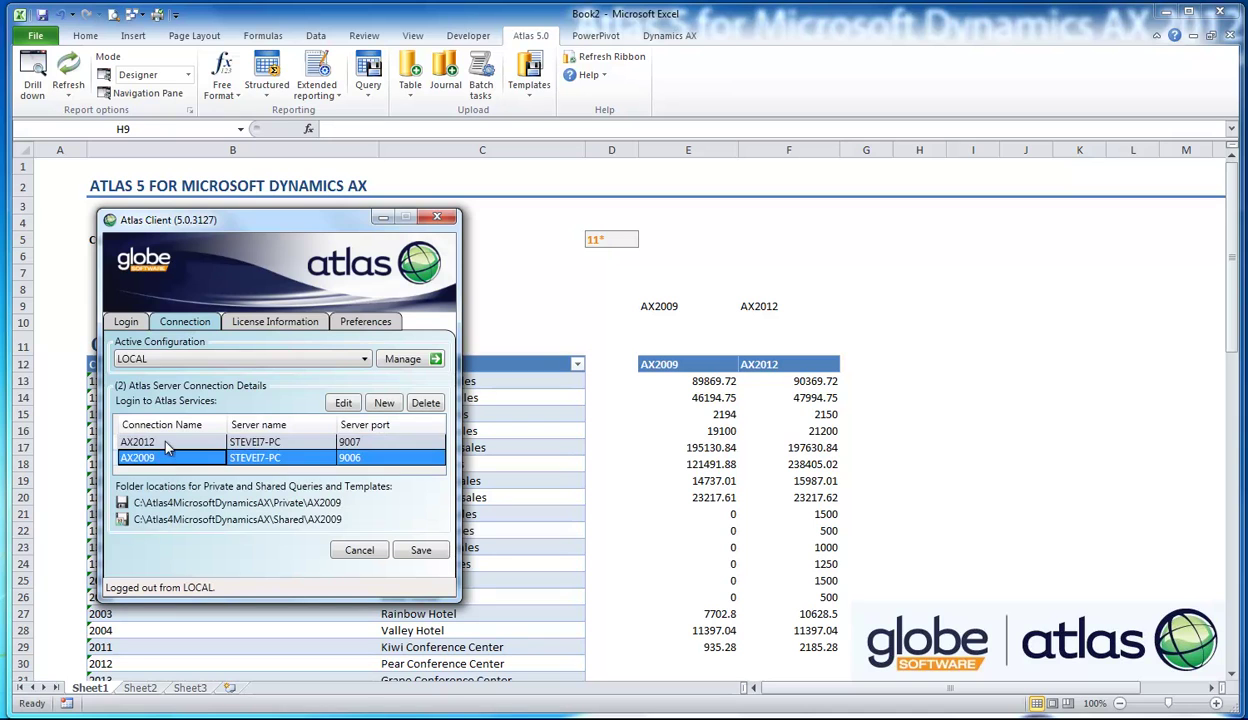
click(165, 445)
click(165, 458)
click(165, 449)
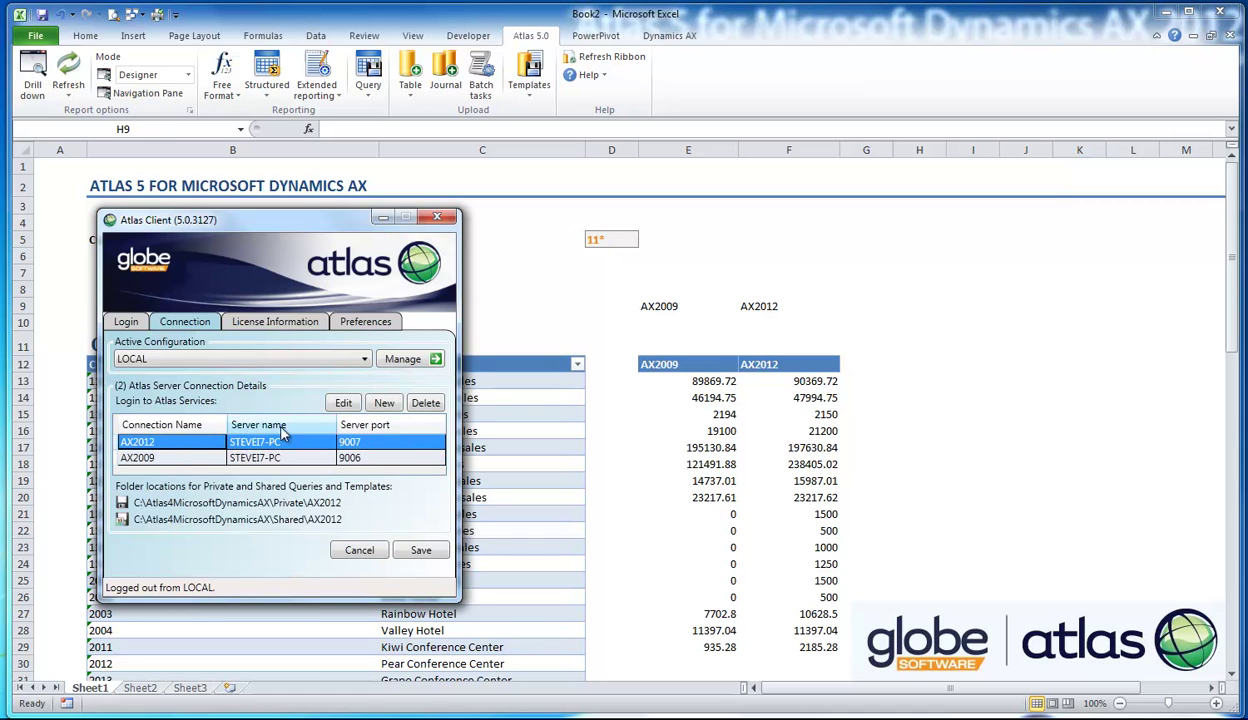
click(384, 402)
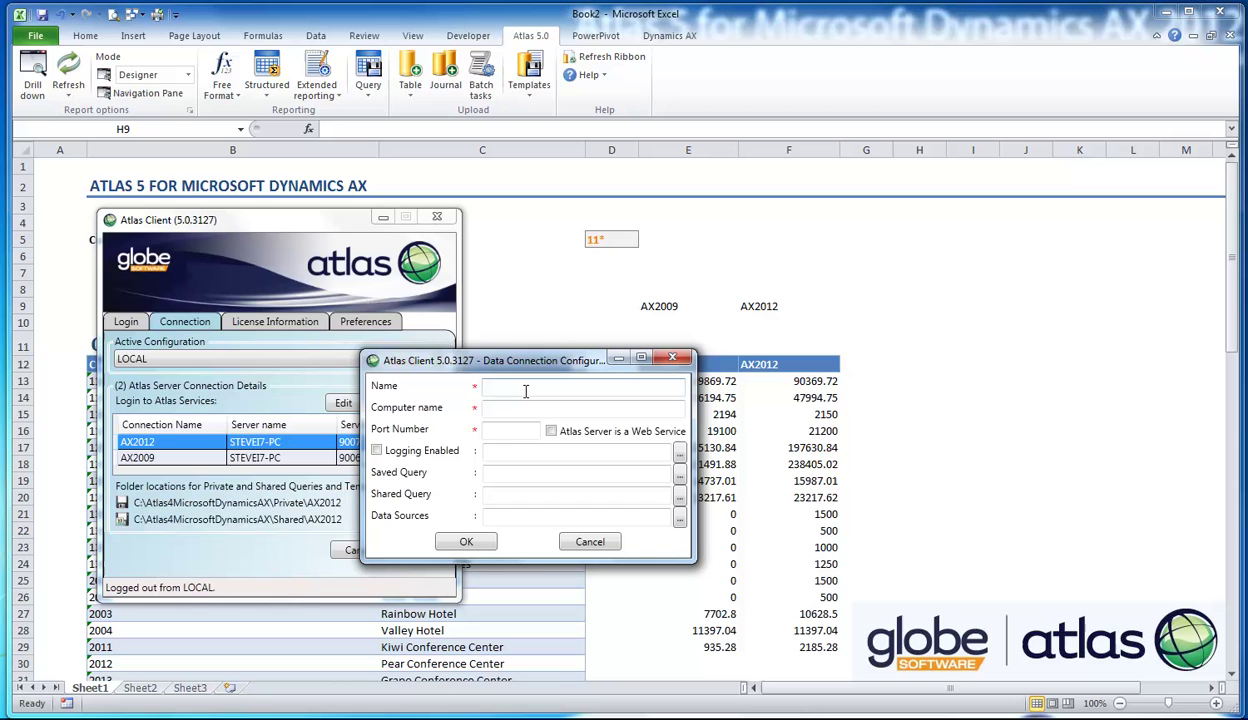
click(587, 542)
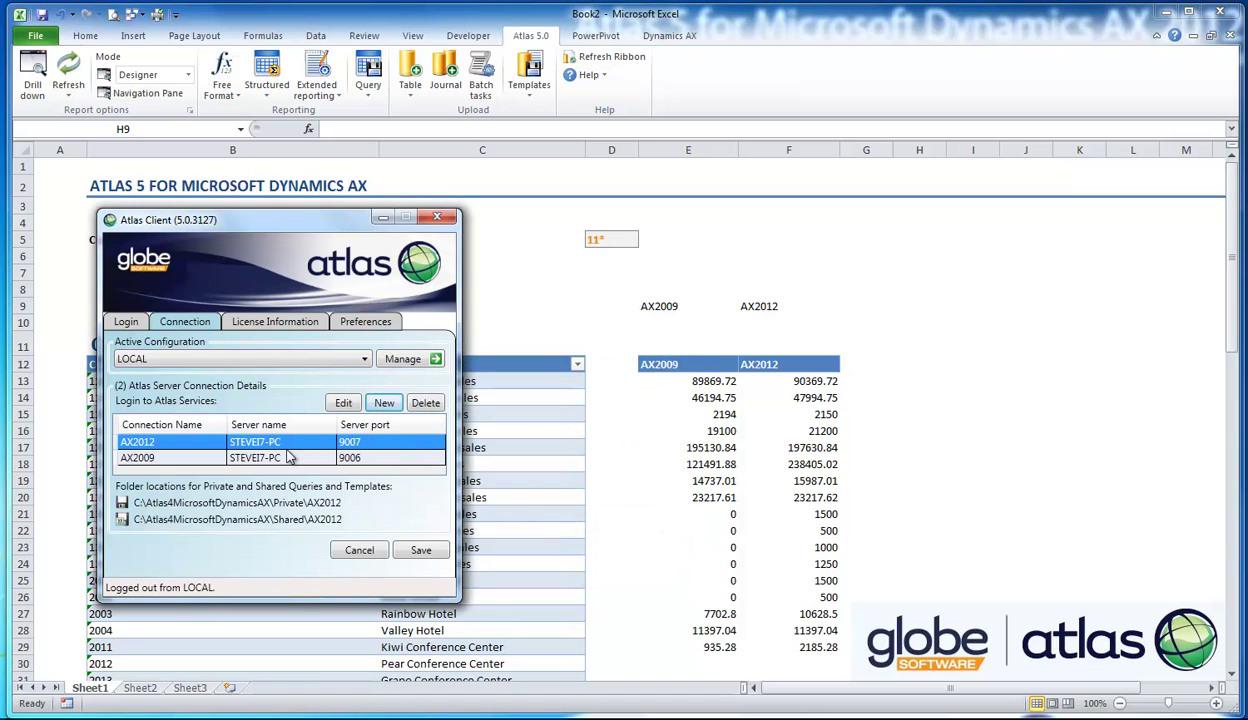
- Switch the active configuration to AX2009, AX2012 and SQL2008 in turn, checking the server connection details of each
click(228, 357)
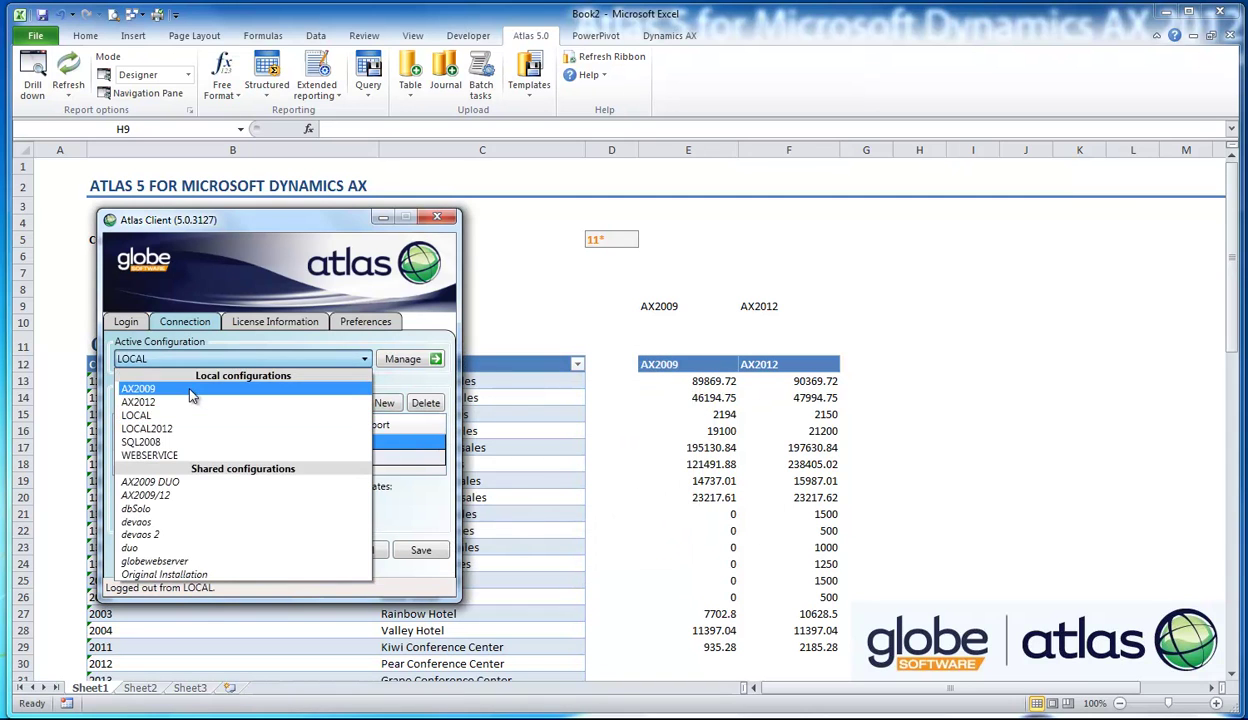
click(190, 395)
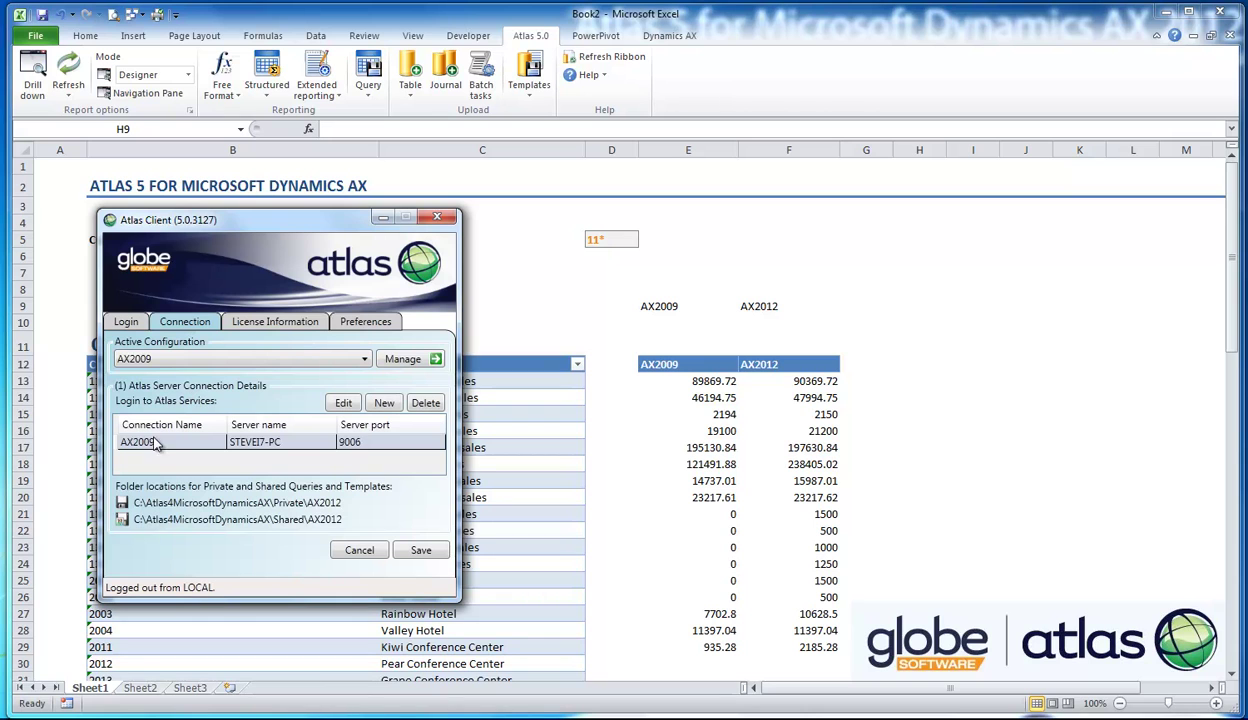
click(210, 362)
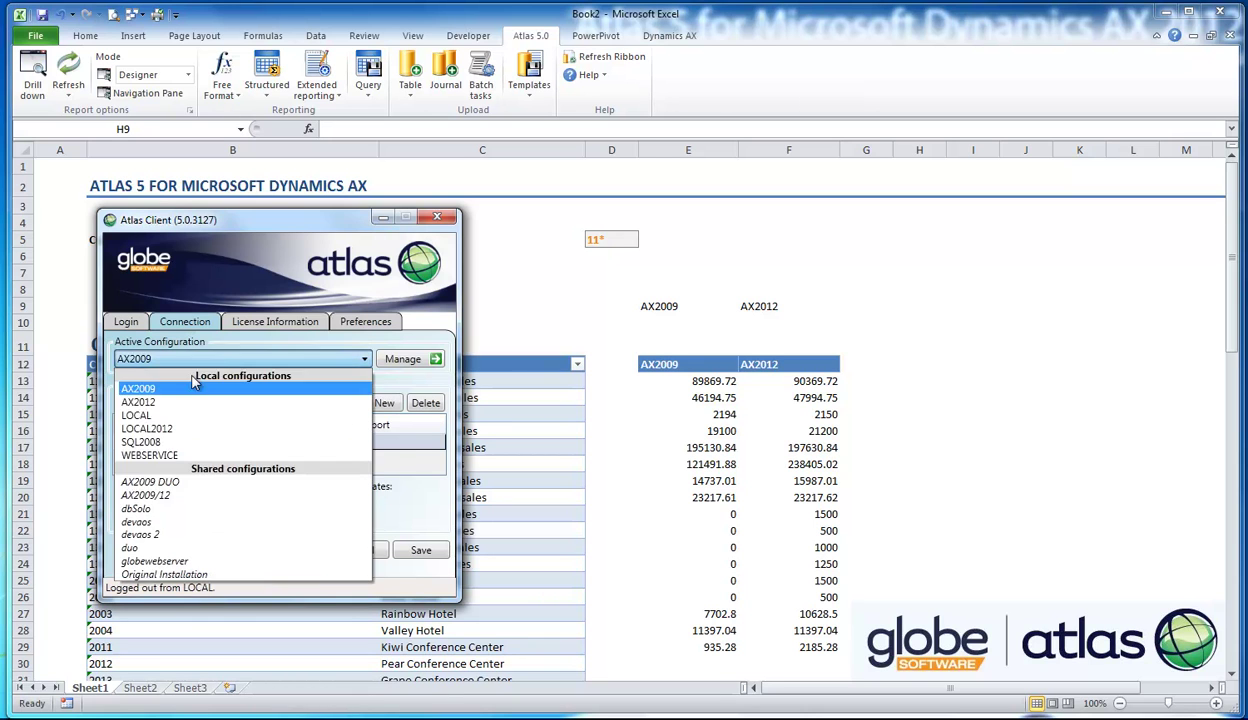
click(173, 399)
click(160, 444)
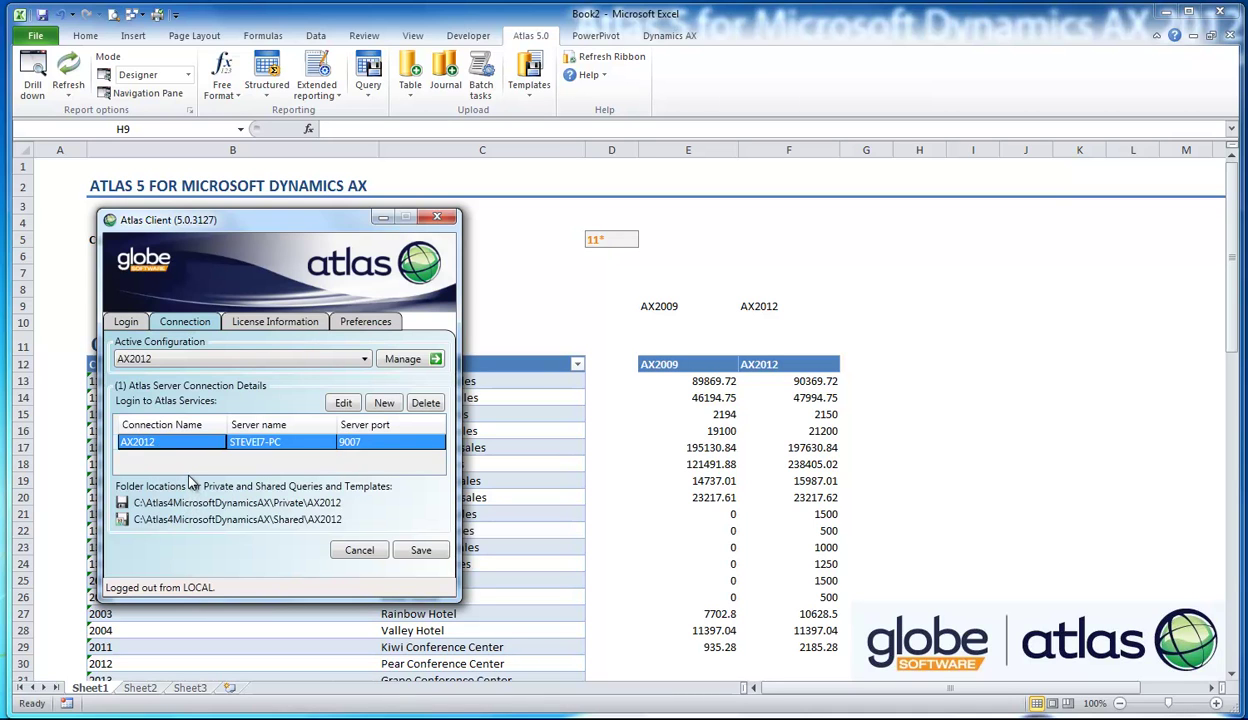
click(172, 361)
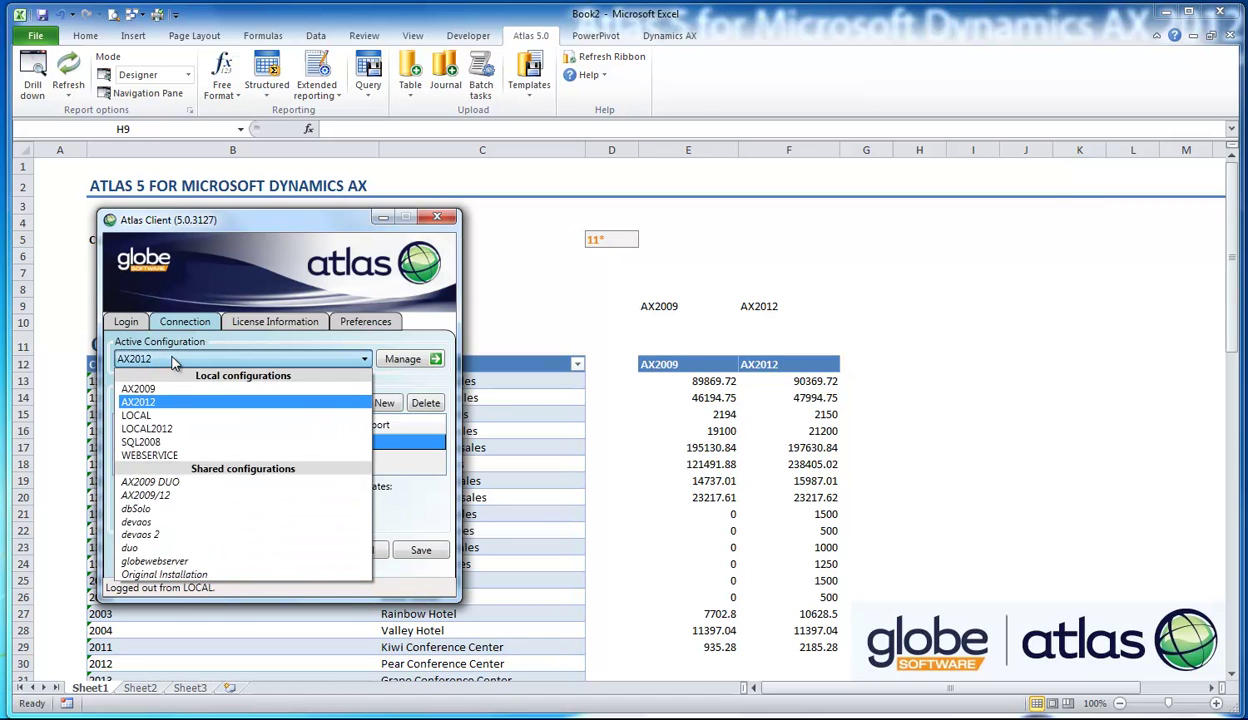
click(150, 440)
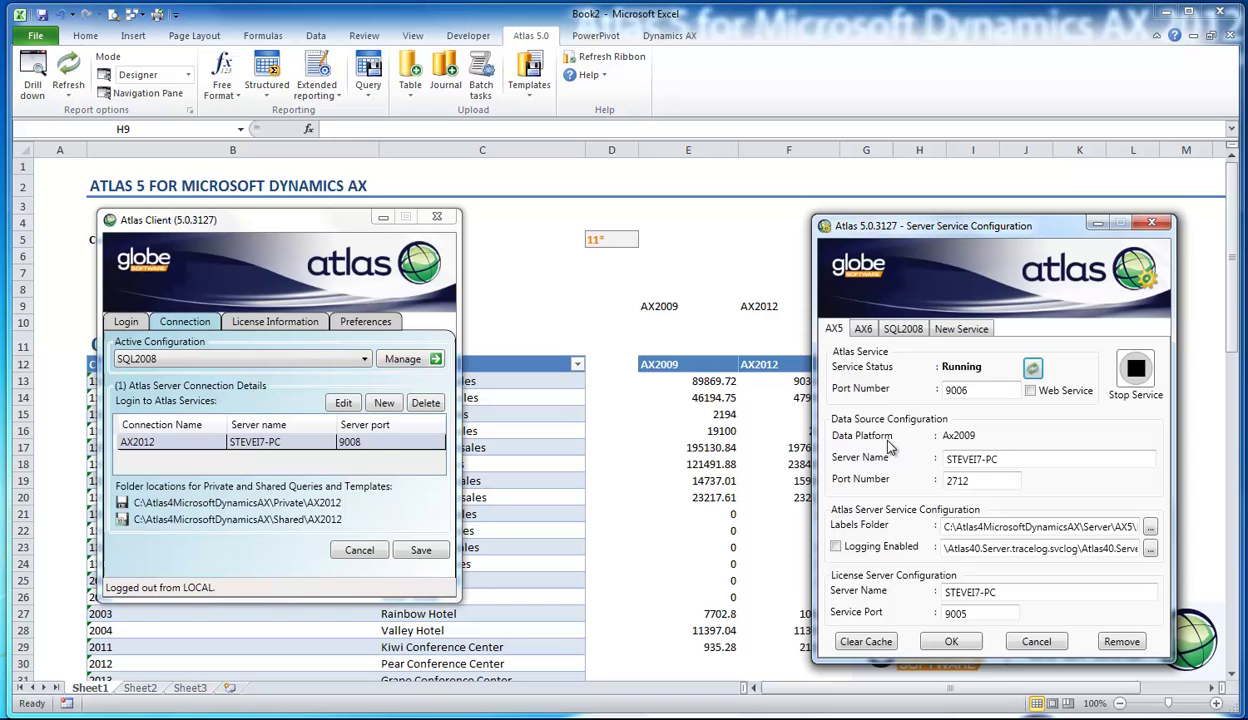
- Review the AX5, AX6 and SQL2008 service settings in the Atlas Server Service Configuration
drag(940, 228, 720, 197)
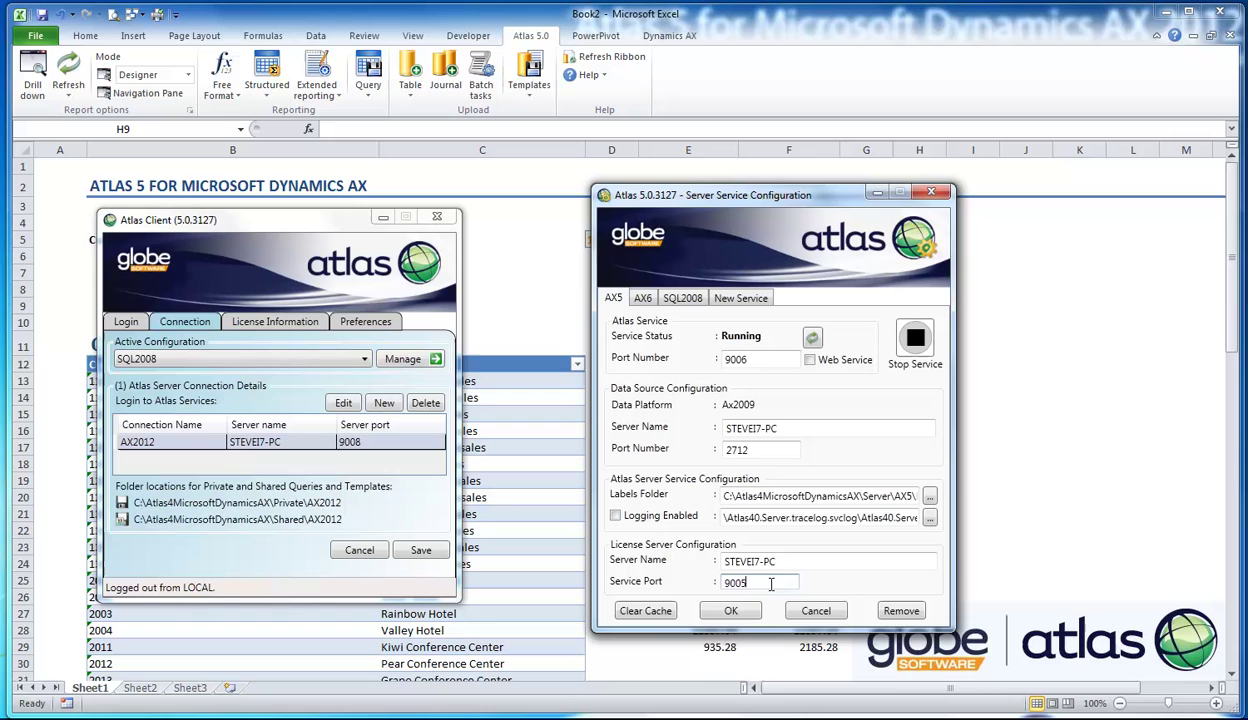
click(645, 301)
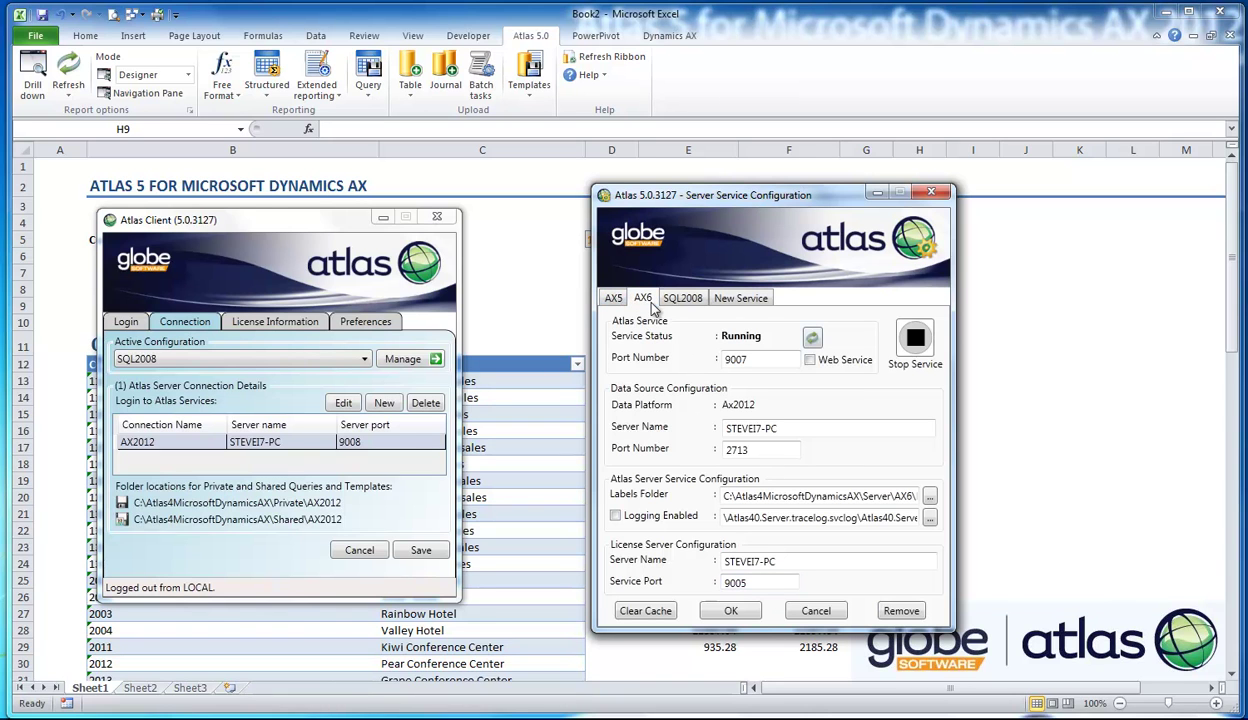
click(670, 302)
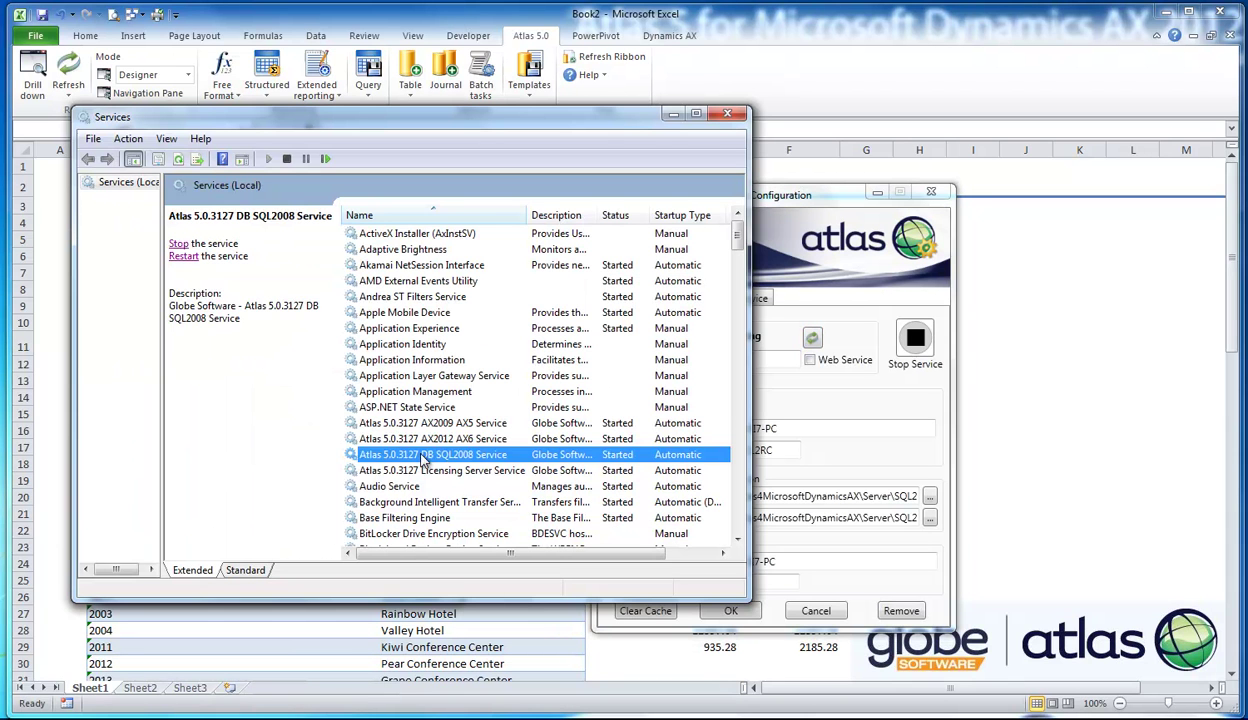
- Look through the Atlas 5.0.3127 AX2009, SQL2008 and Licensing Server entries in Windows Services, and close the Services window
click(430, 424)
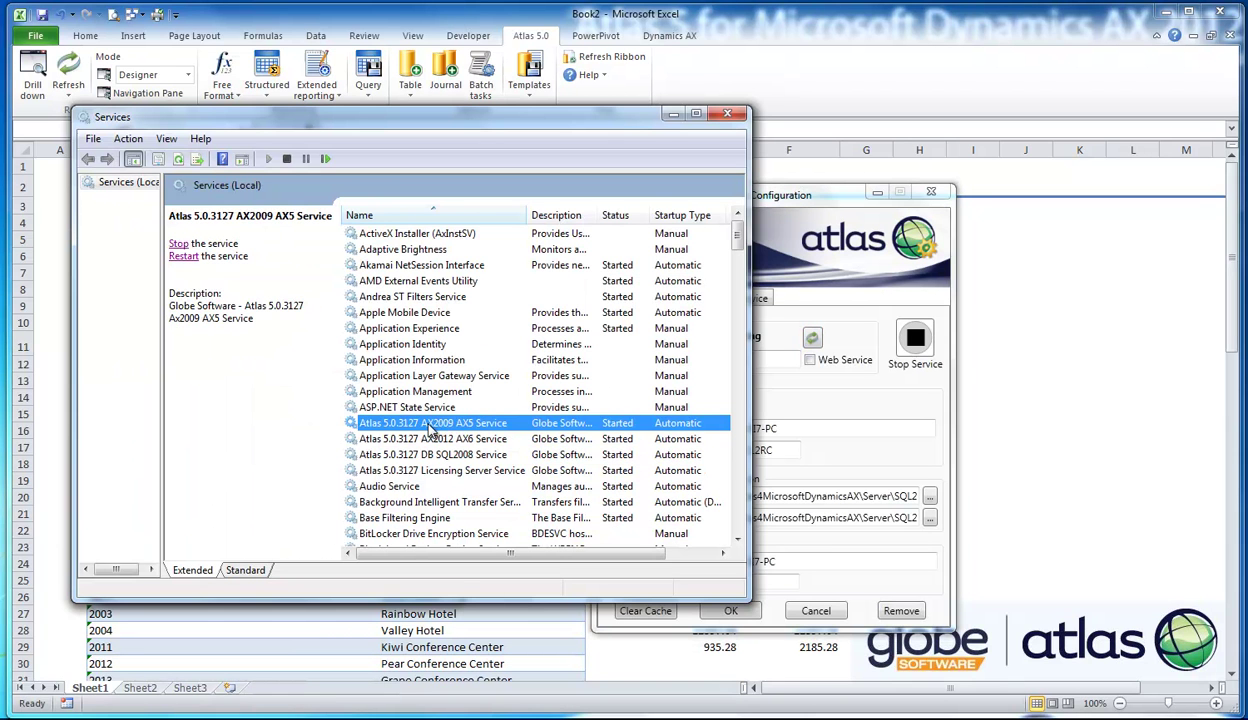
click(378, 455)
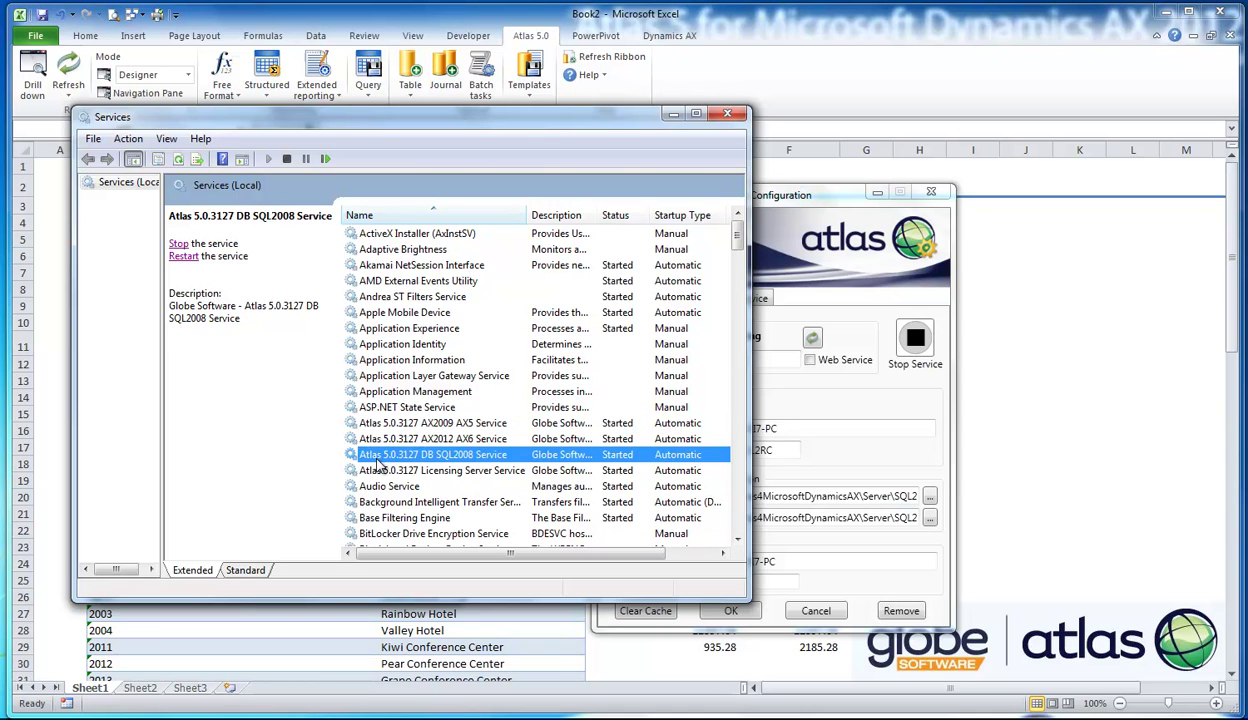
click(370, 471)
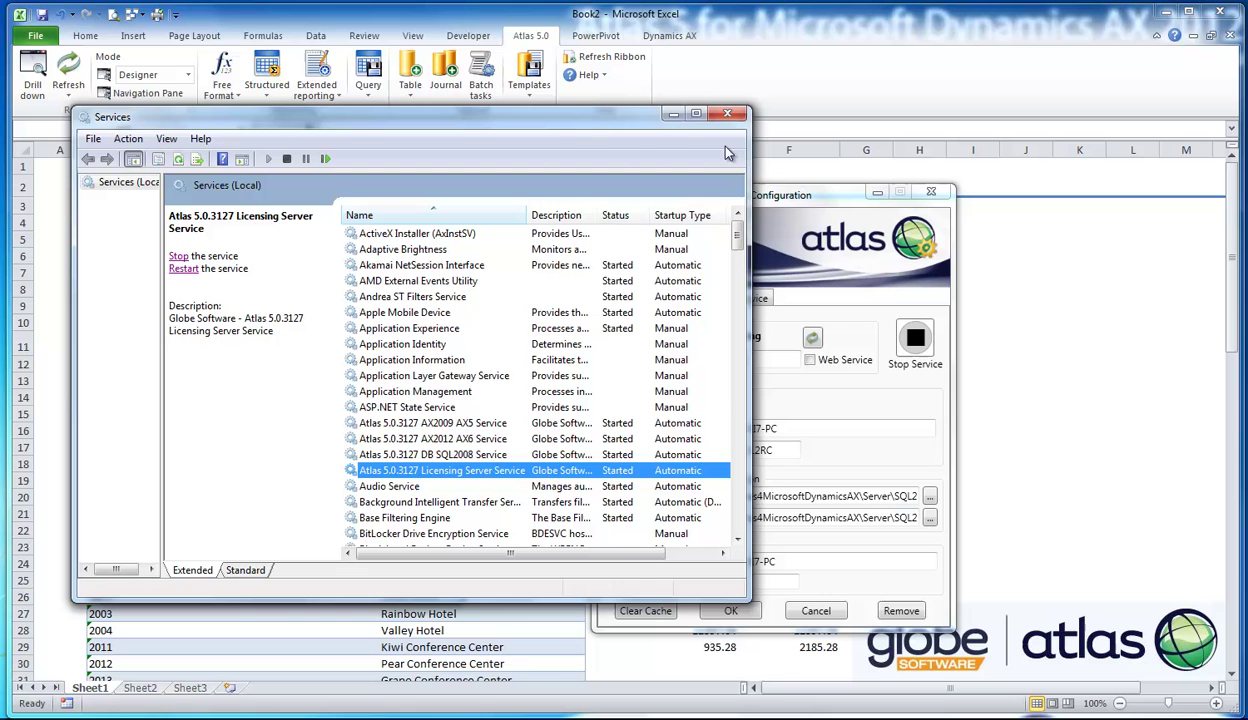
click(729, 115)
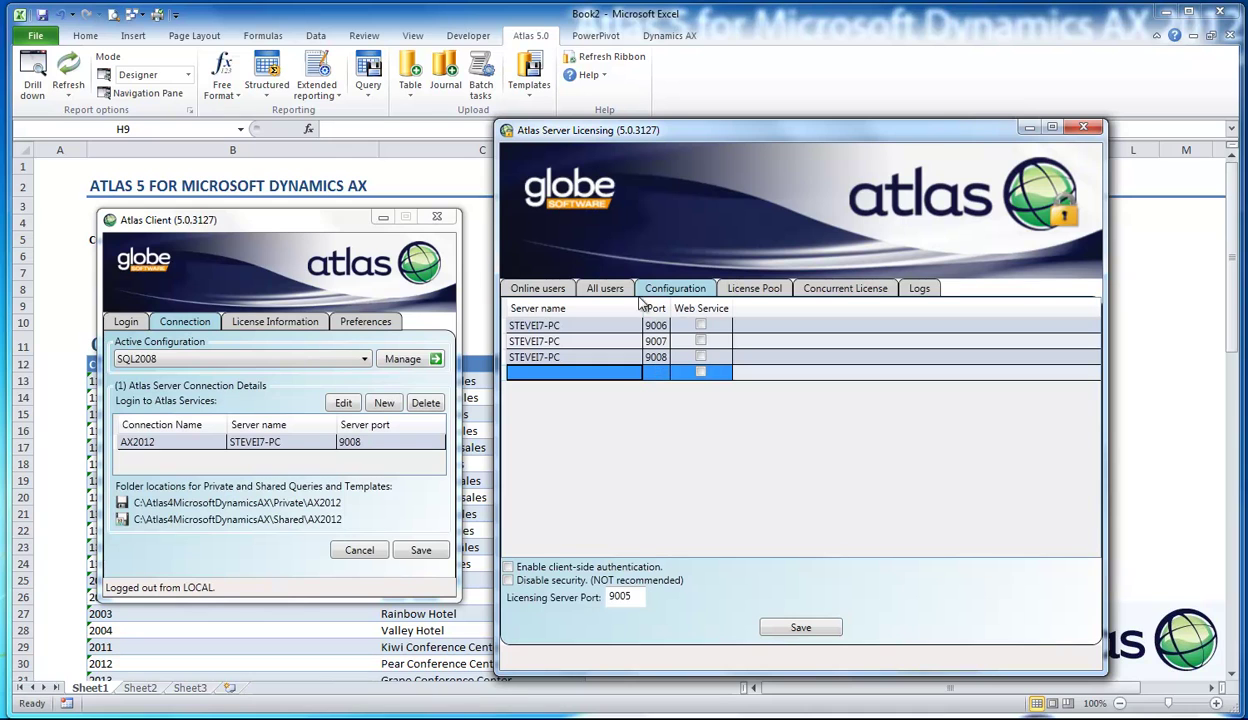
- Review the users, configuration and concurrent license settings in Atlas Server Licensing, and close the licensing and server configuration windows
click(601, 287)
click(684, 289)
click(805, 288)
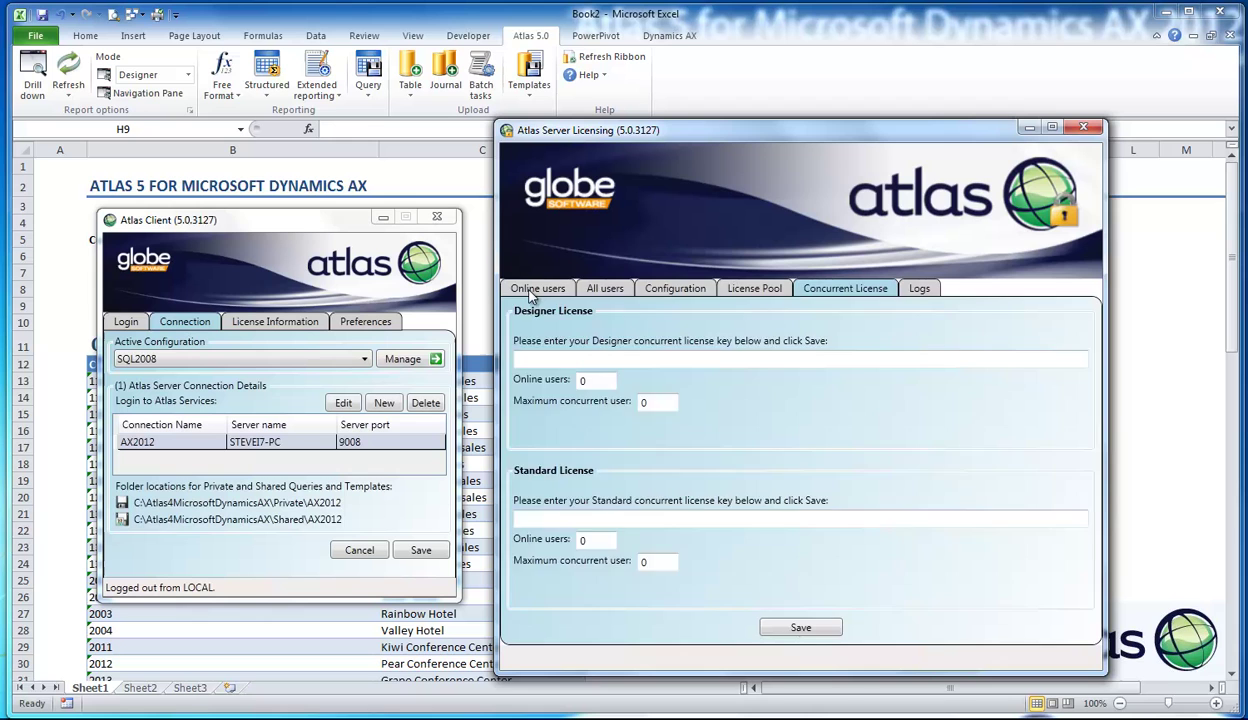
click(533, 290)
click(1083, 127)
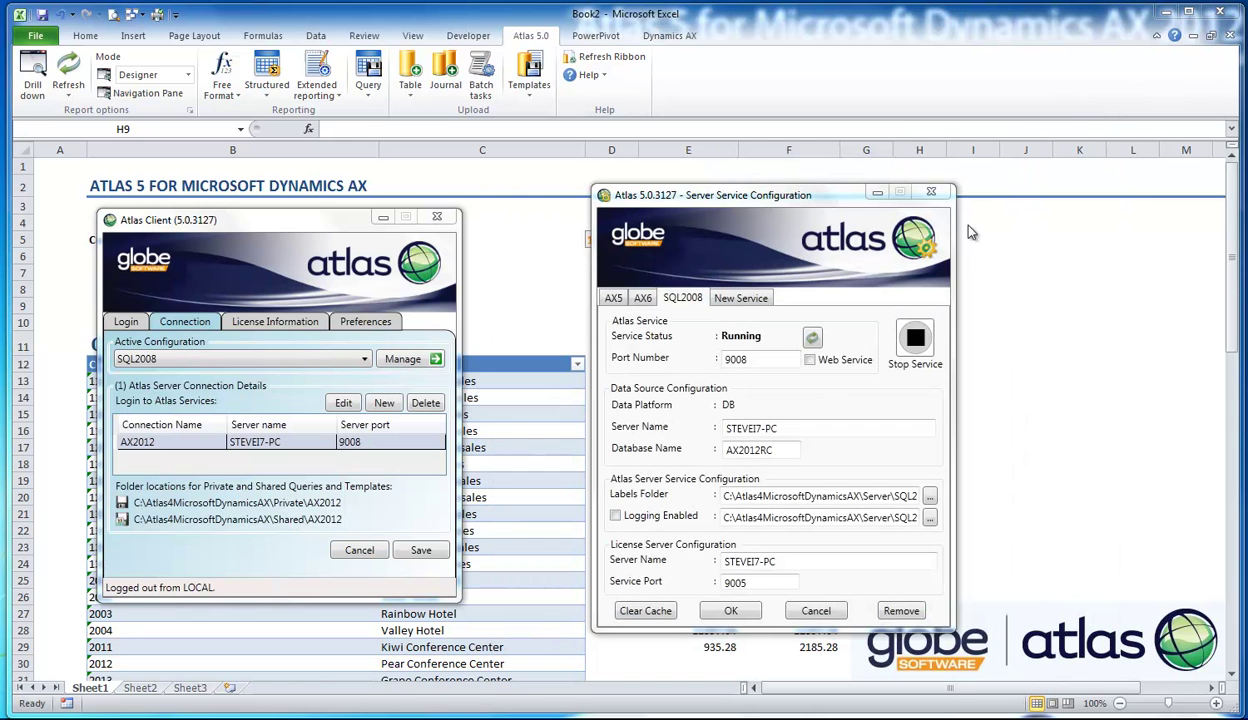
click(930, 191)
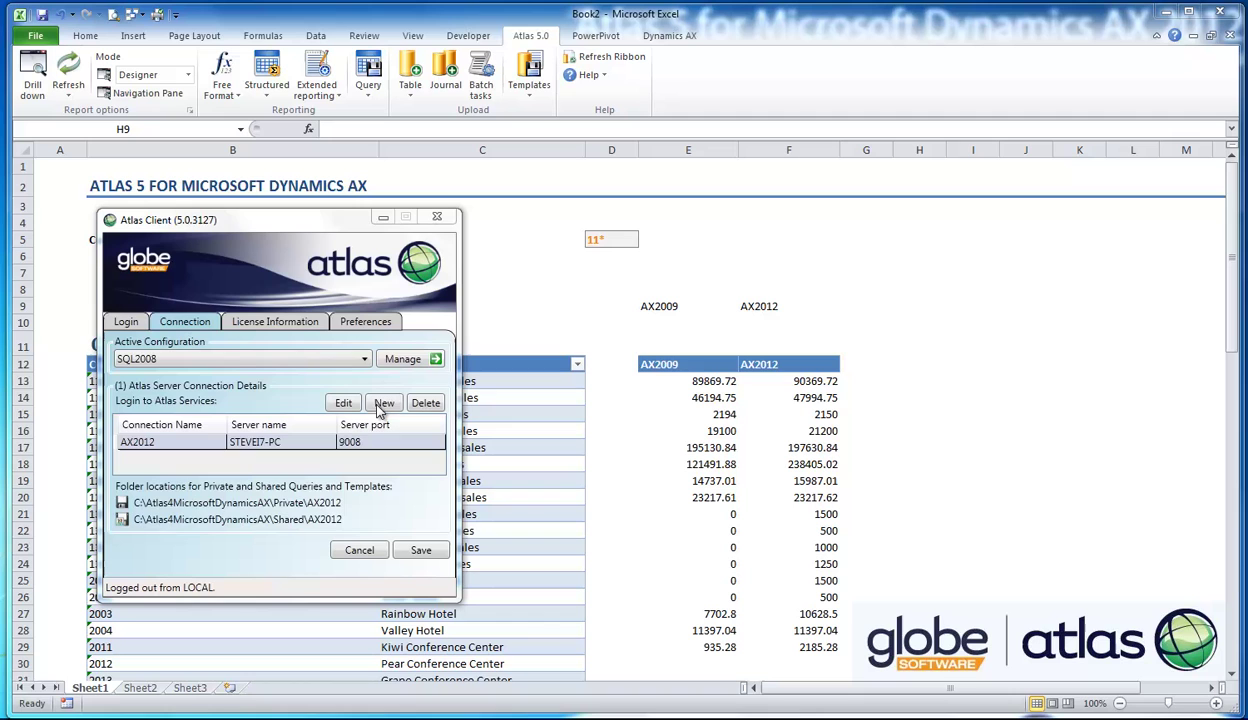
- Set the Atlas Client's active configuration to LOCAL and show its preferences
click(124, 322)
click(165, 323)
click(150, 358)
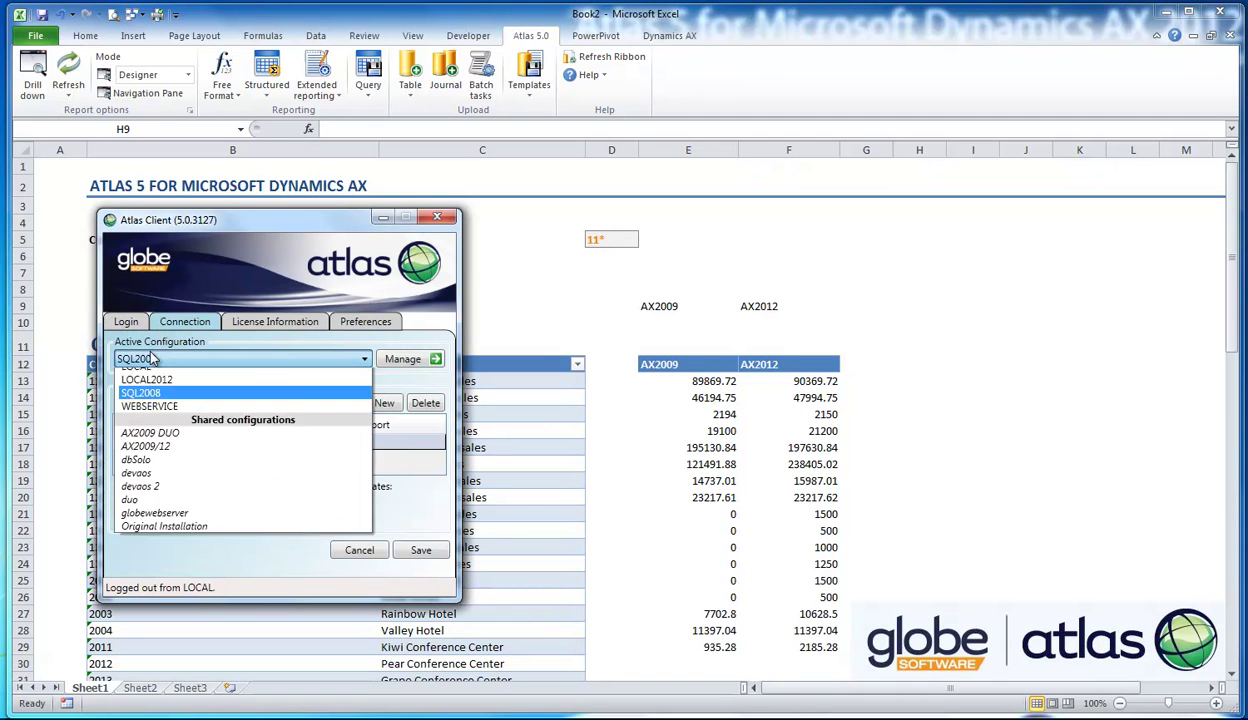
click(145, 417)
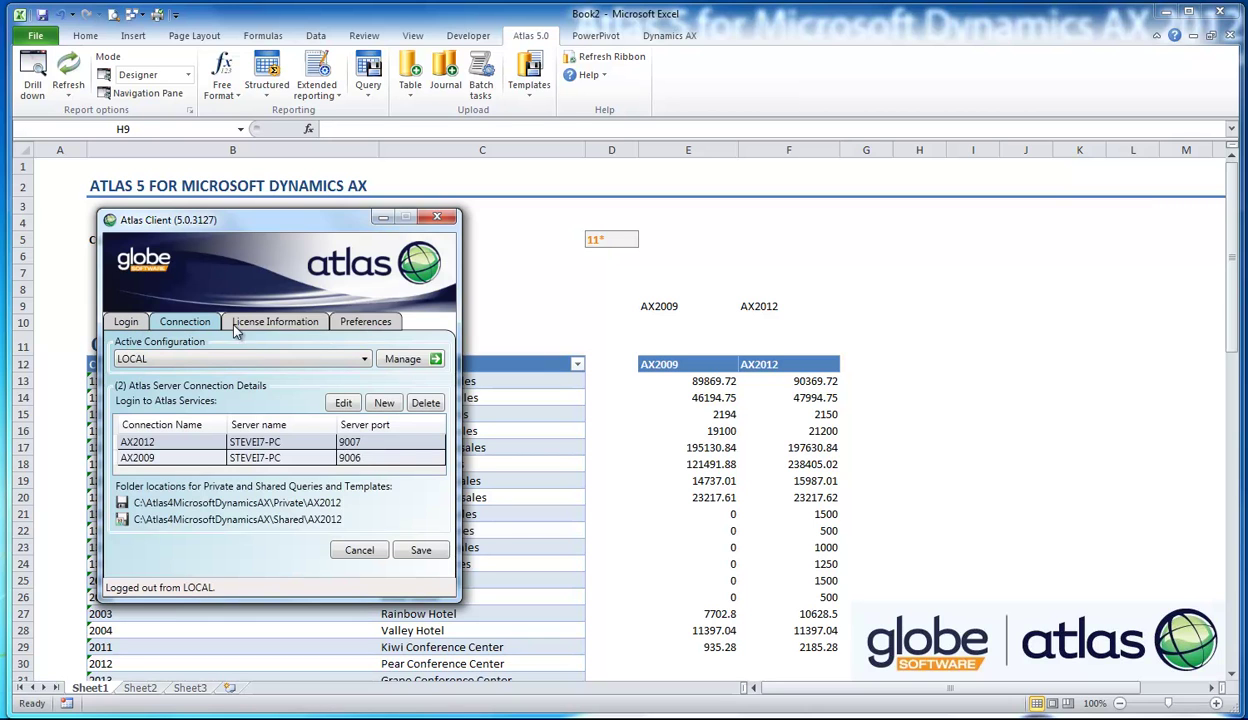
click(379, 326)
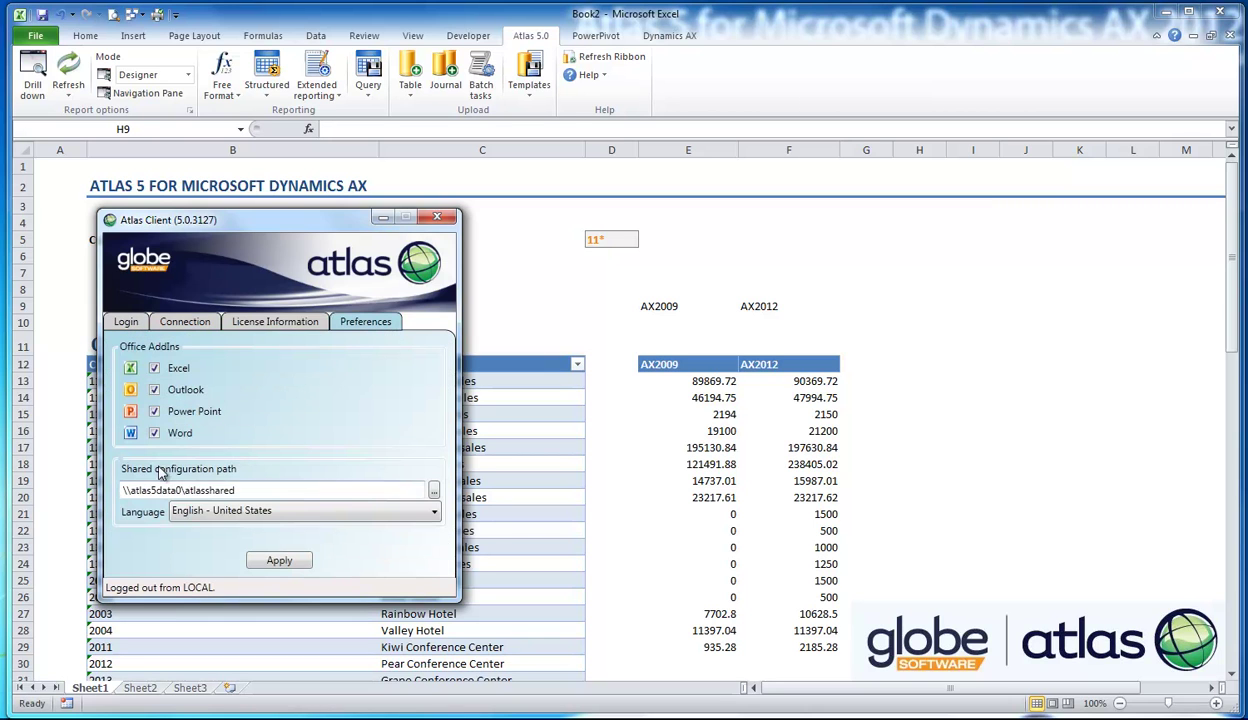
- Review the available local and shared configurations in the Atlas Client's connection settings, keeping LOCAL as the active one
click(139, 322)
click(185, 322)
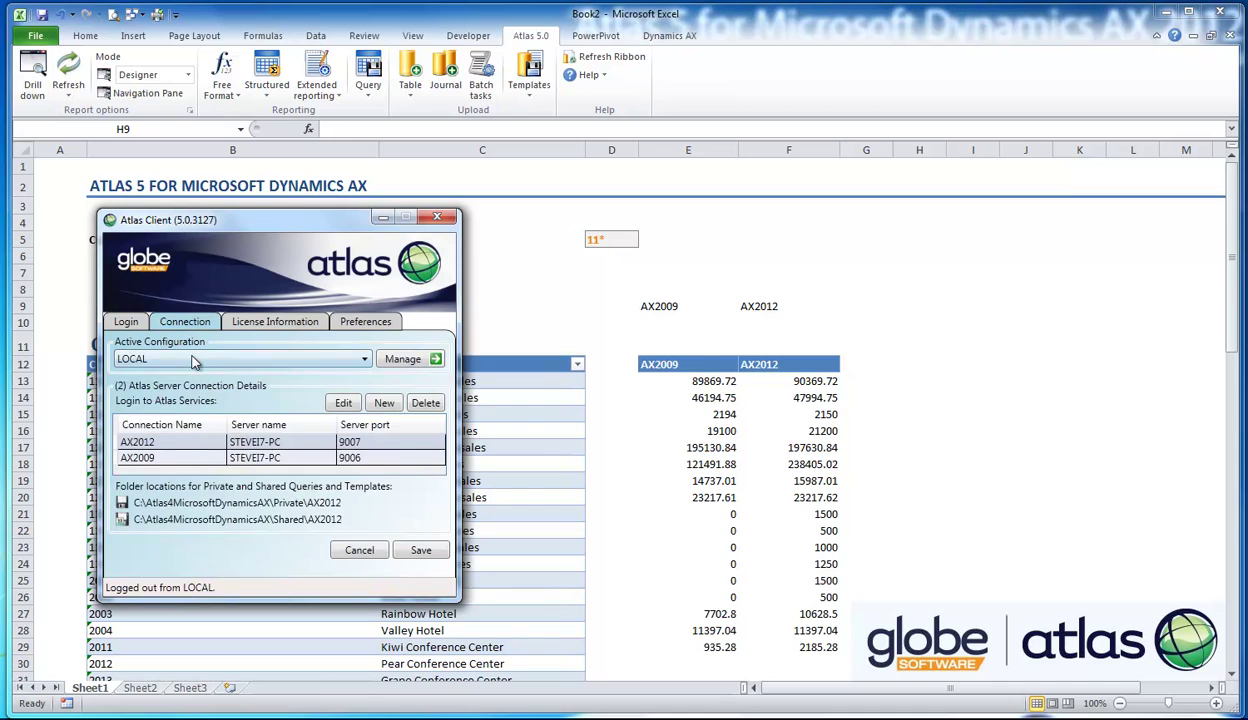
click(194, 358)
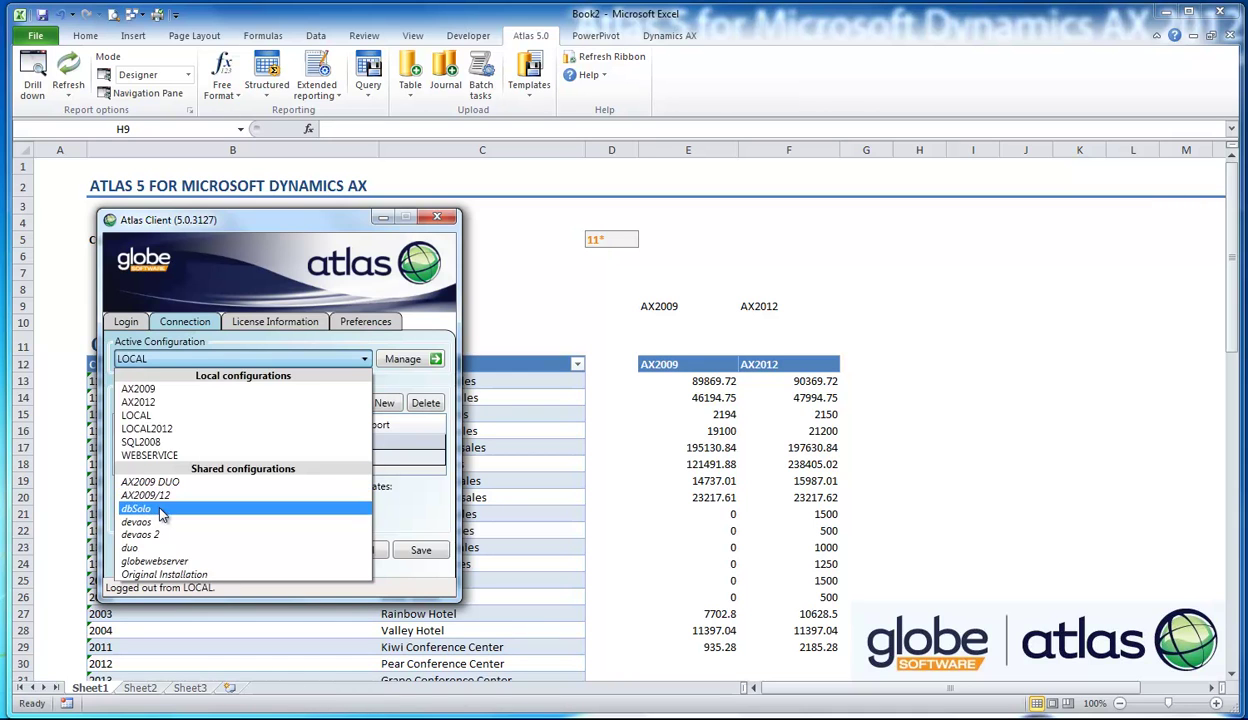
click(175, 335)
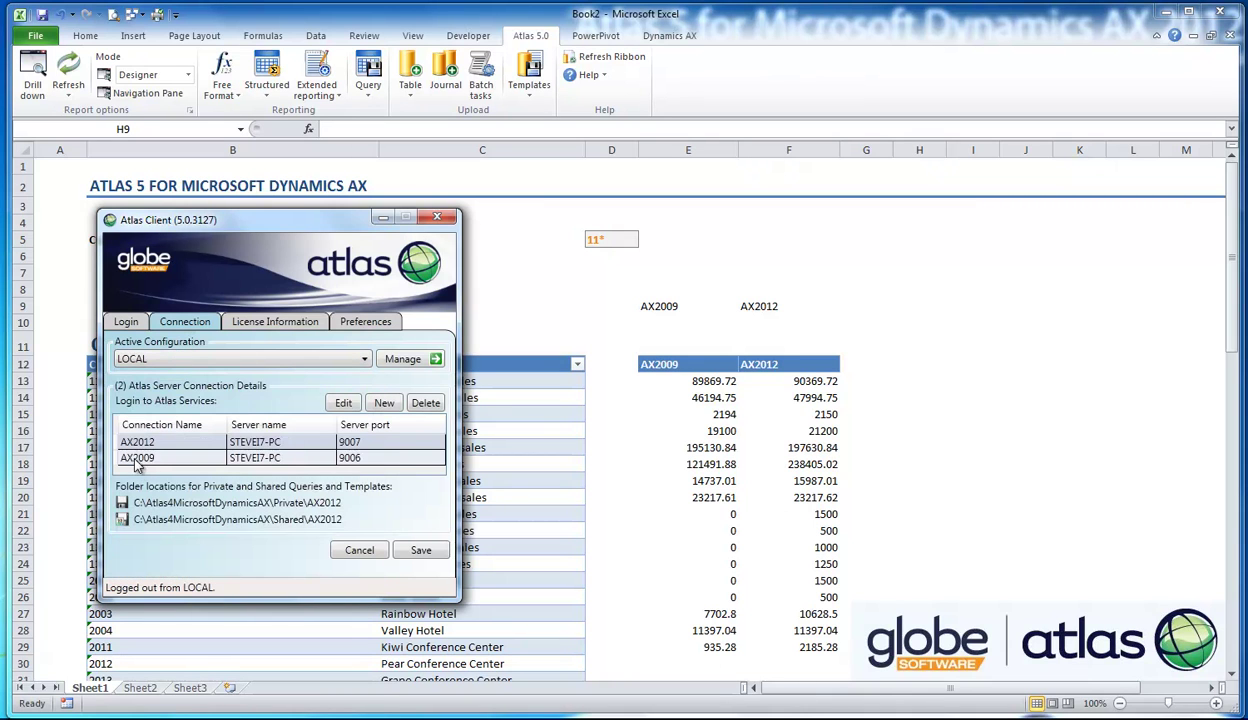
- Compare the private and shared query and template folder locations of the AX2012 and AX2009 connections in the LOCAL configuration
click(136, 443)
click(140, 459)
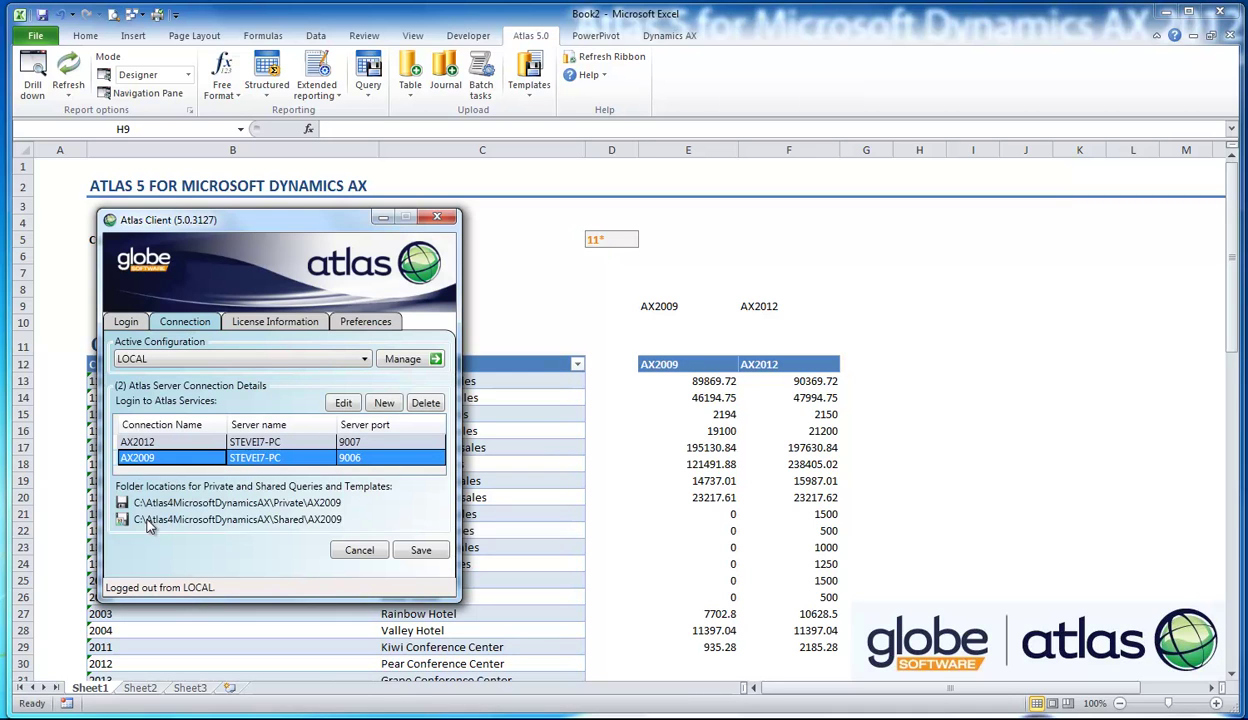
click(160, 441)
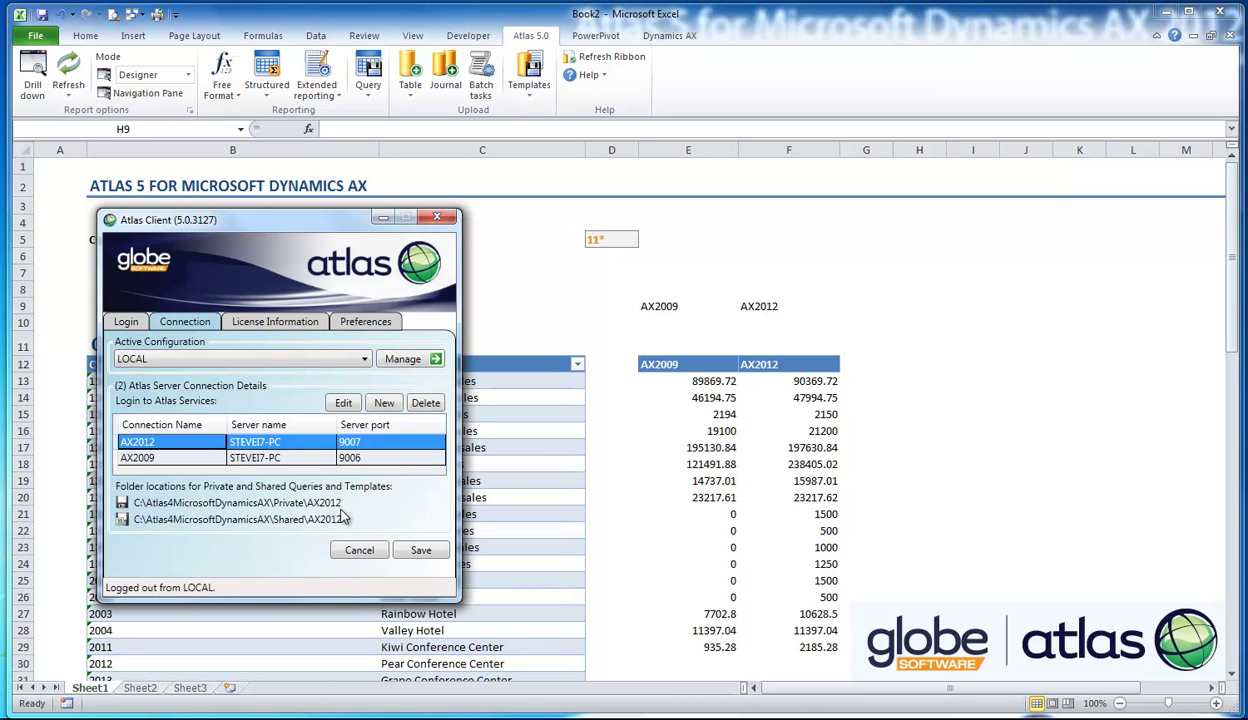
click(167, 460)
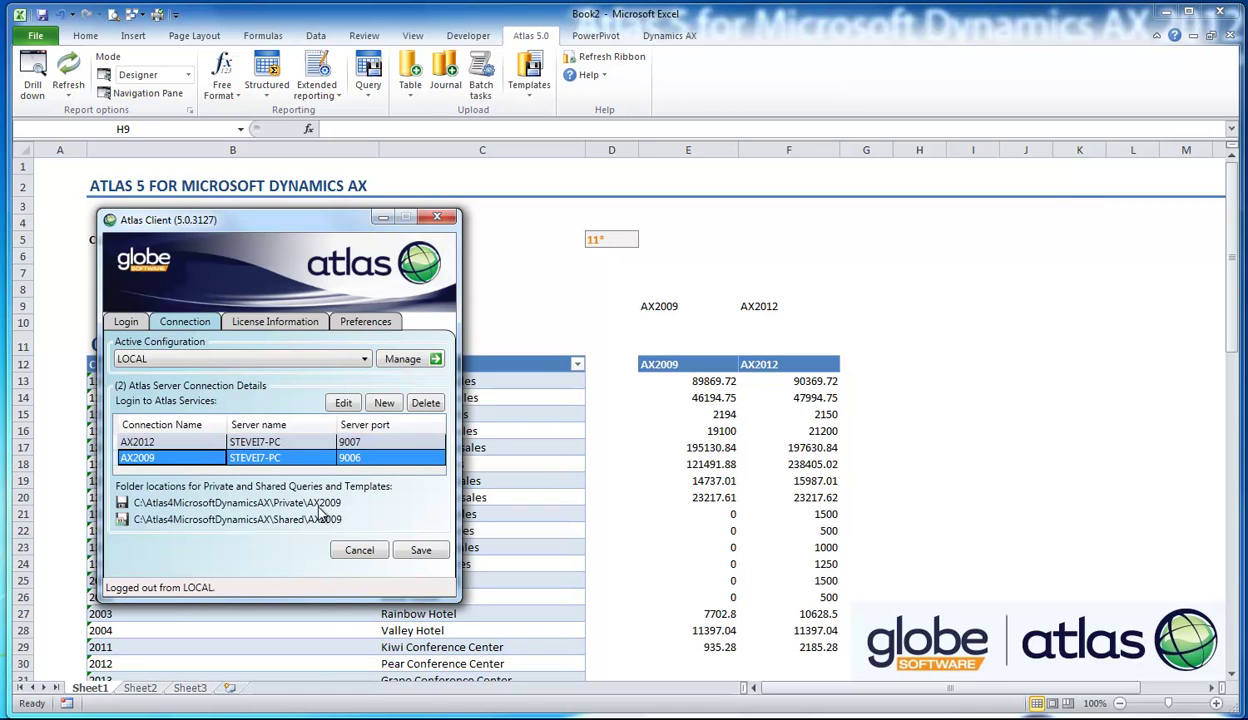
click(160, 441)
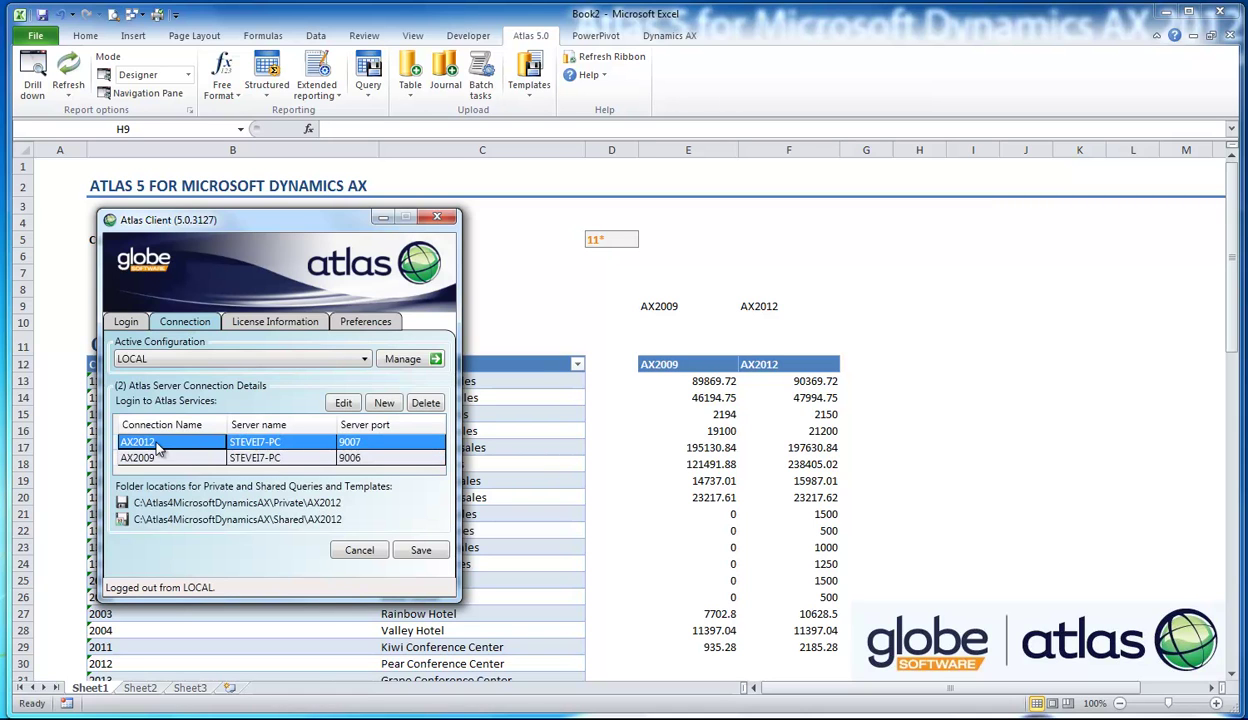
- Switch the active configuration to AX2009 to view its server connection, return to LOCAL and select its AX2012 connection
click(160, 358)
click(153, 390)
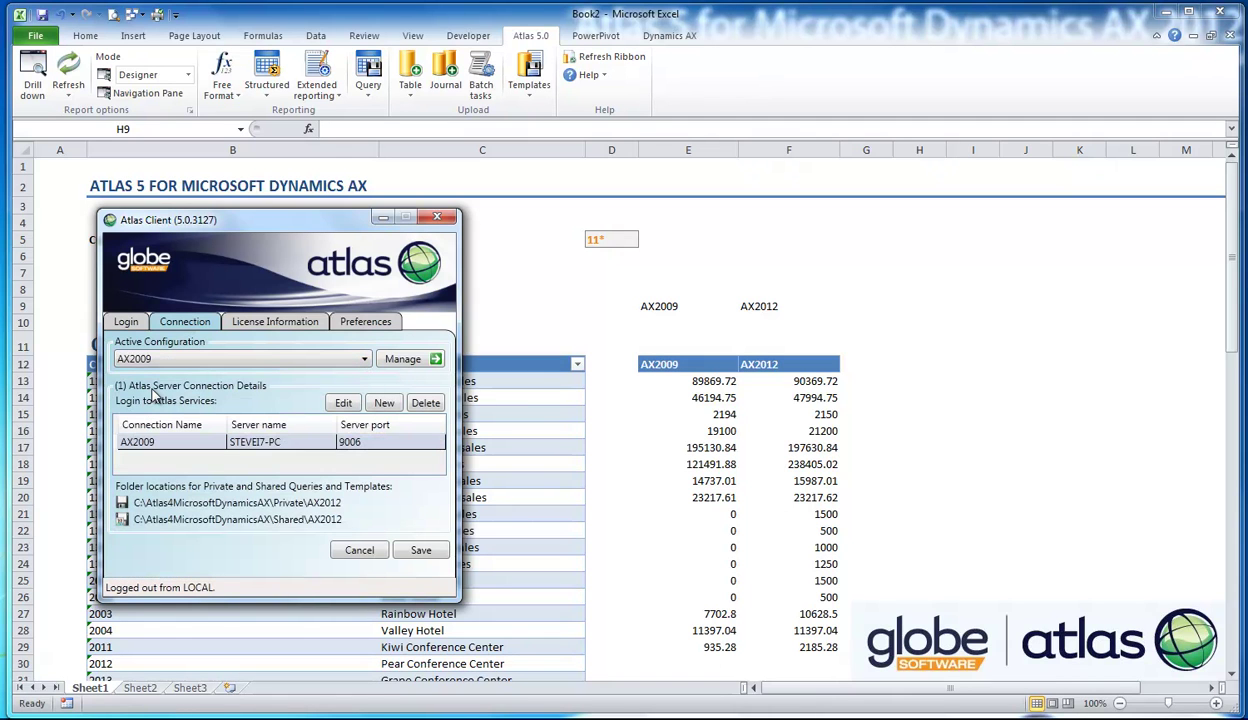
click(155, 360)
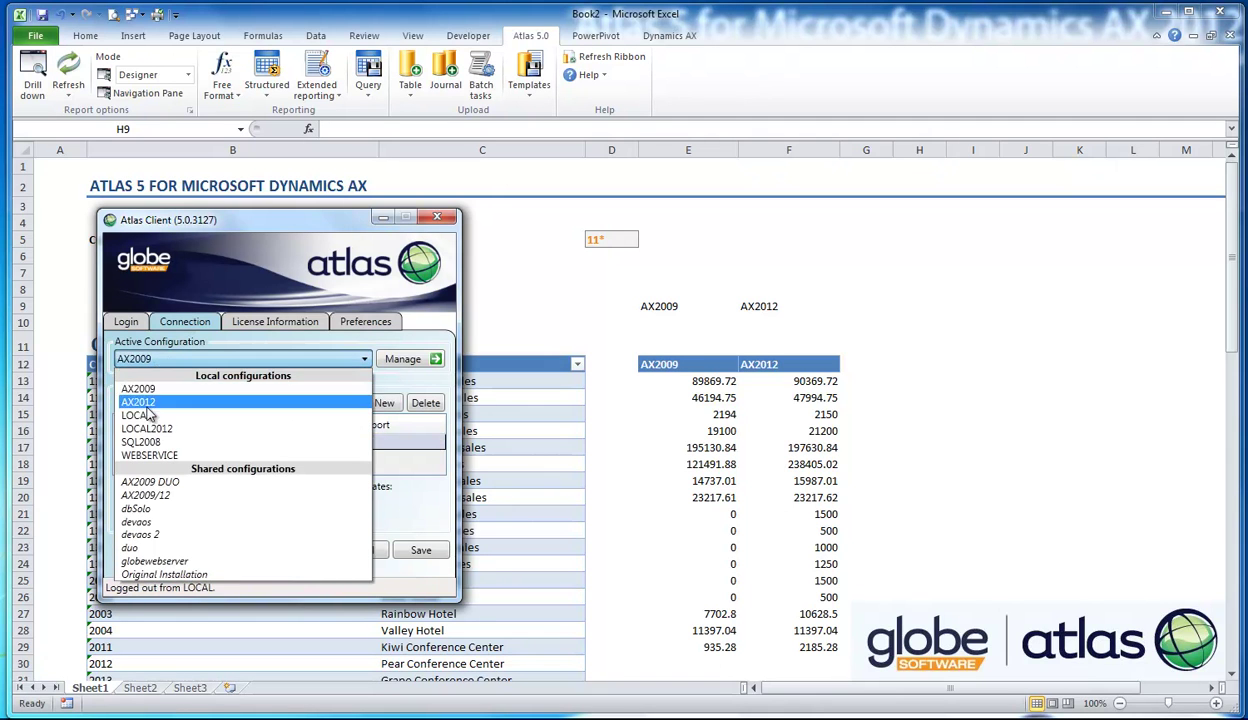
click(150, 415)
click(190, 443)
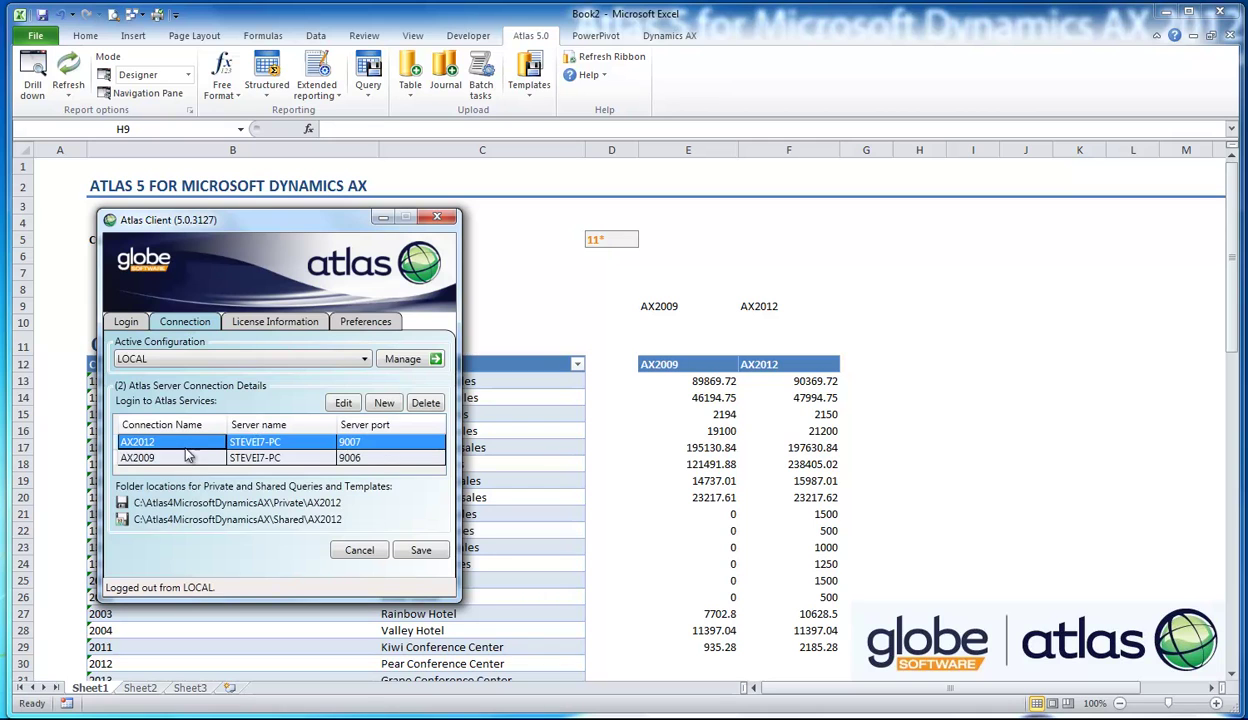
- Log in to Atlas with the remembered credentials under the LOCAL configuration
click(128, 321)
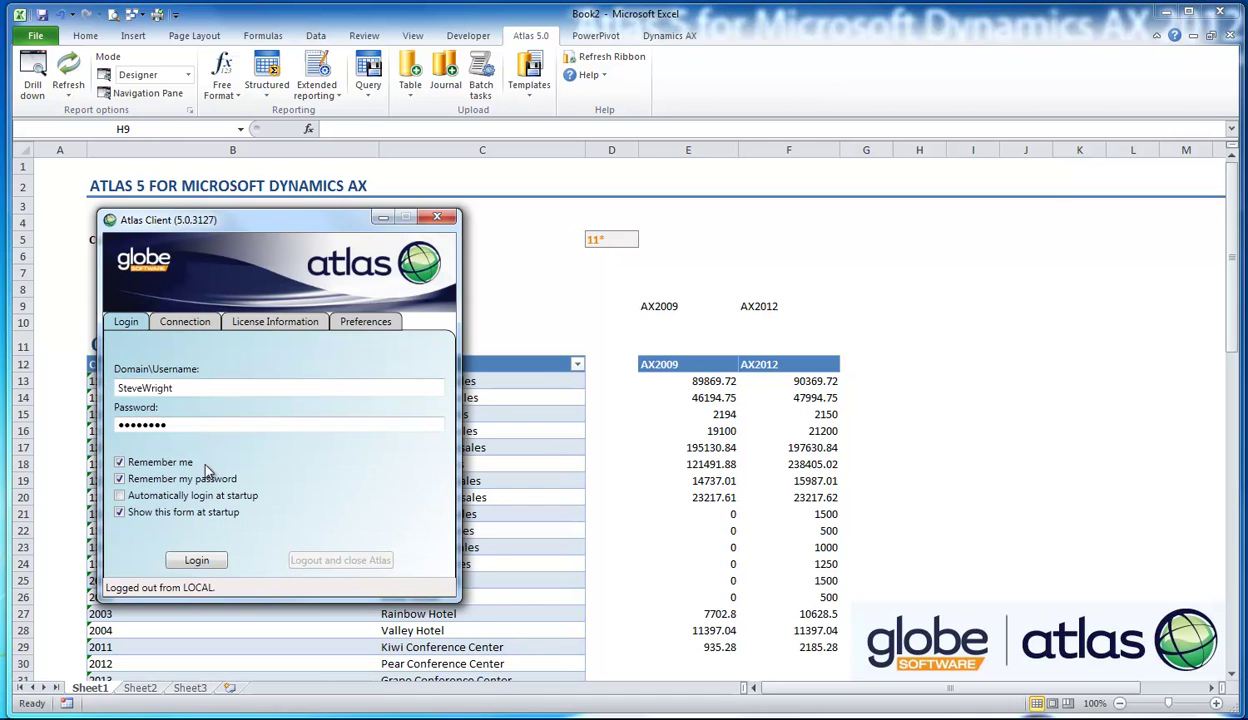
click(190, 558)
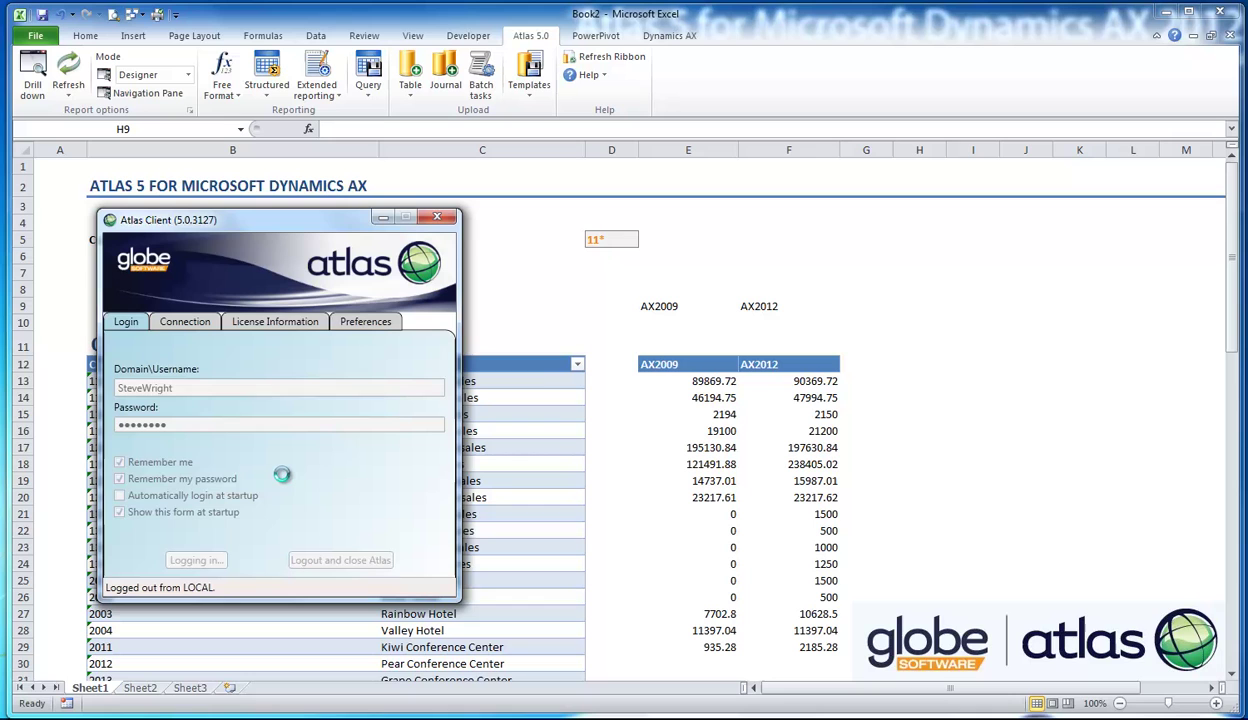